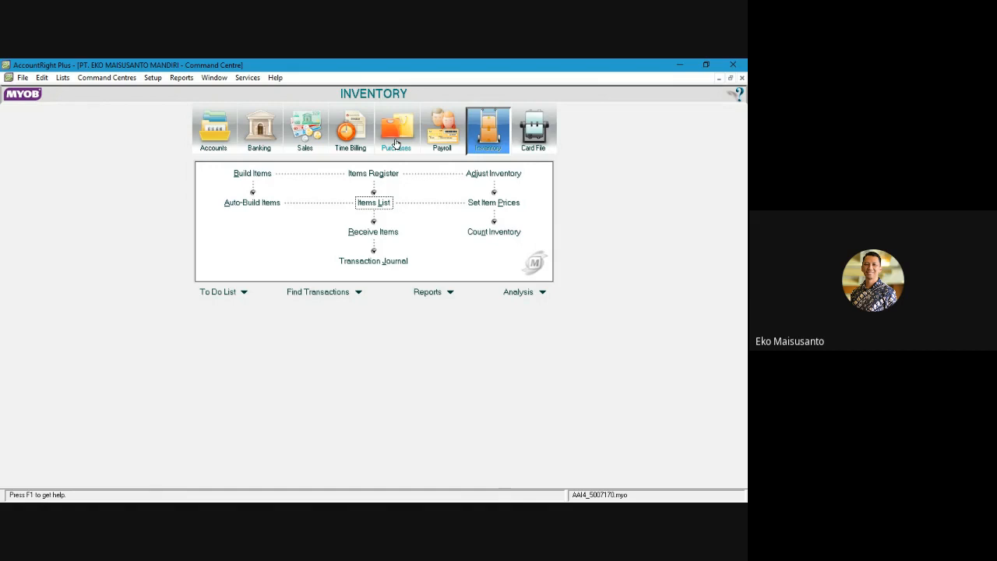
Start a new purchase quote and choose PT. Limboto as the supplier
click(396, 144)
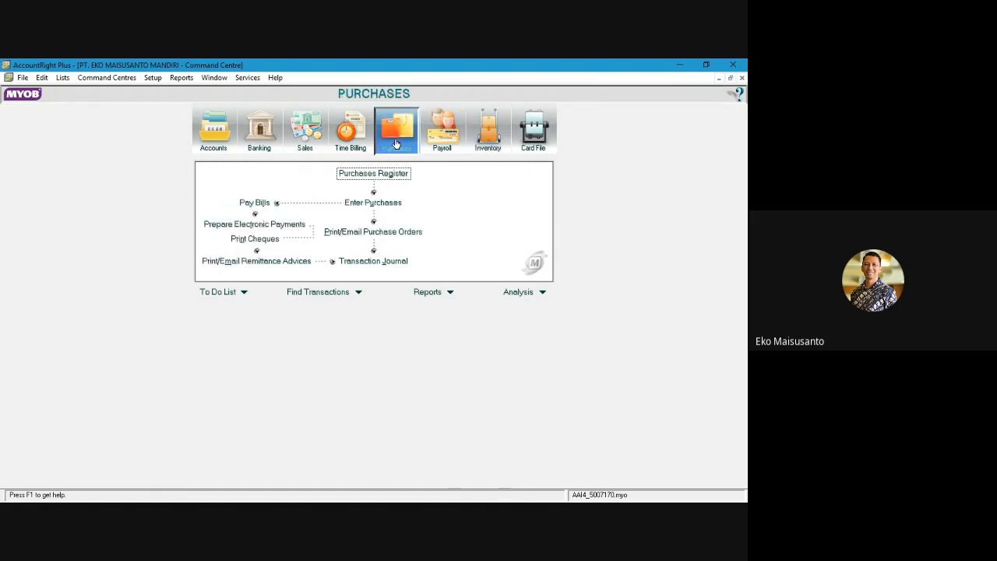
click(373, 203)
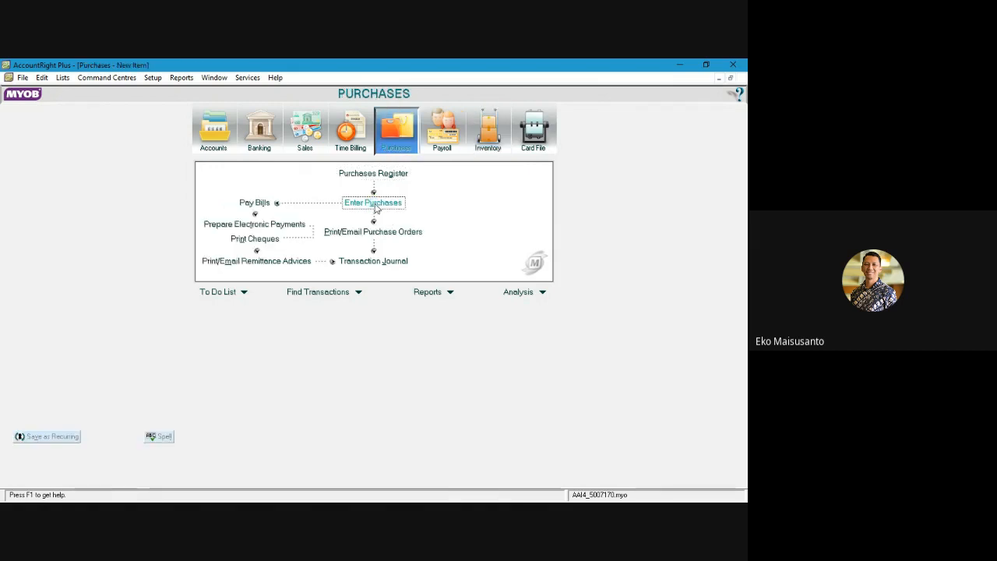
click(70, 95)
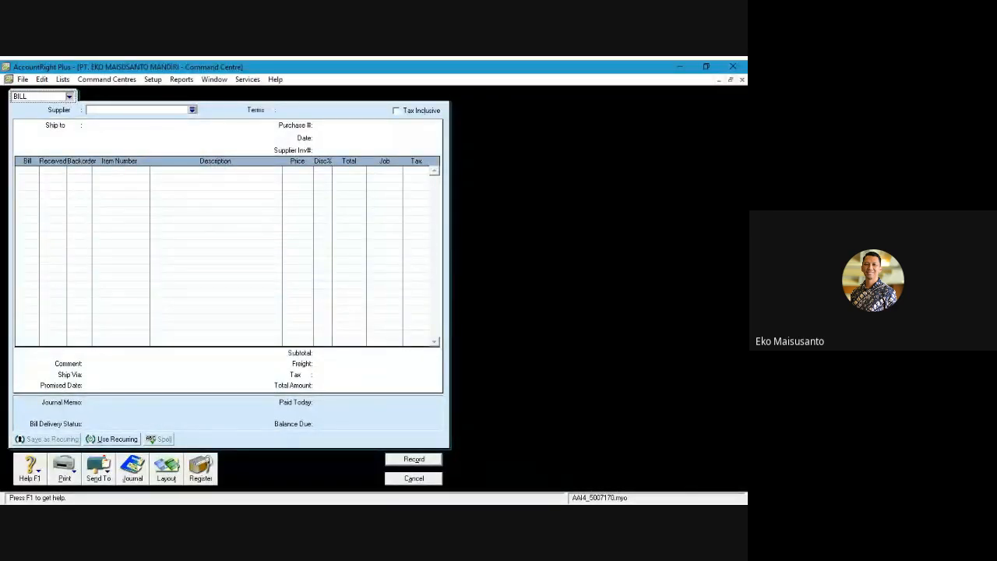
click(59, 110)
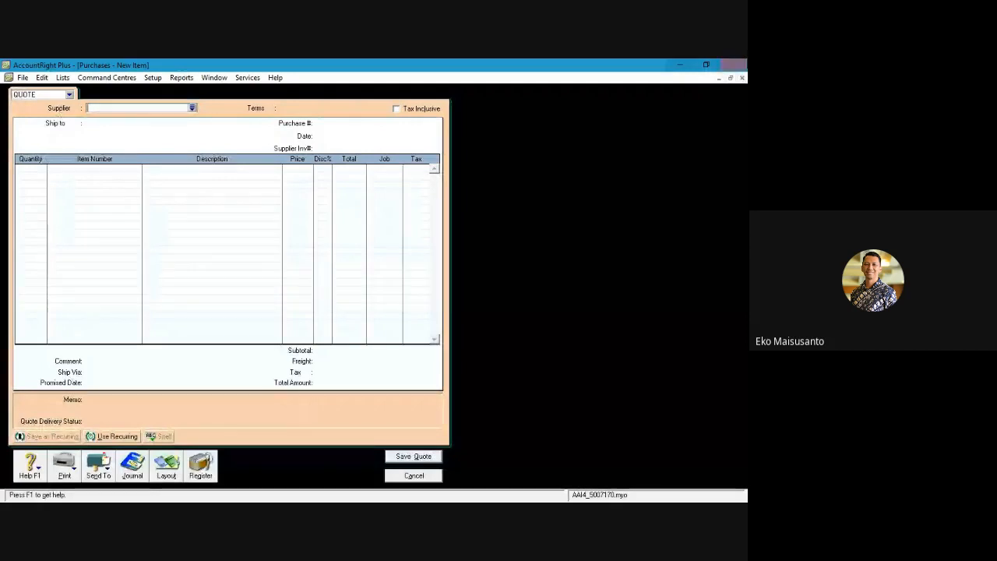
click(193, 109)
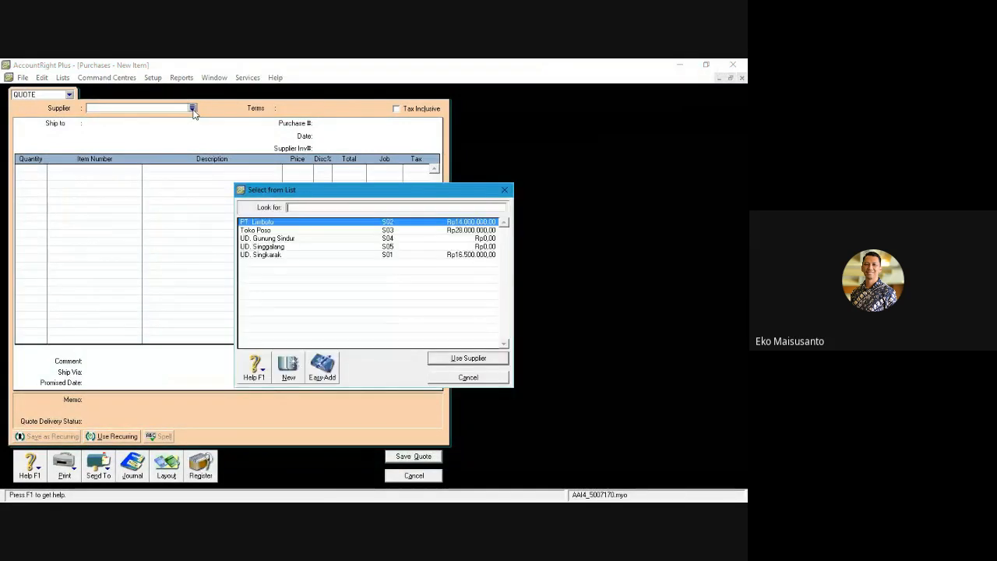
click(445, 357)
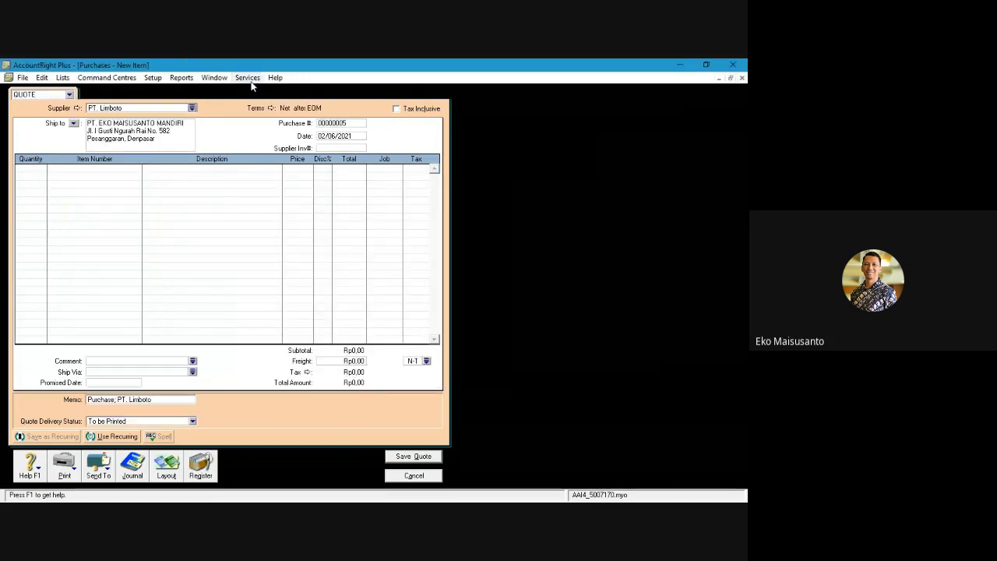
Set the quote's credit terms so that payment is due On a Day of the Month
click(271, 109)
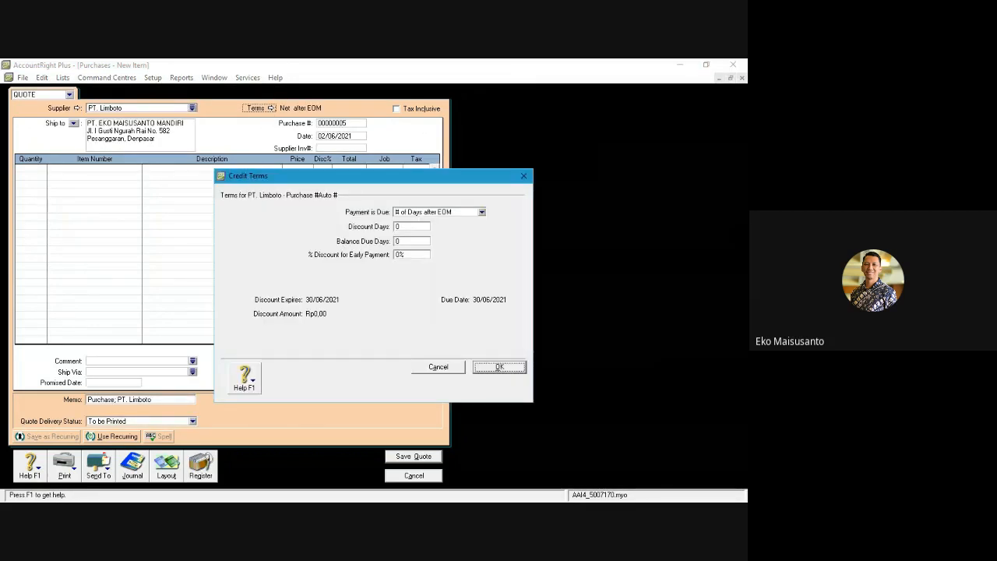
click(408, 215)
click(413, 253)
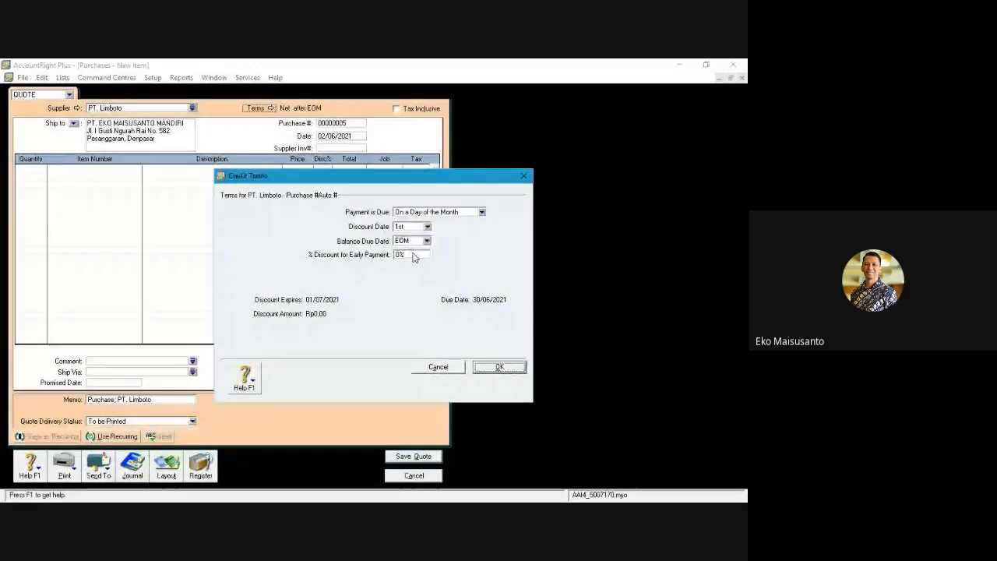
click(507, 369)
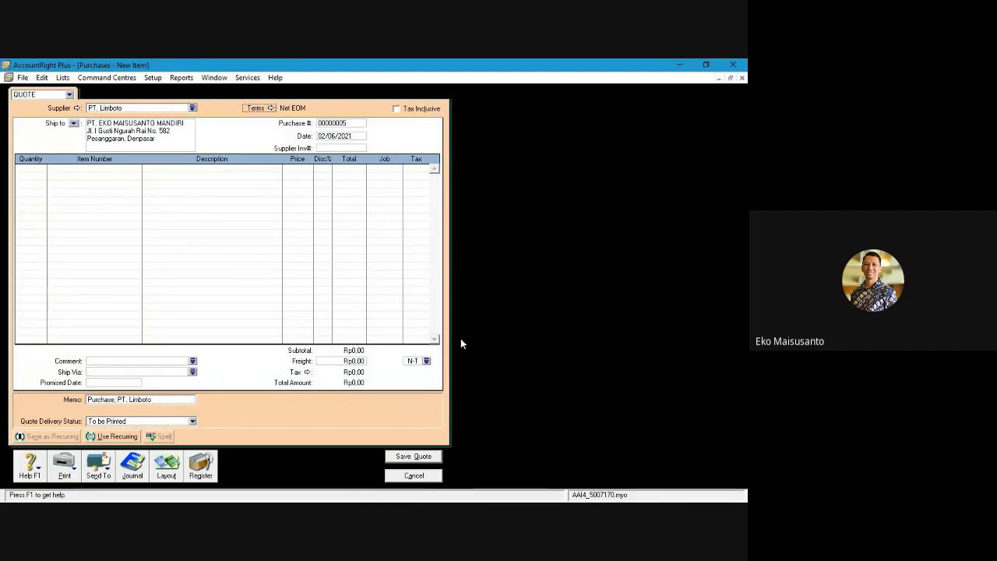
Enter the quote's purchase number and set its date to 08/12/2020
click(327, 123)
text(03Q)
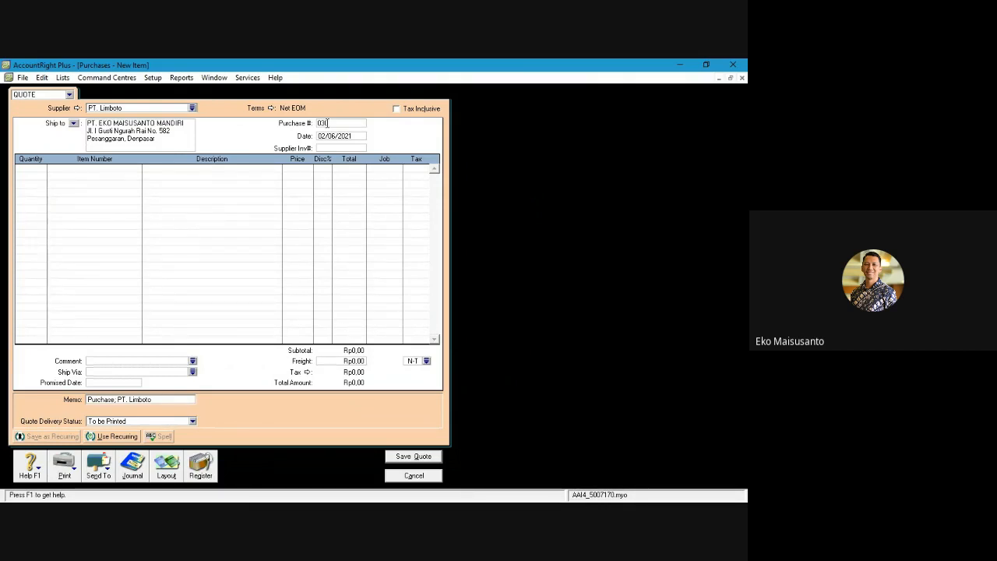
text(1220)
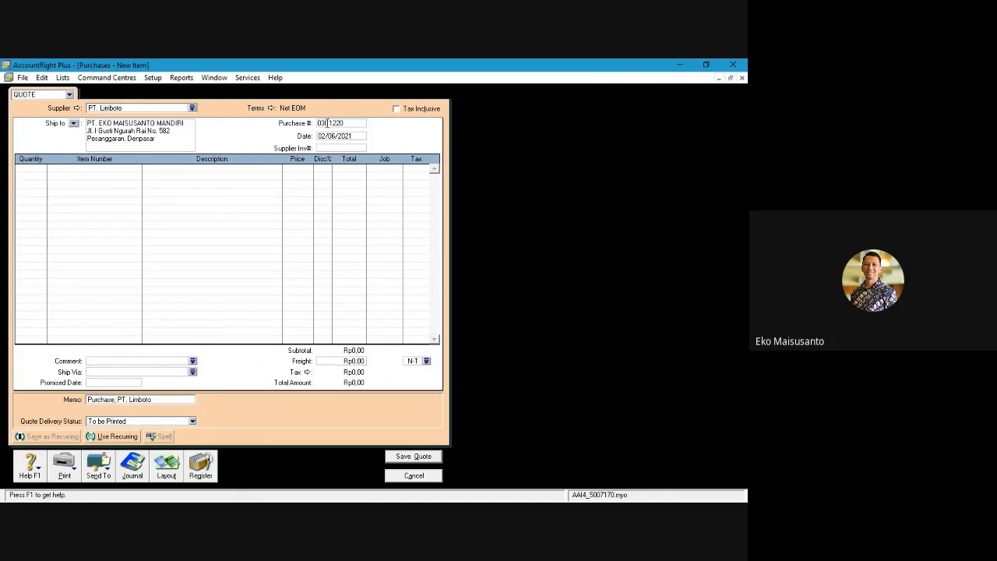
drag(336, 123, 355, 124)
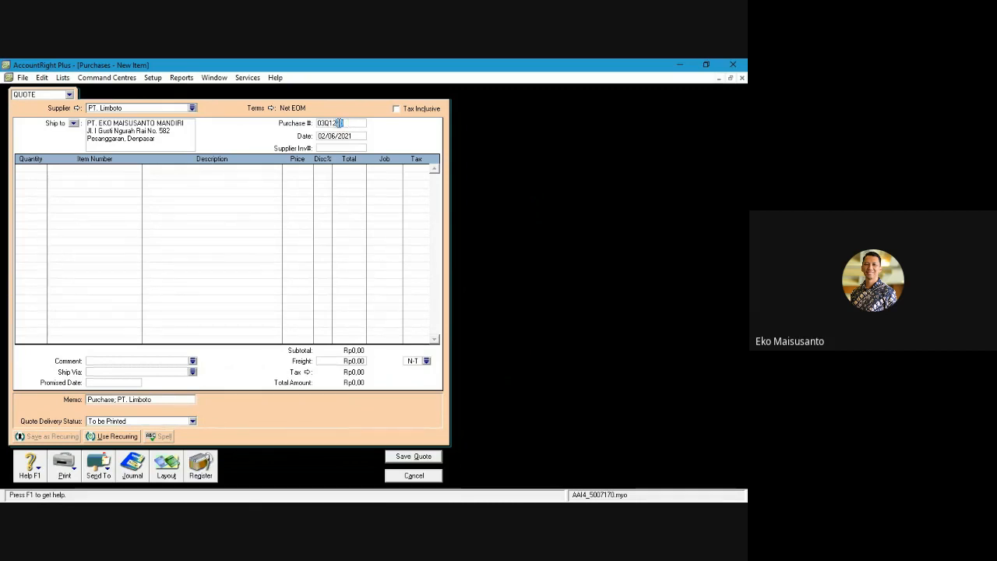
click(330, 137)
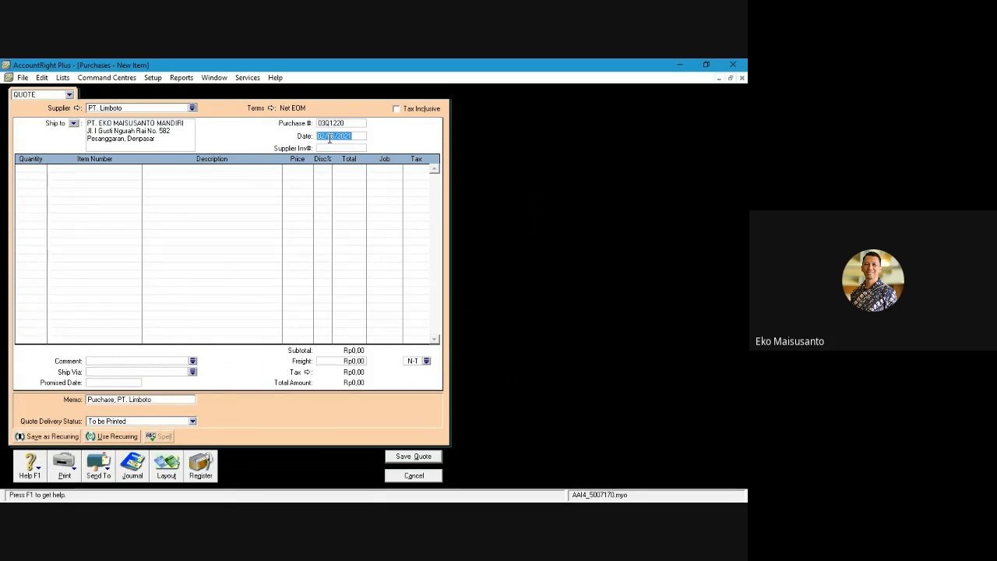
text(0)
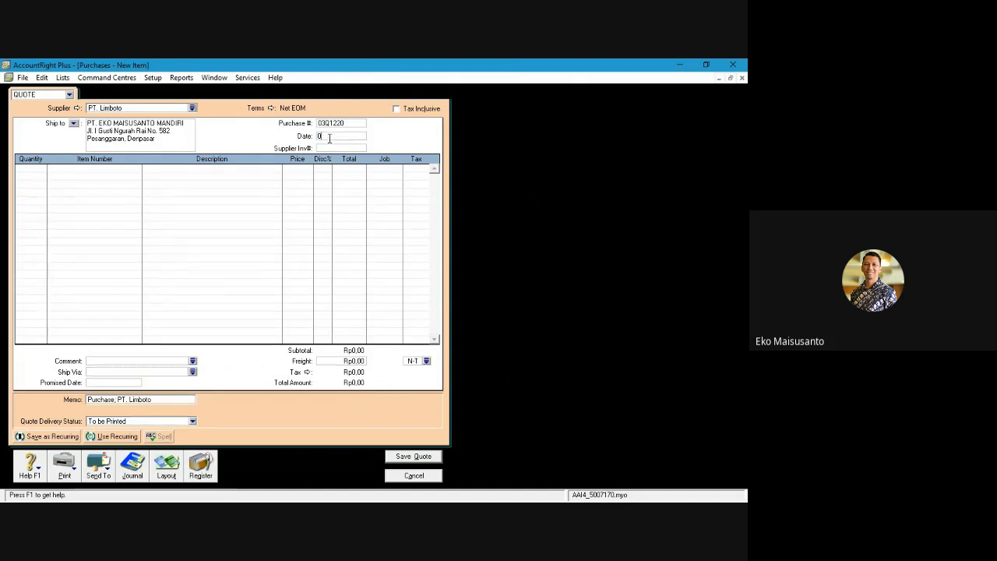
text(8/12/)
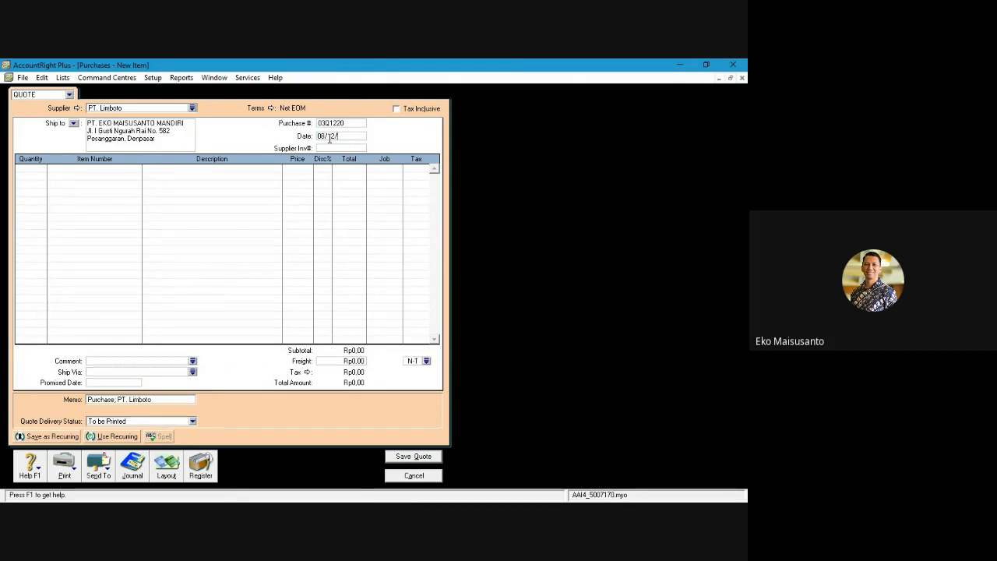
text(2020)
Add a quote line for 5 units of item P10, Kulkas Sharp, keeping the default price and tax code
click(35, 169)
text(5)
key(Tab)
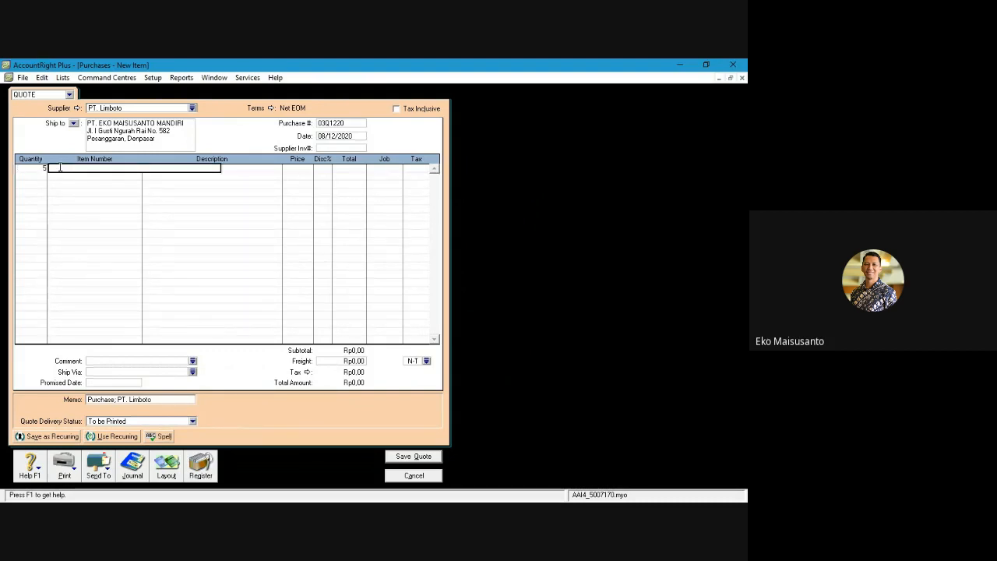
key(Tab)
text(P07)
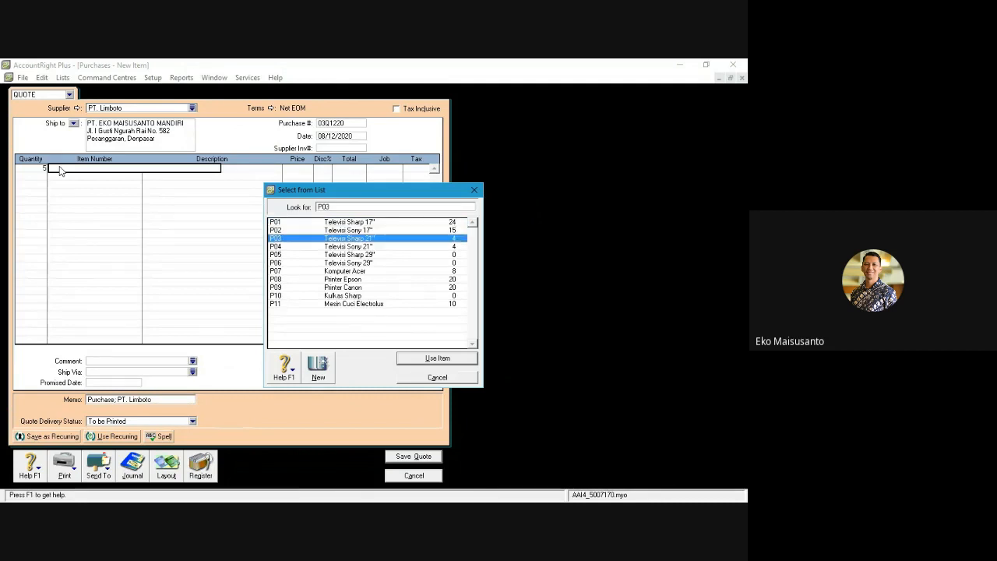
key(Down)
key(Down)
key(Down)
key(Return)
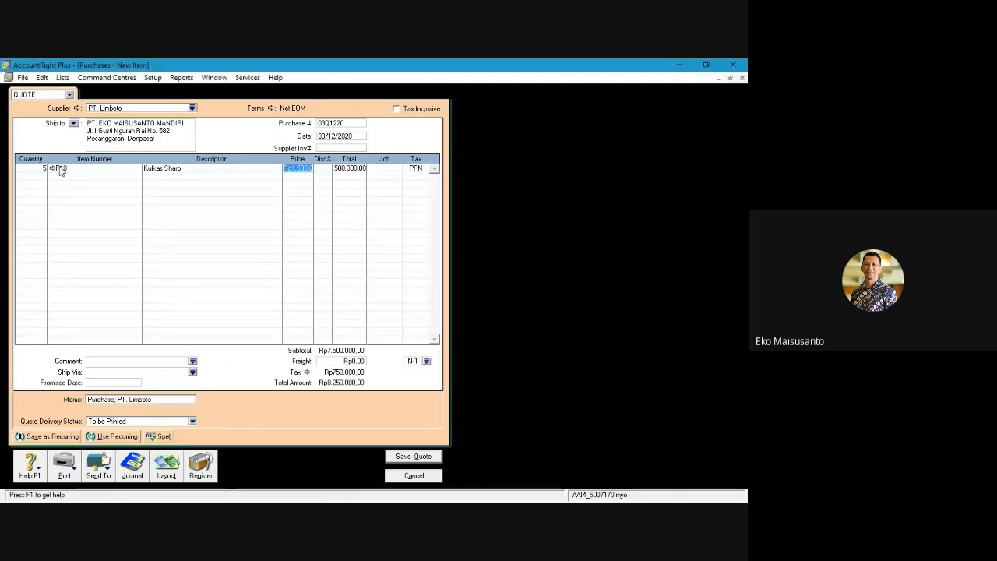
key(Tab)
key(Tab)
key(Tab)
key(Tab)
key(Tab)
Add a second quote line for 5 units of item P07, Komputer Acer, keeping the default price and tax code
text(5)
key(Tab)
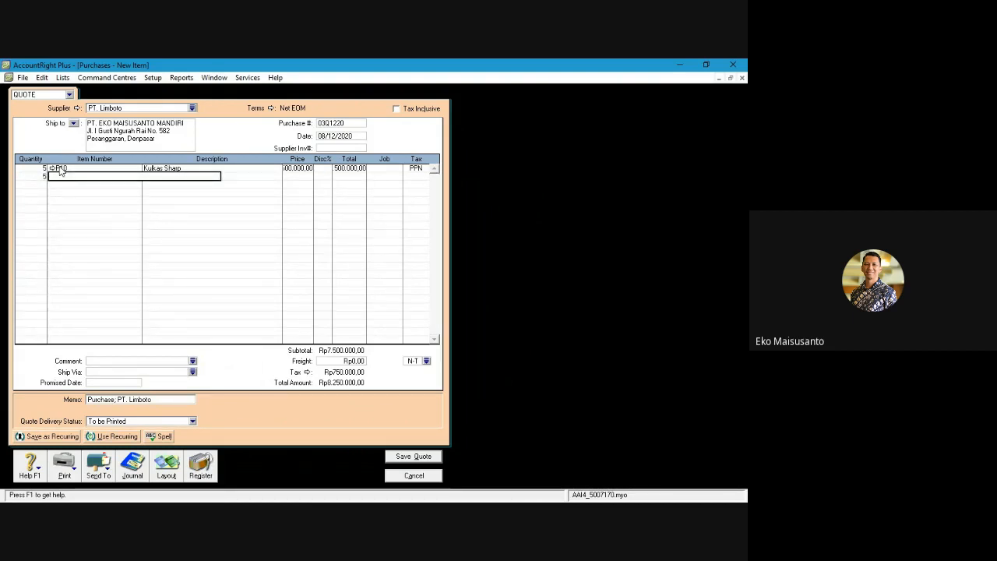
key(Tab)
key(Down)
key(Down)
key(Down)
key(Down)
key(Down)
key(Down)
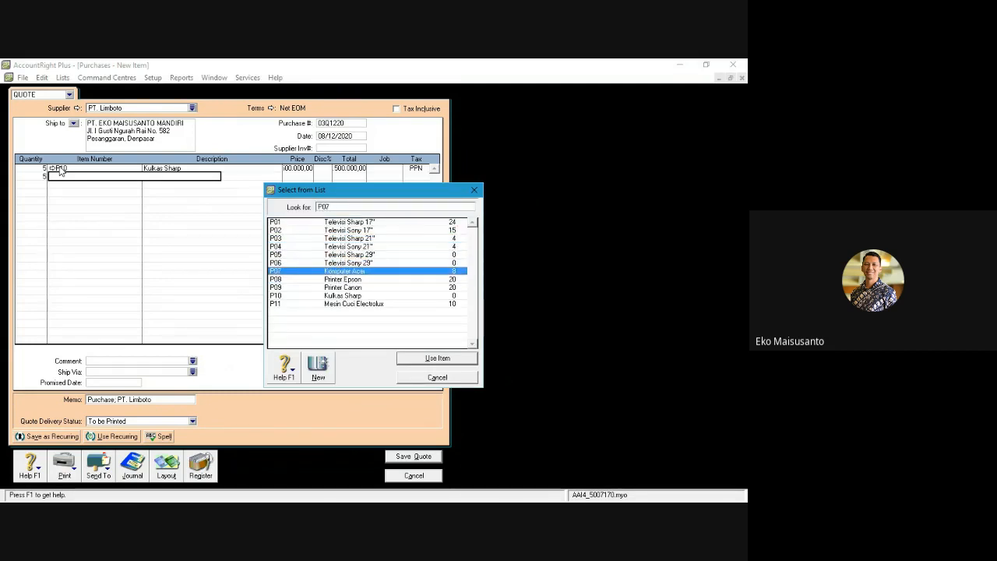
key(Return)
key(Tab)
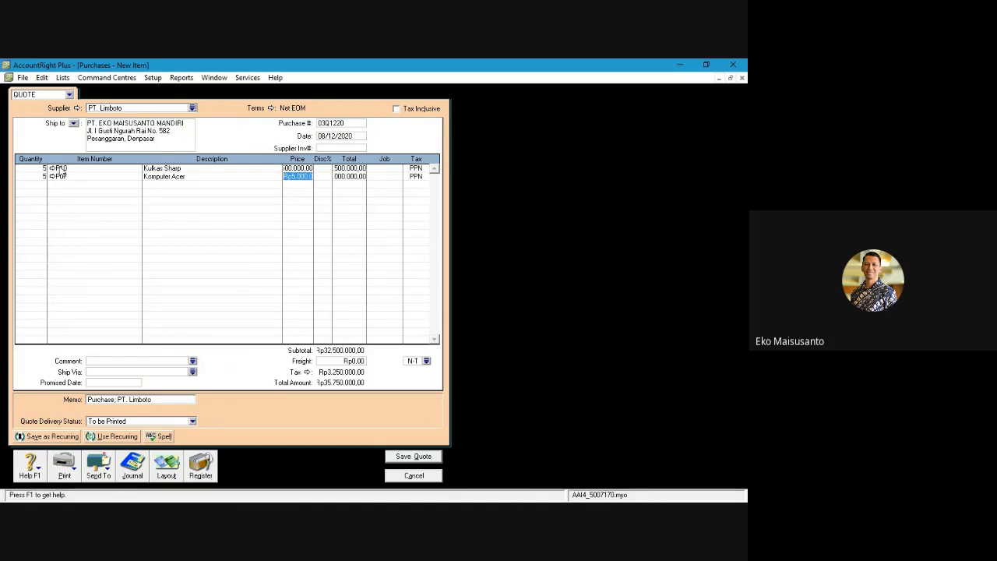
key(Tab)
key(Tab)
key(Tab)
key(Tab)
key(Tab)
Change the memo to "Permintaan Pembelian; PT. Limboto" and save the quote, declining the suggested tax code change
click(99, 405)
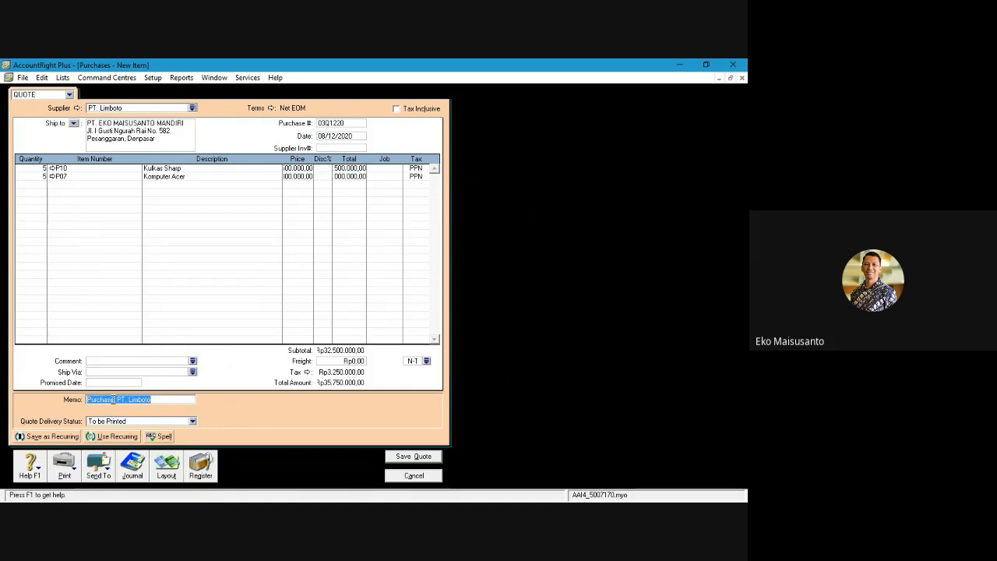
drag(114, 399, 54, 399)
text(Permintaan Pembelian)
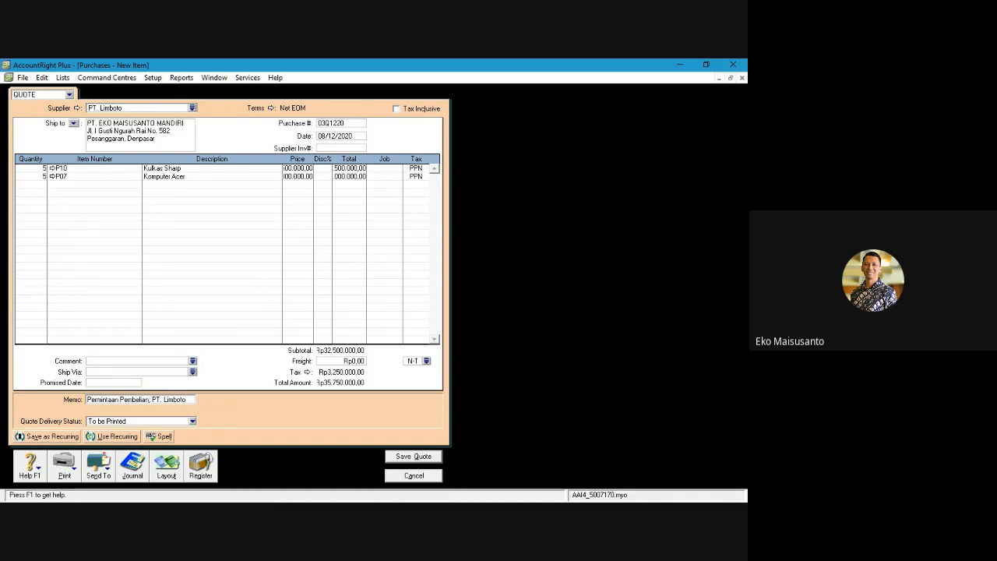
click(398, 461)
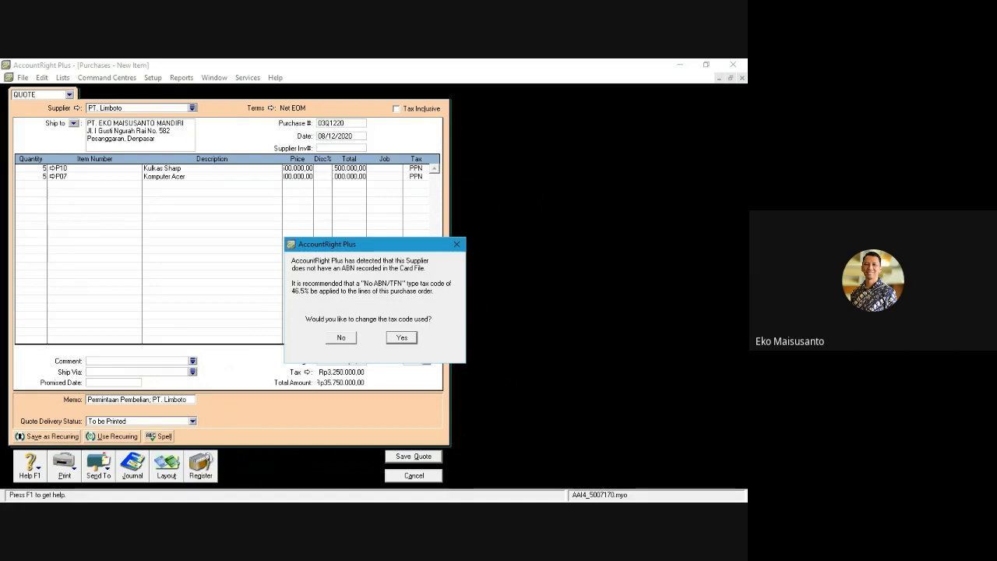
click(341, 338)
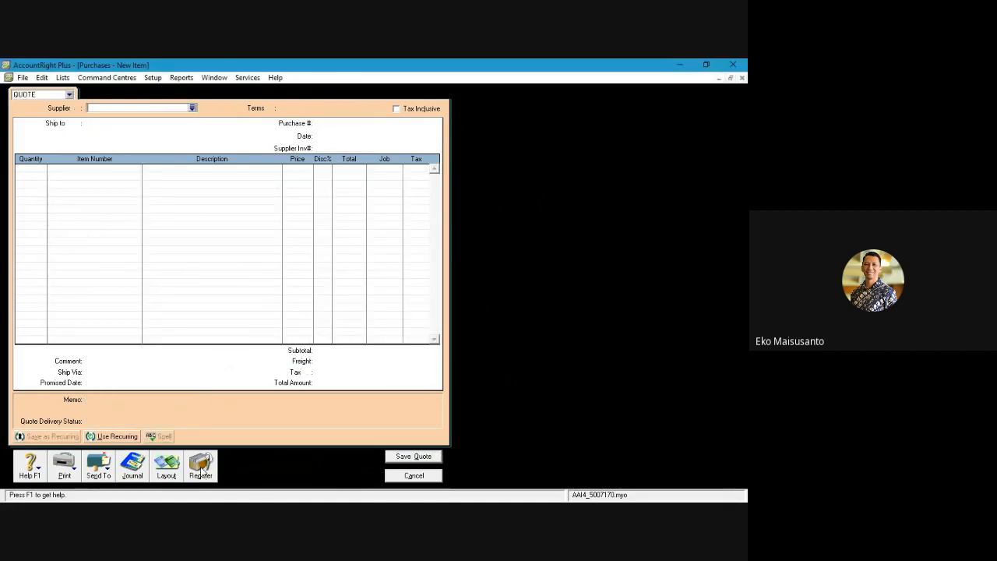
Show the quotes in the Purchases Register, review the PT. Limboto quote's details and close it without changes
click(200, 466)
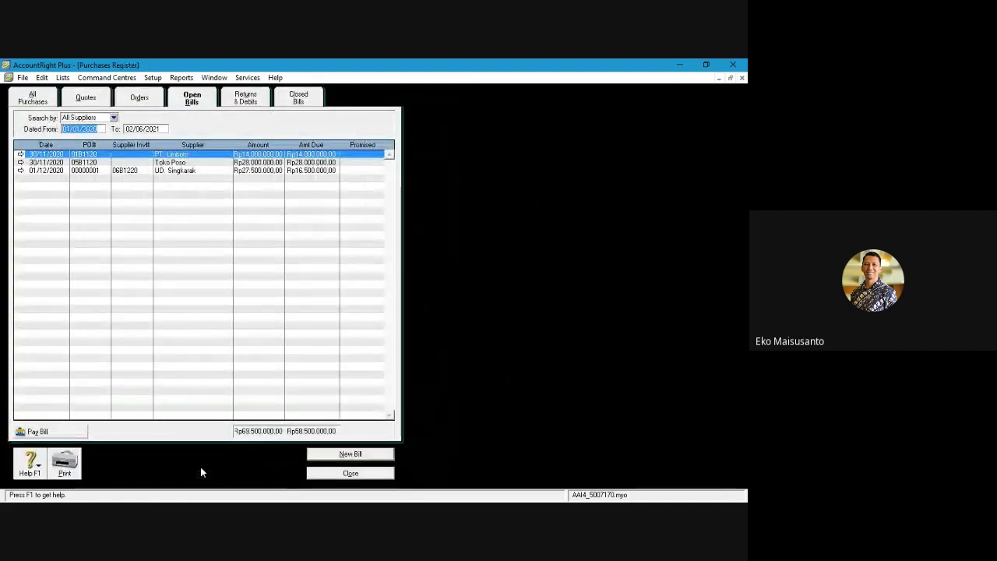
click(92, 98)
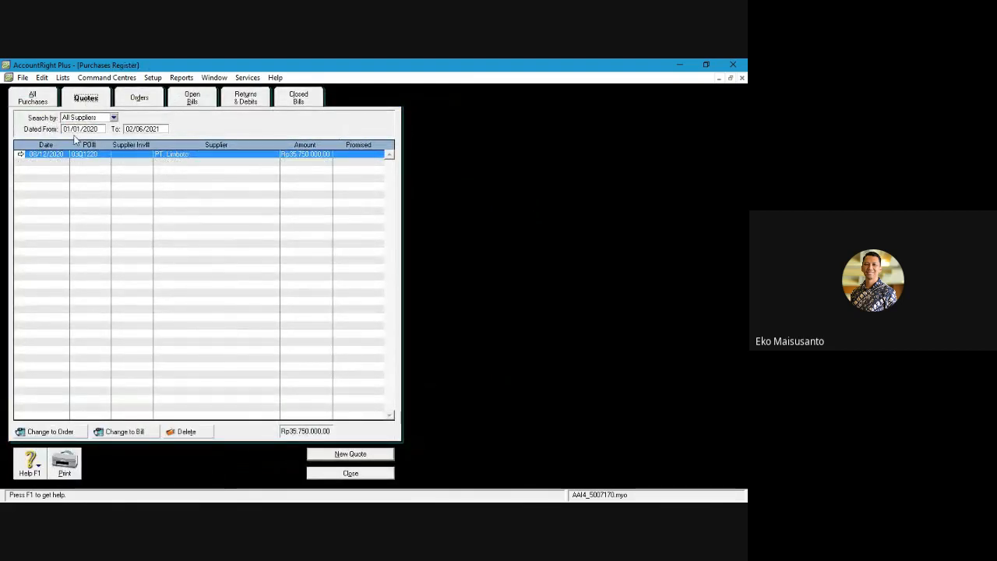
click(73, 130)
click(75, 157)
double_click(75, 157)
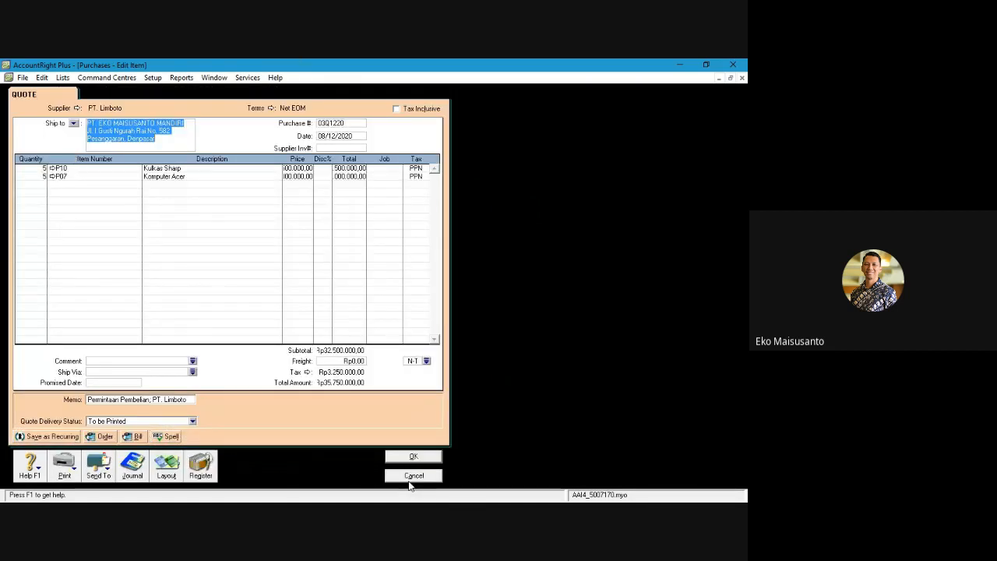
click(413, 475)
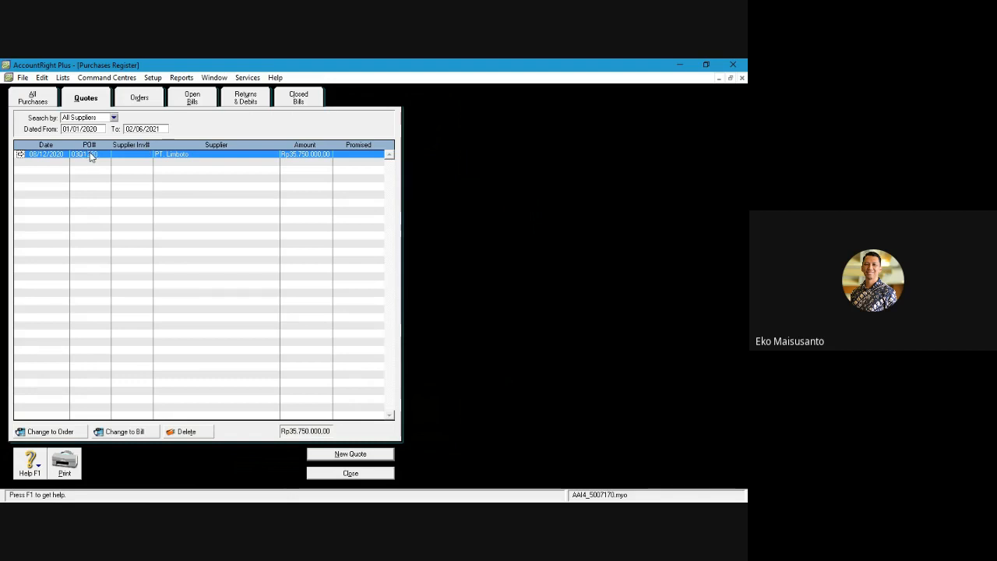
Convert the PT. Limboto quote to an order, enter the order's purchase number and set its date to 10/12/2020
click(57, 436)
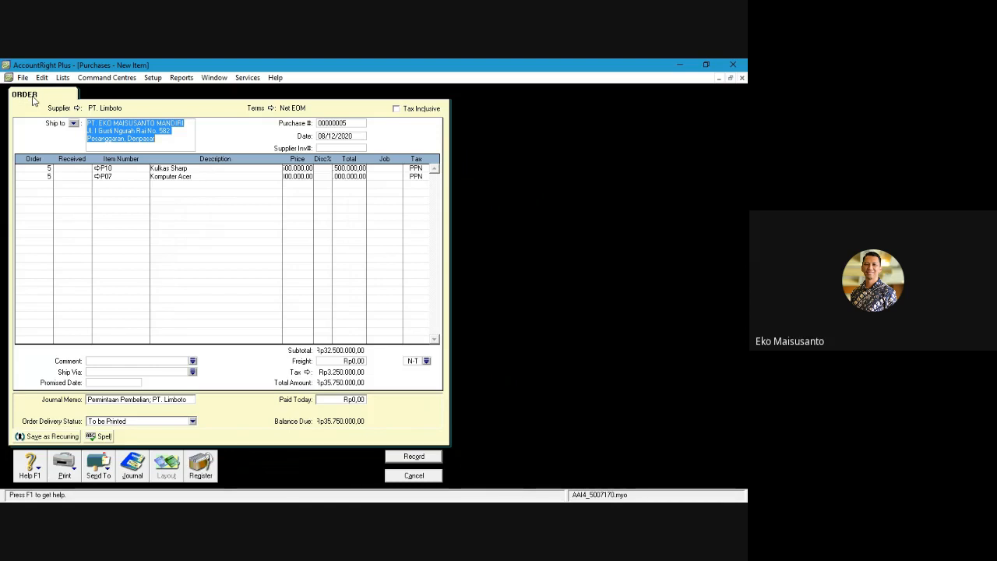
click(342, 123)
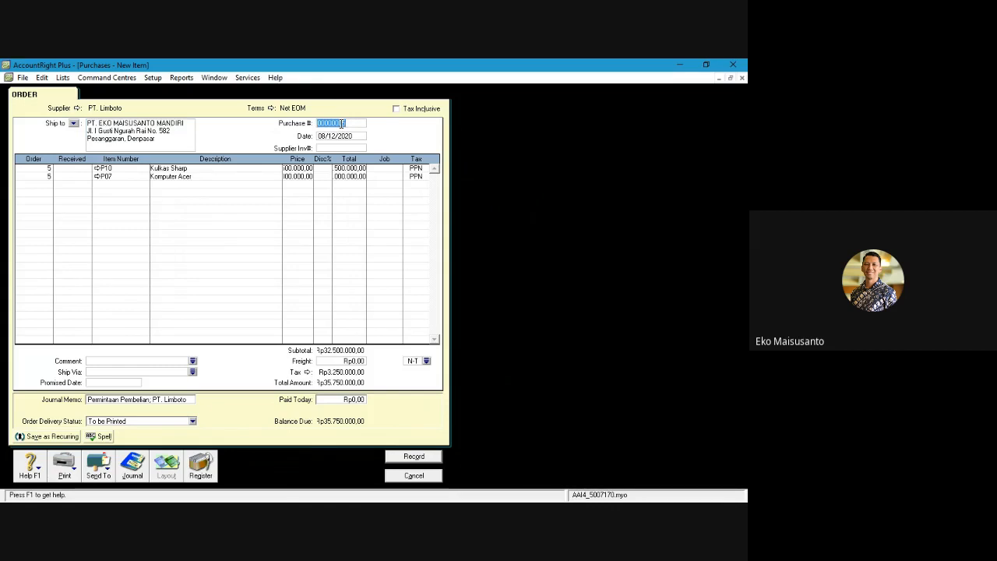
text(01PO1220)
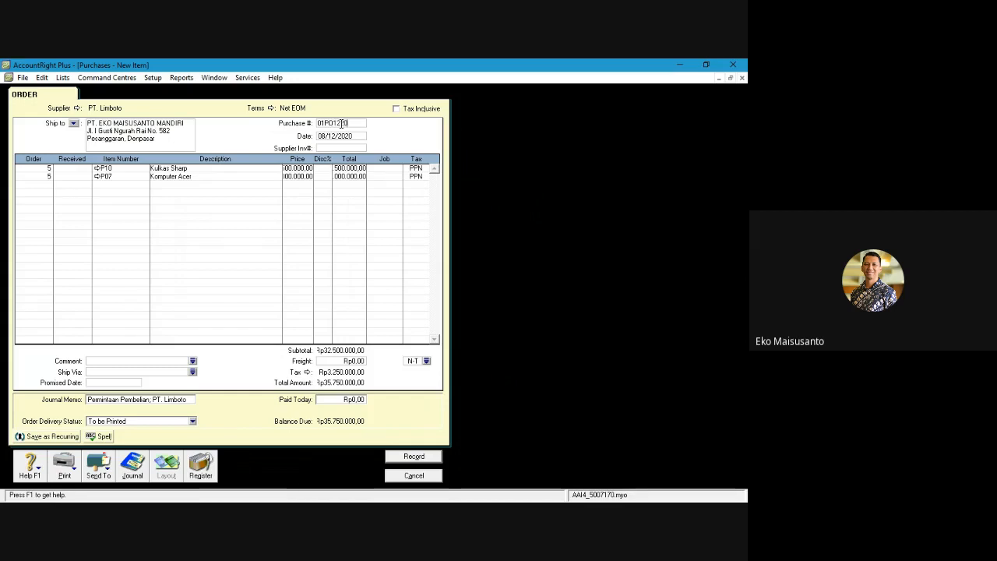
click(324, 135)
drag(325, 135, 314, 139)
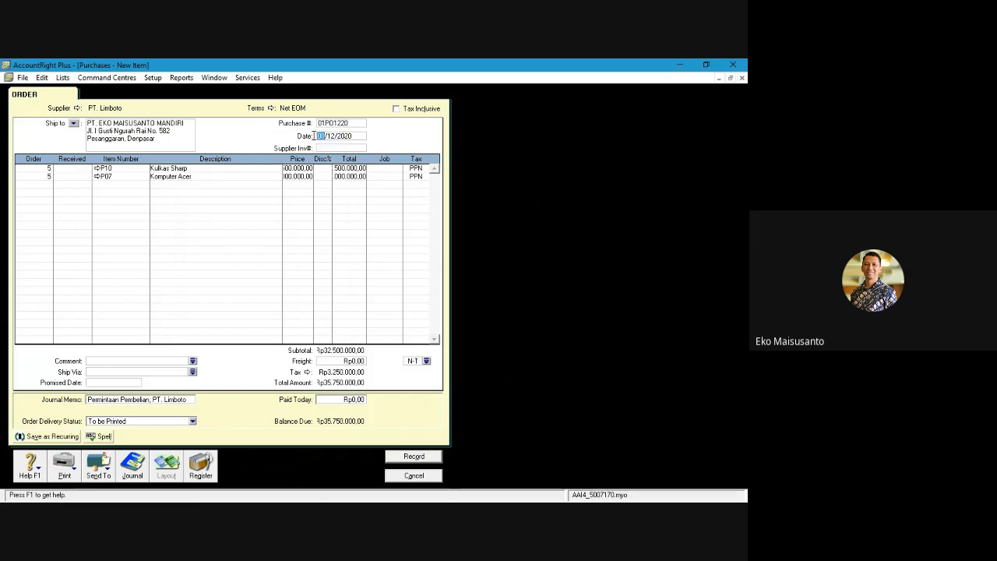
text(10)
Change the order's journal memo to "Order Pembelian; PT. Limboto" and record the order, declining the suggested tax code change
click(118, 398)
drag(117, 399, 78, 402)
text(Order)
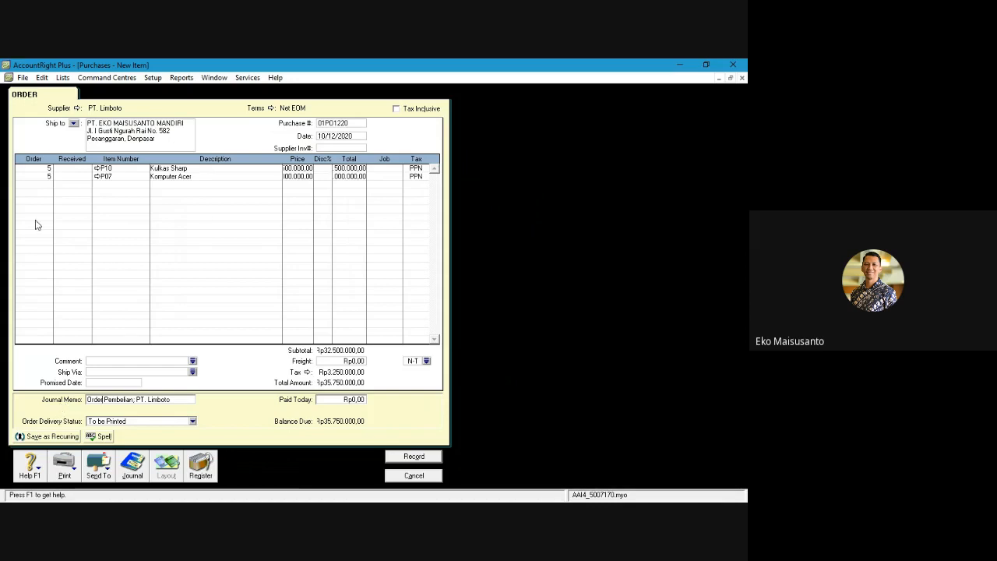
click(409, 460)
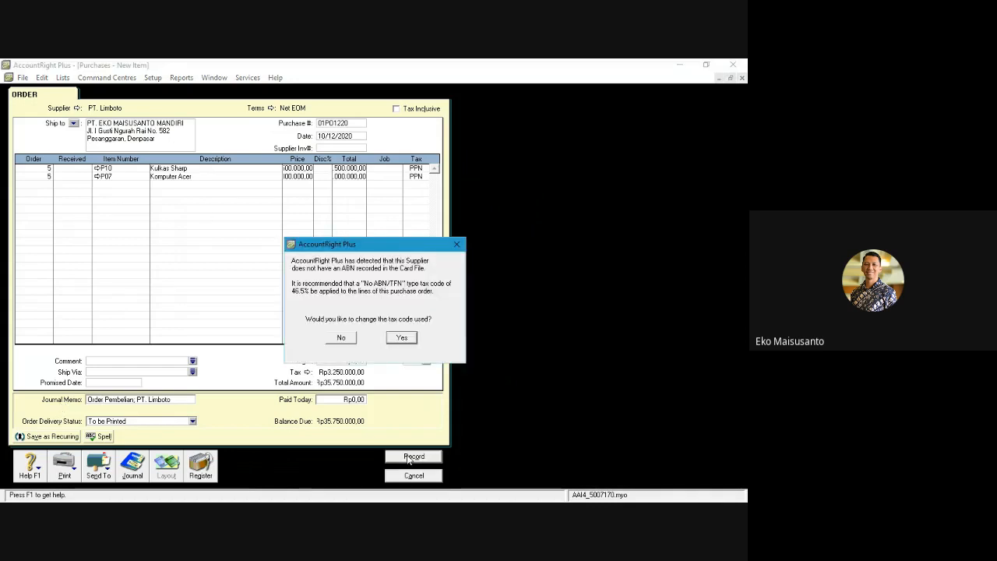
click(340, 339)
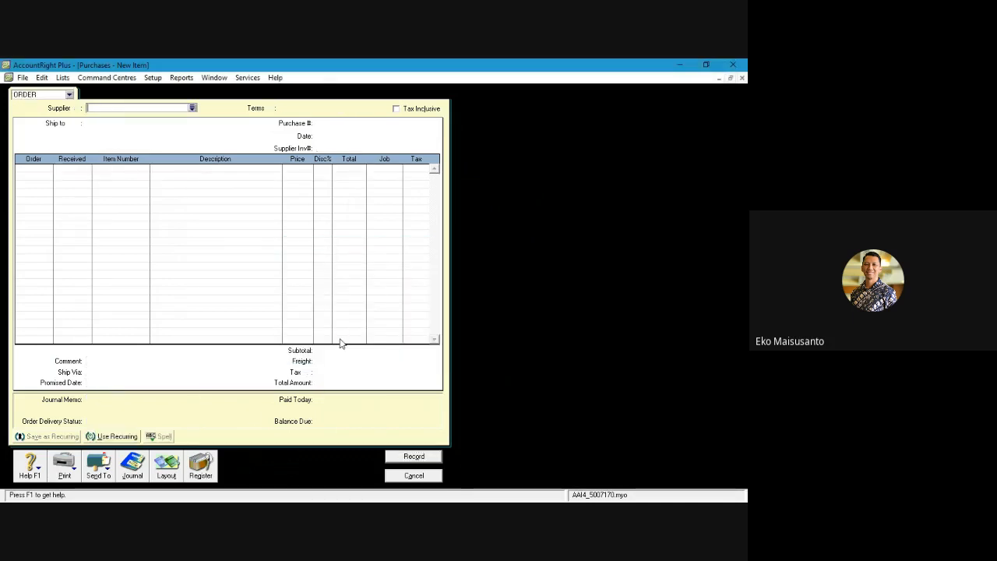
Check the orders in the Purchases Register and delete the PT. Limboto quote dated 08/12/2020
click(206, 472)
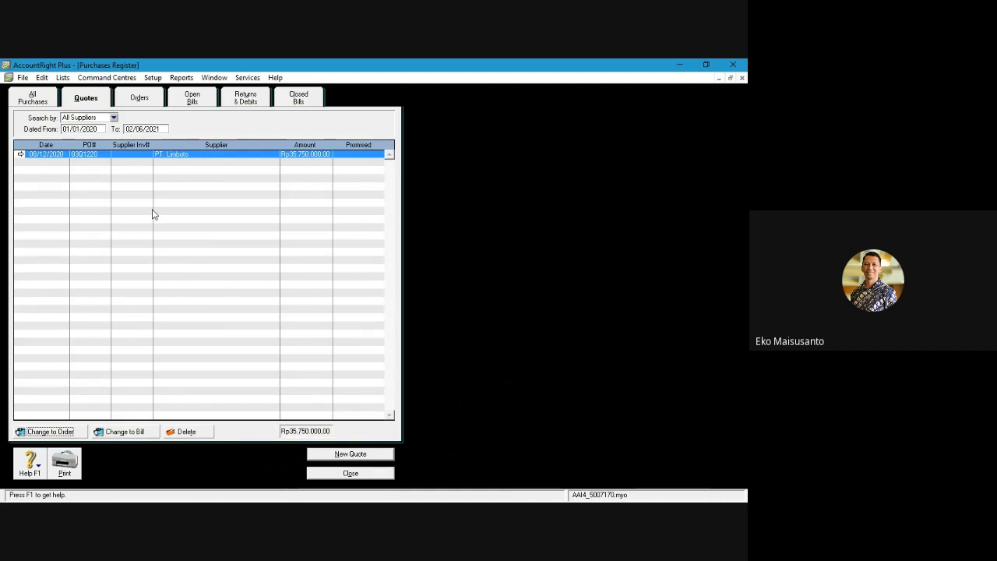
click(140, 100)
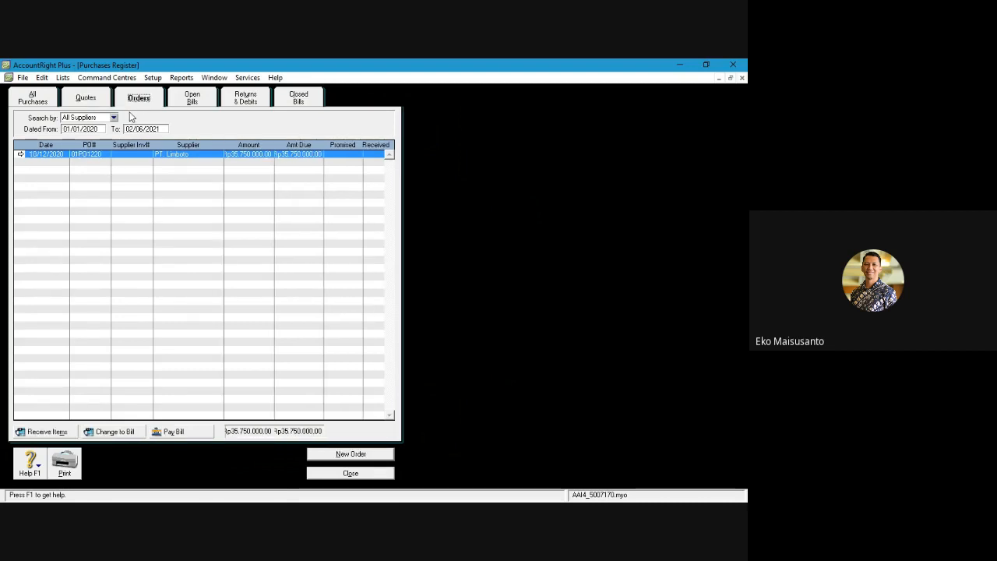
click(88, 98)
click(180, 434)
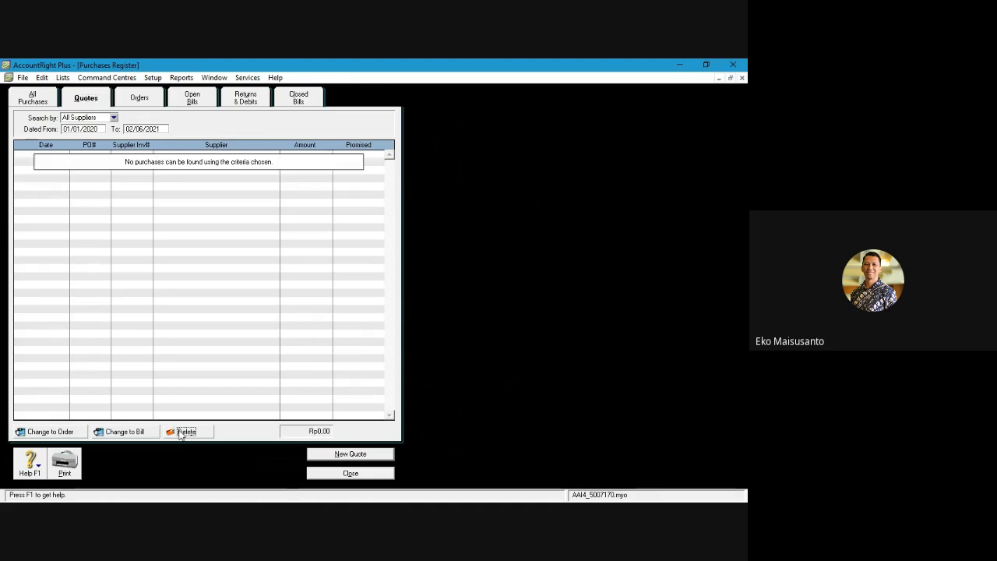
Review the PT. Limboto entry in the register's order list and close the register and the blank purchase form
click(138, 98)
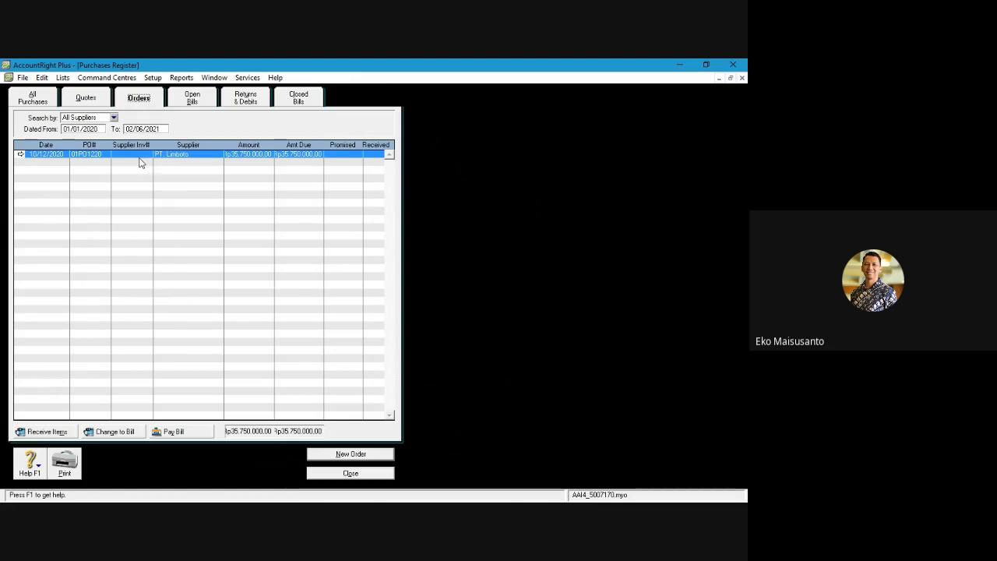
click(360, 476)
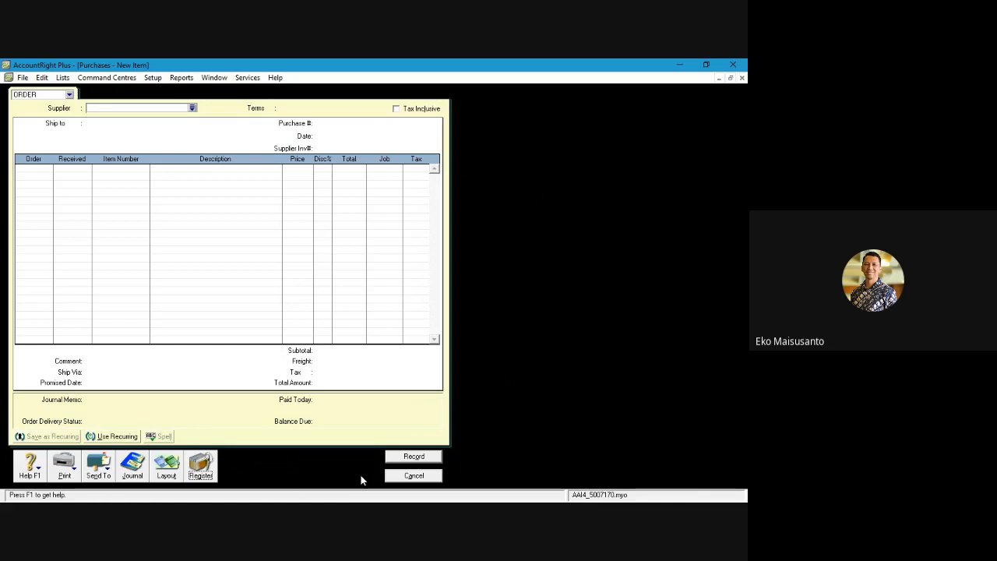
click(415, 476)
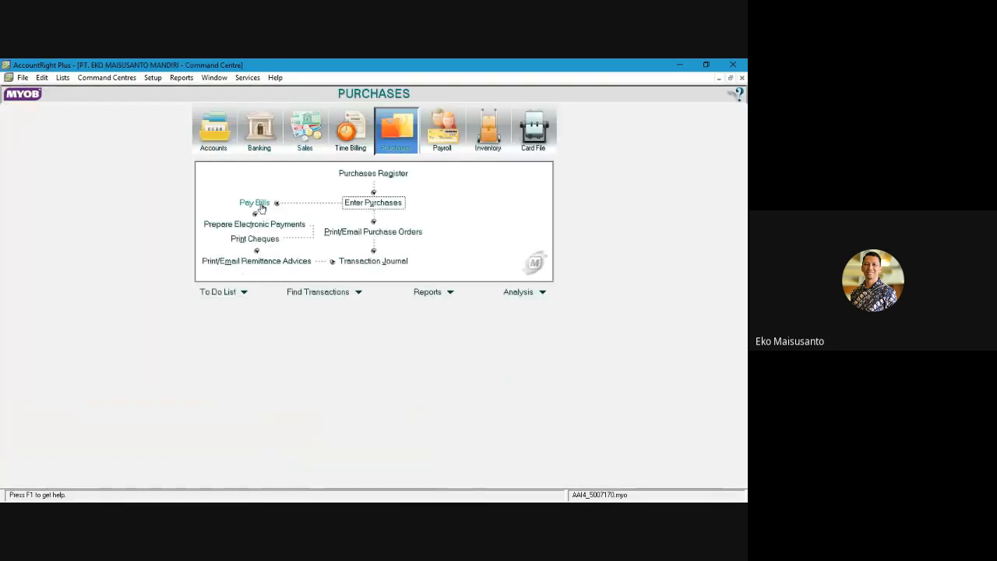
Start a bill payment to supplier PT. Limboto with cheque number 4, date 10/12/2020 and amount Rp14.000.000
click(257, 204)
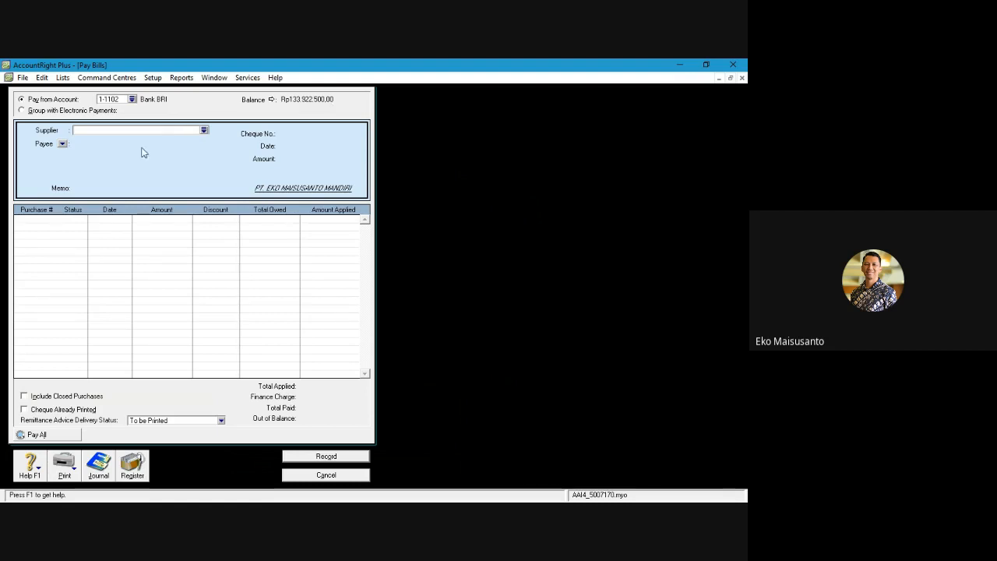
click(203, 130)
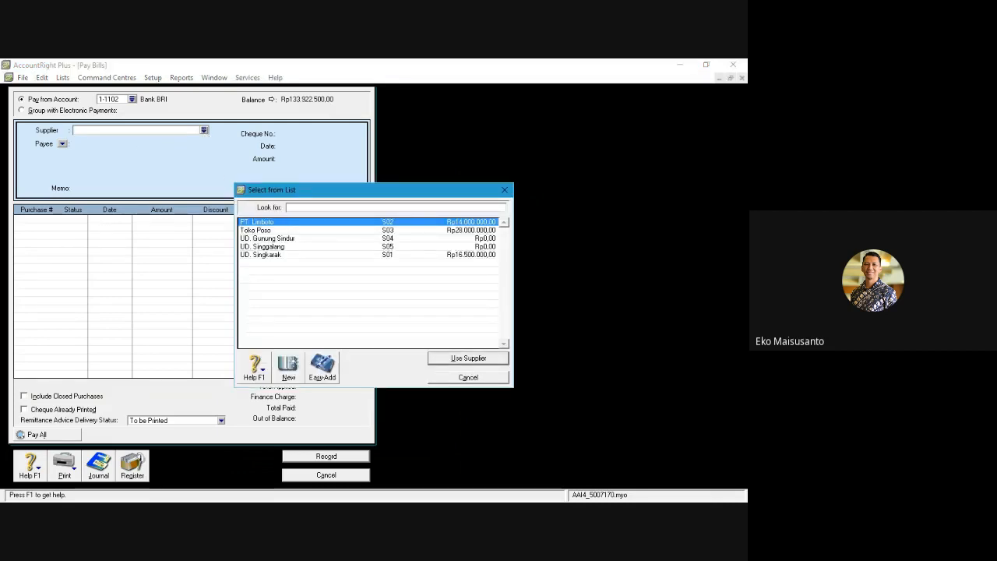
click(446, 358)
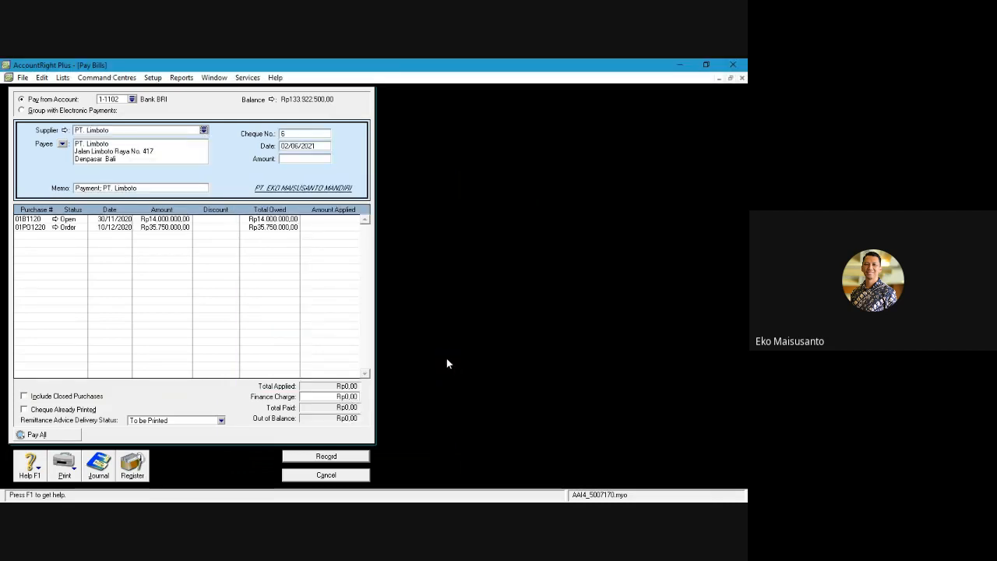
click(299, 134)
text(4)
key(Tab)
text(10/1)
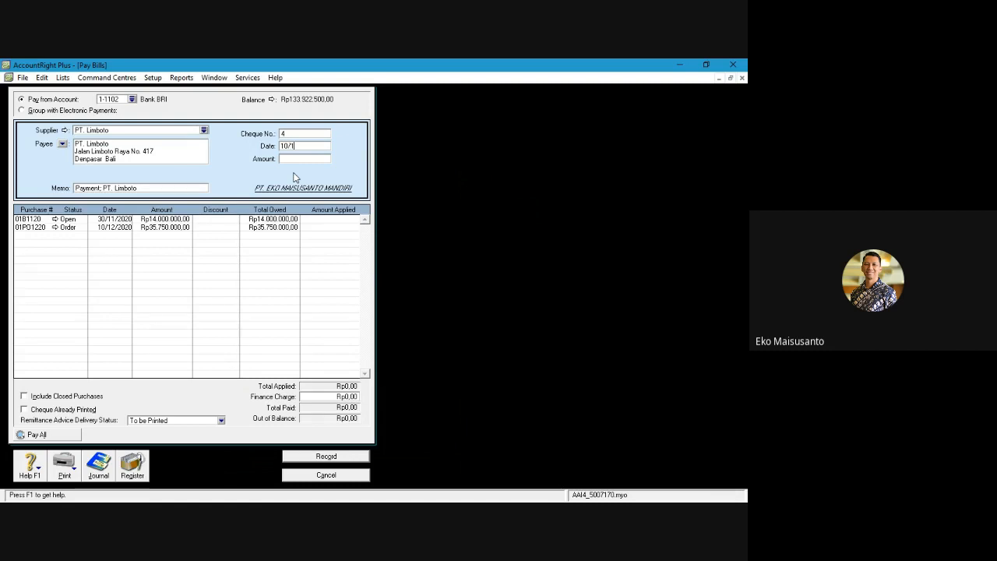
text(2/2020)
key(Tab)
text(14000000)
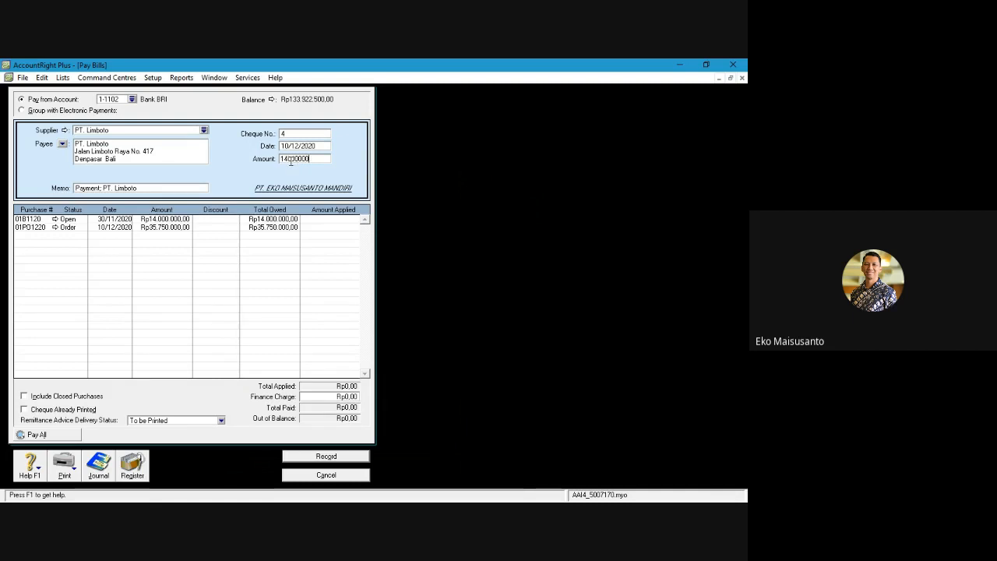
key(Tab)
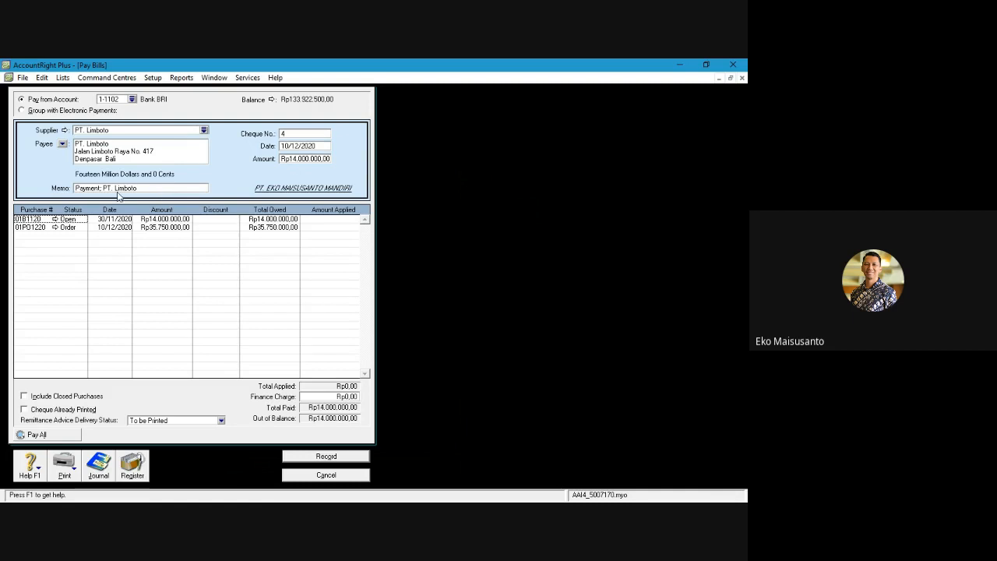
Change the payment memo to "Pembayaran Hutang Bulan Lalu; PT. Limboto"
click(98, 190)
double_click(93, 189)
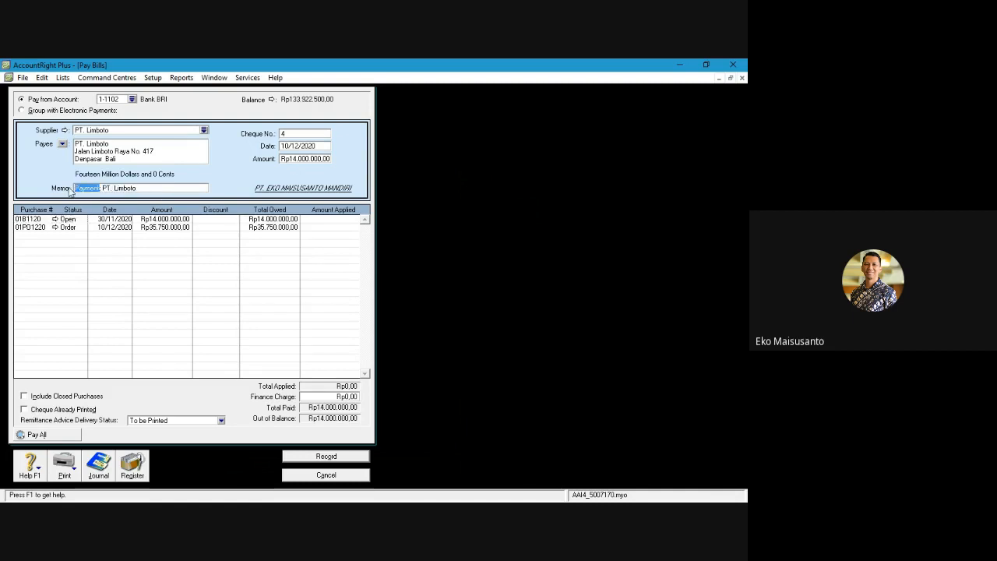
text(Pembayaran)
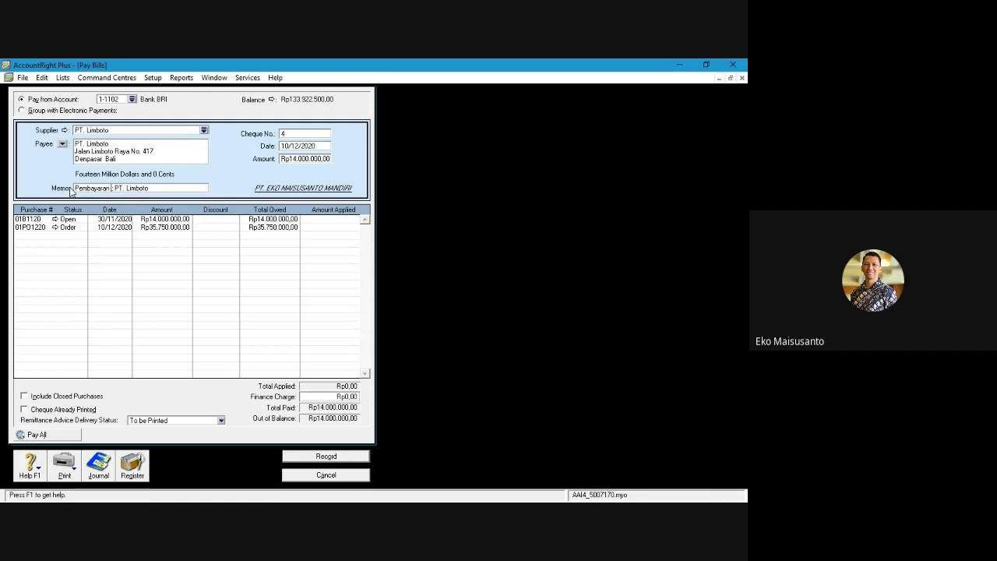
text( Hutang)
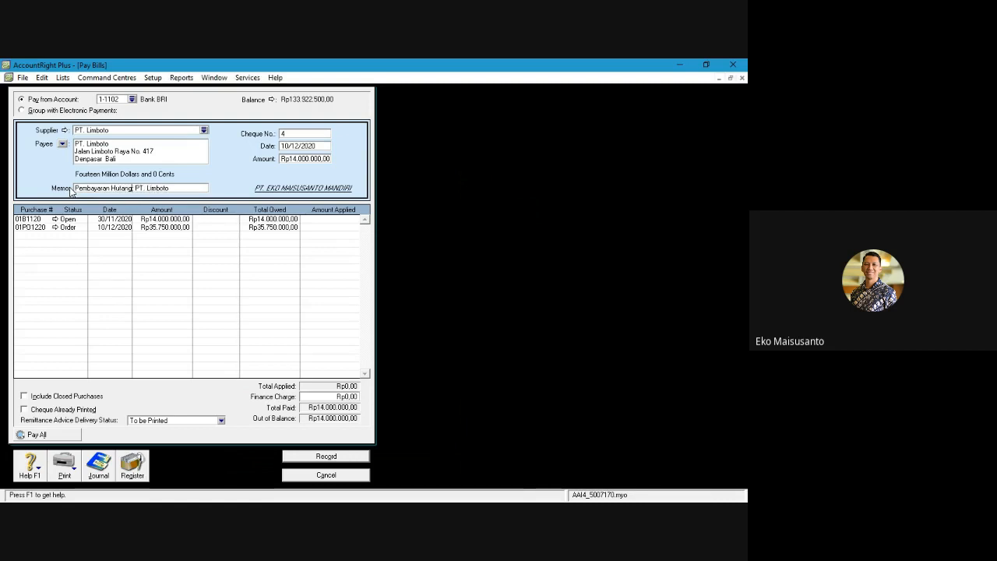
text( Bulan Lalu)
Apply the payment to the open purchase dated 30/11/2020, record it and close the bill payment form
click(322, 219)
key(Tab)
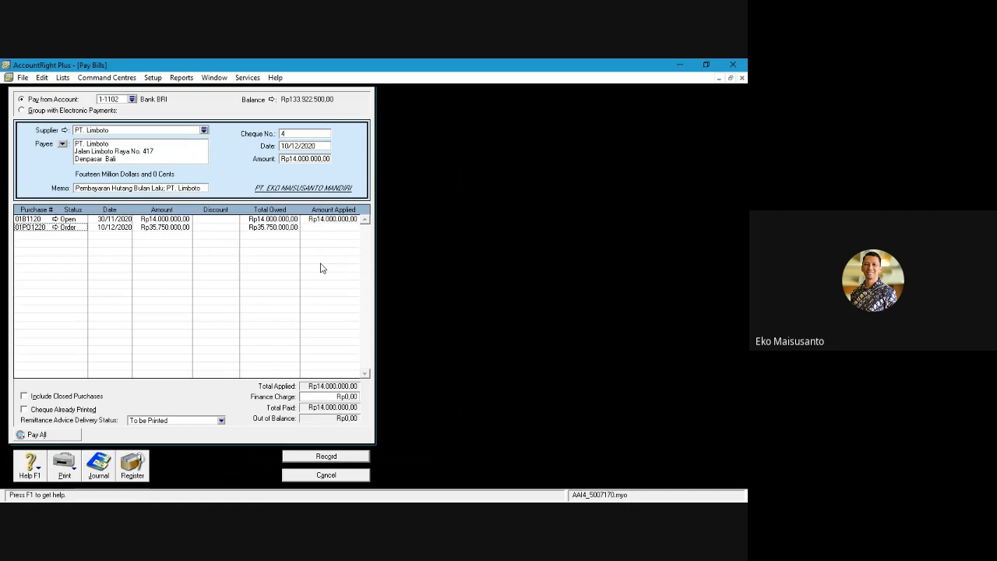
click(326, 457)
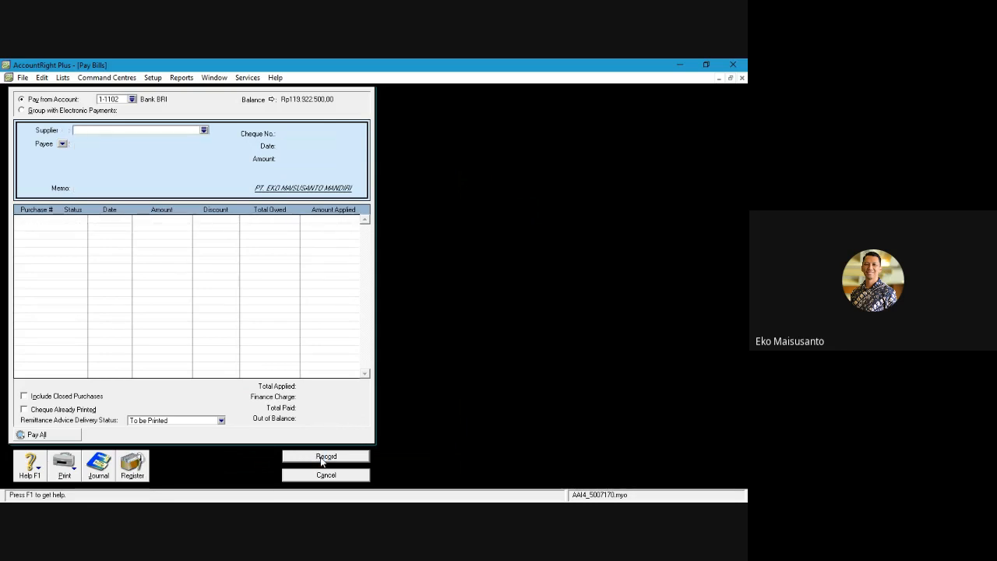
click(324, 475)
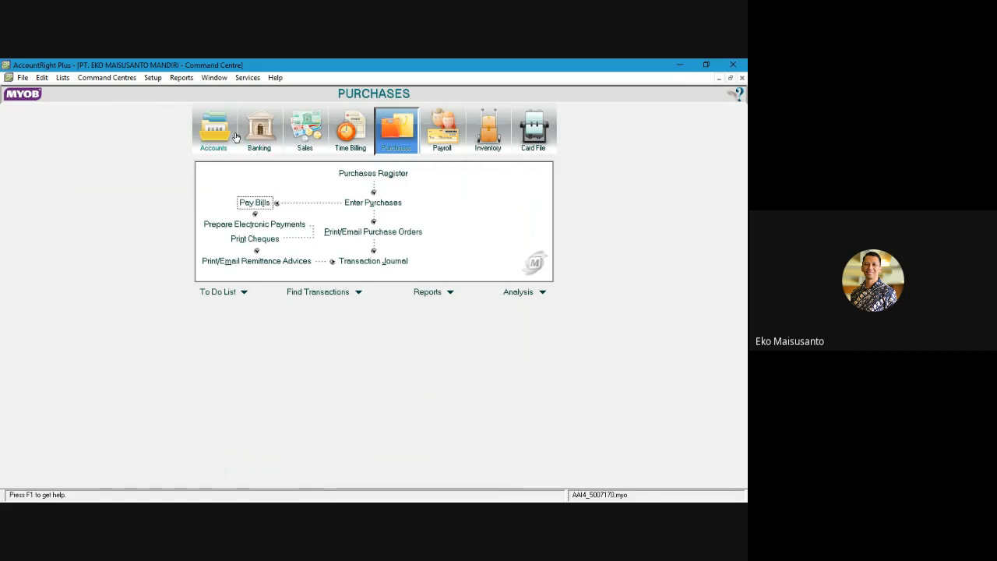
Start a Spend Money transaction from Kas Di tangan with cheque number 1, date 10/12/2020 and amount Rp12.000.000
click(264, 138)
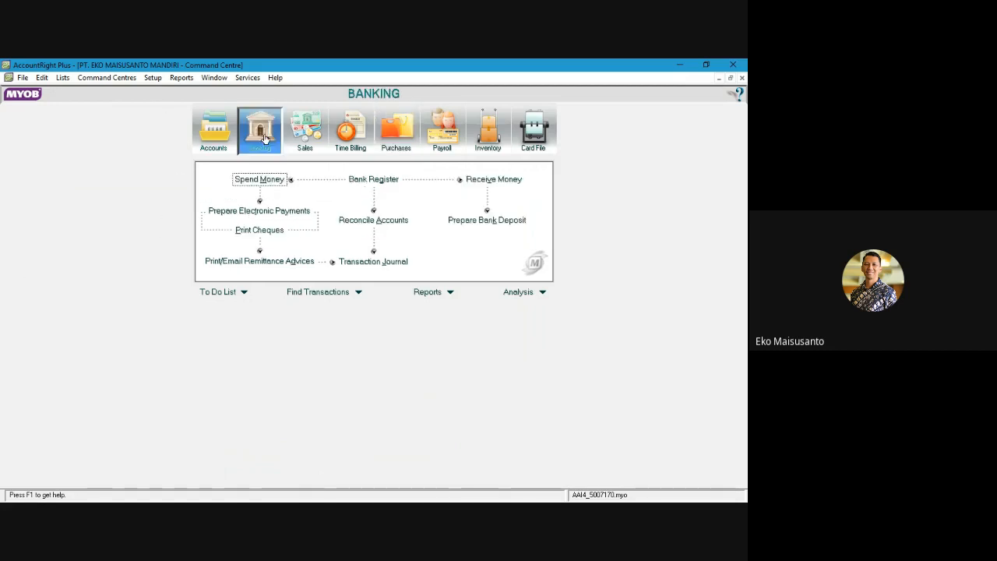
click(262, 181)
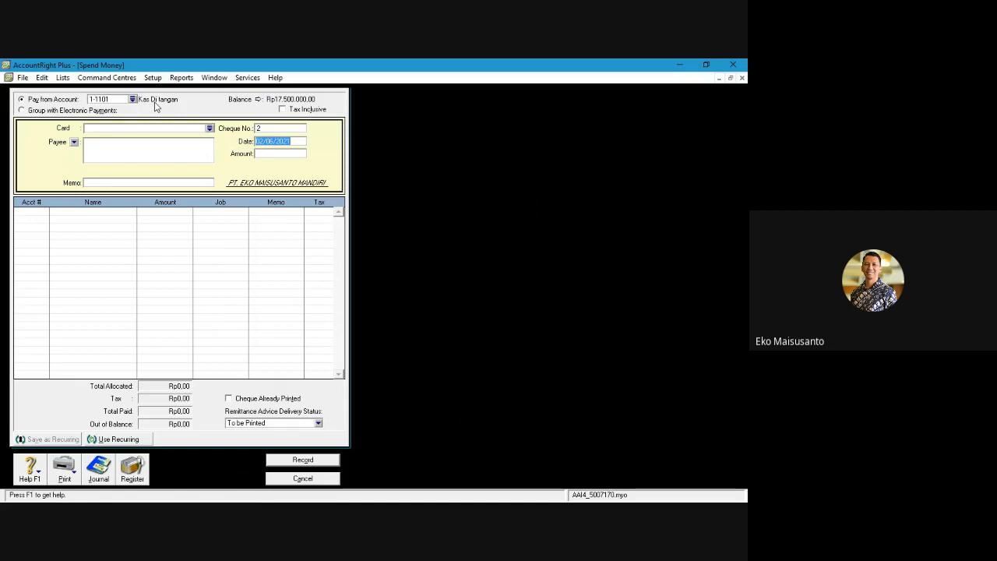
click(261, 129)
text(1)
click(265, 141)
text(10/12/2020)
key(Tab)
text(1200000)
key(Tab)
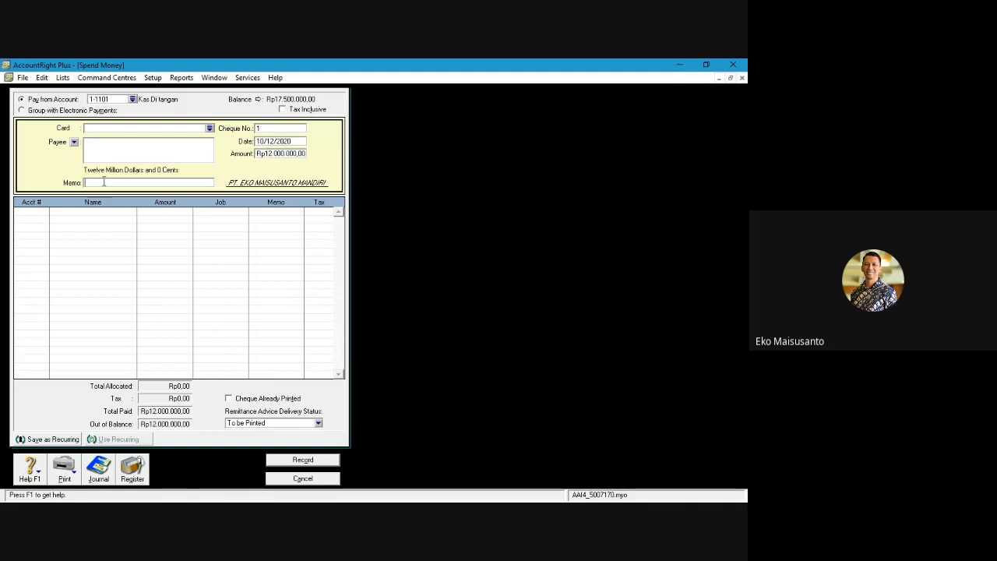
Enter the transaction memo "Bayar Honor Karyawan, Listrik & Telepon"
text(Bayar)
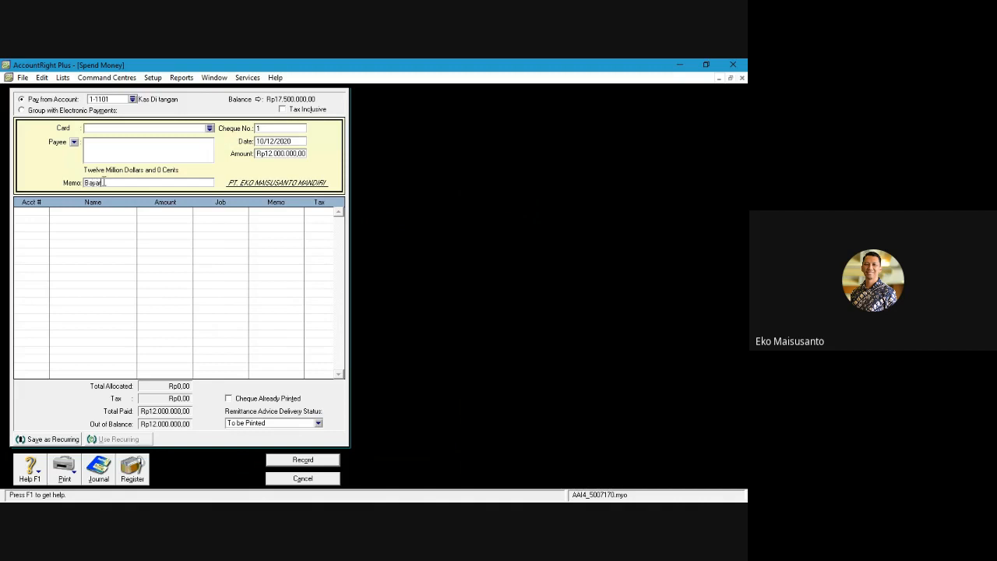
text( Honor)
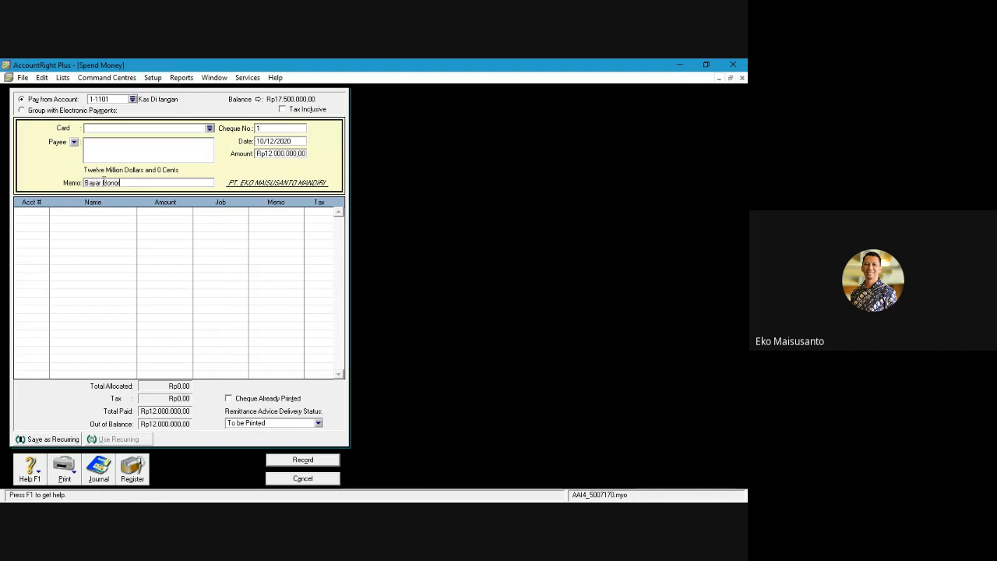
text( Karyawan)
text(.)
text( Listrik)
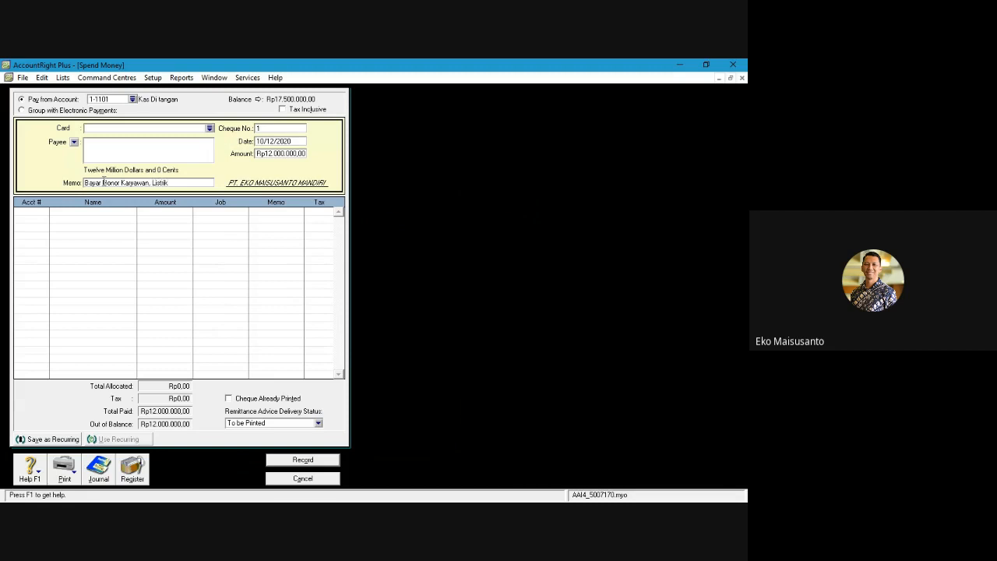
text(, &)
key(BackSpace)
key(BackSpace)
key(BackSpace)
text(& telepon)
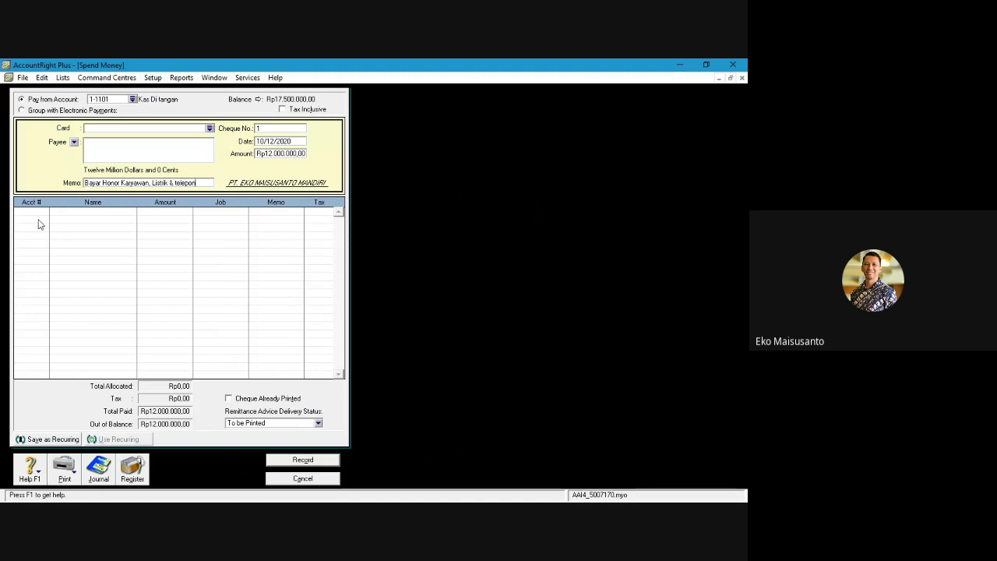
click(177, 183)
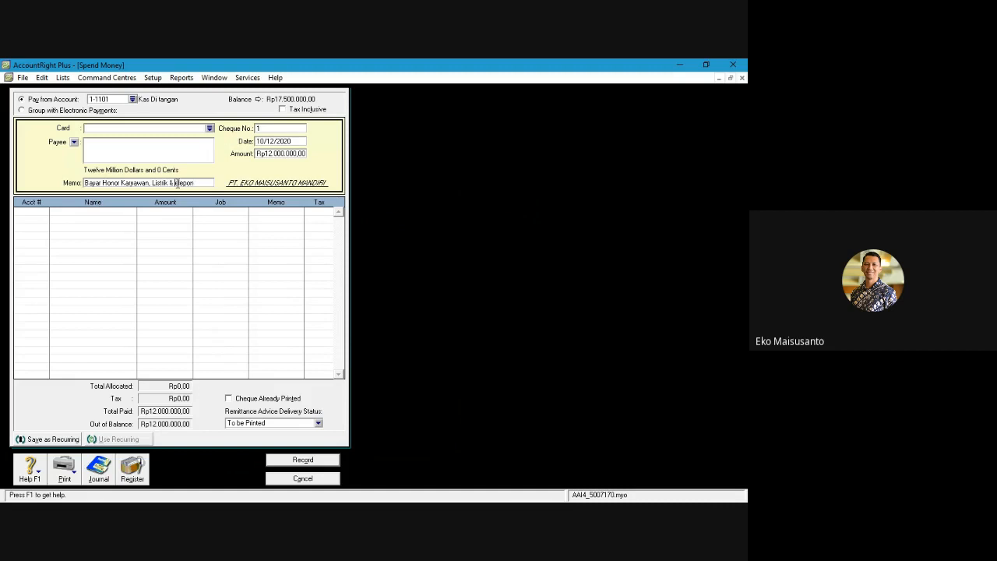
key(BackSpace)
text(T)
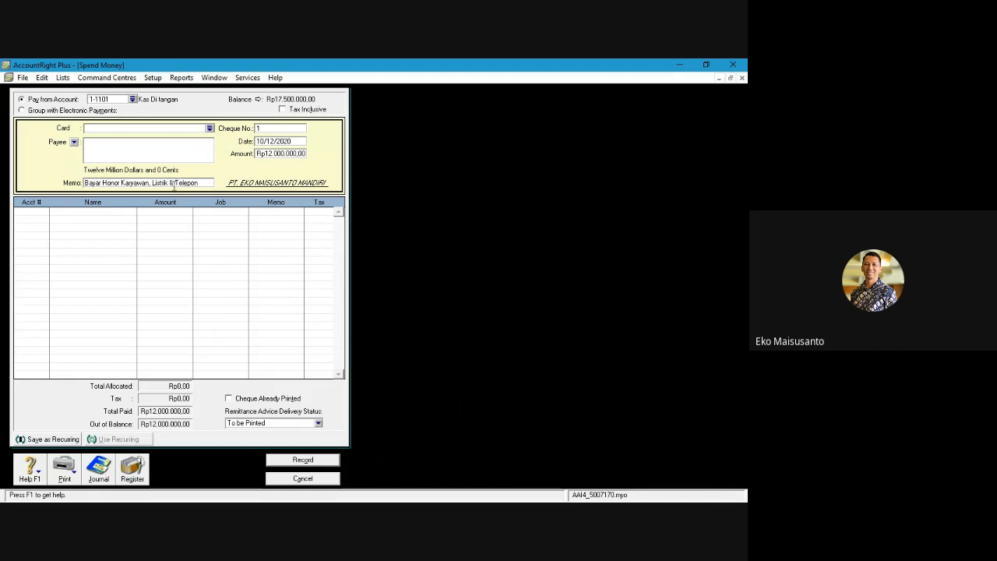
Allocate Rp10.000.000 to the Beban Gaji account on the first line
click(39, 214)
text(6)
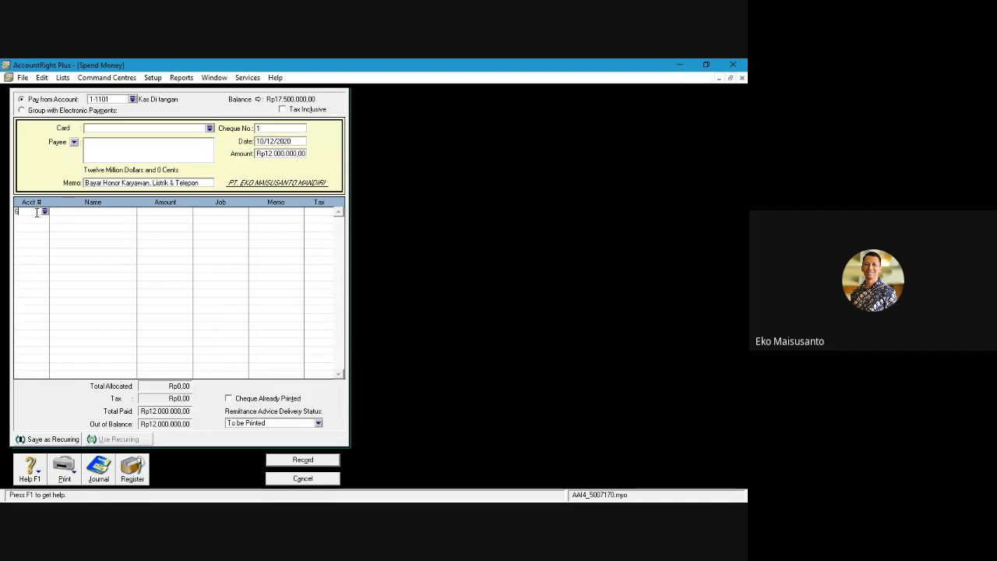
key(Return)
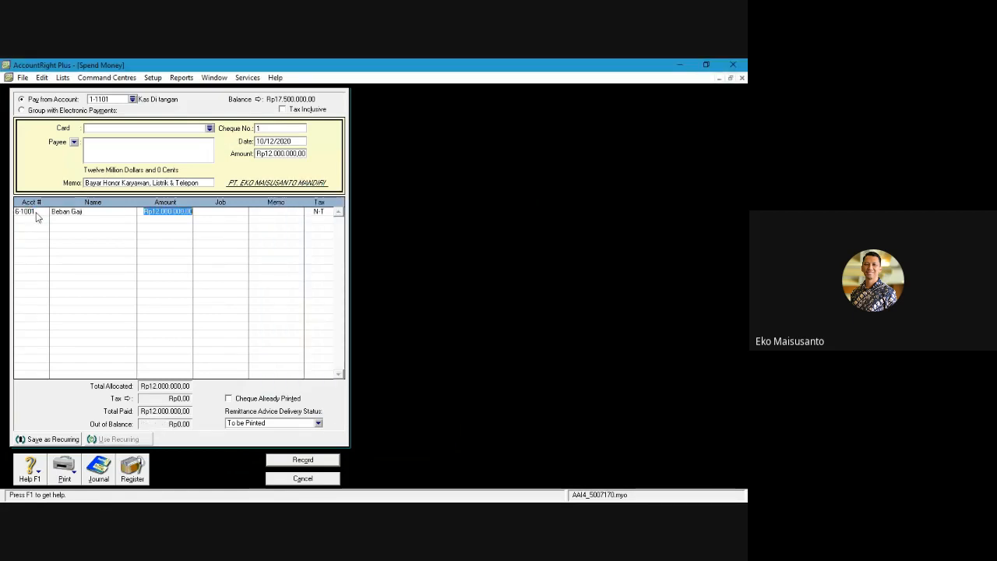
text(10000000)
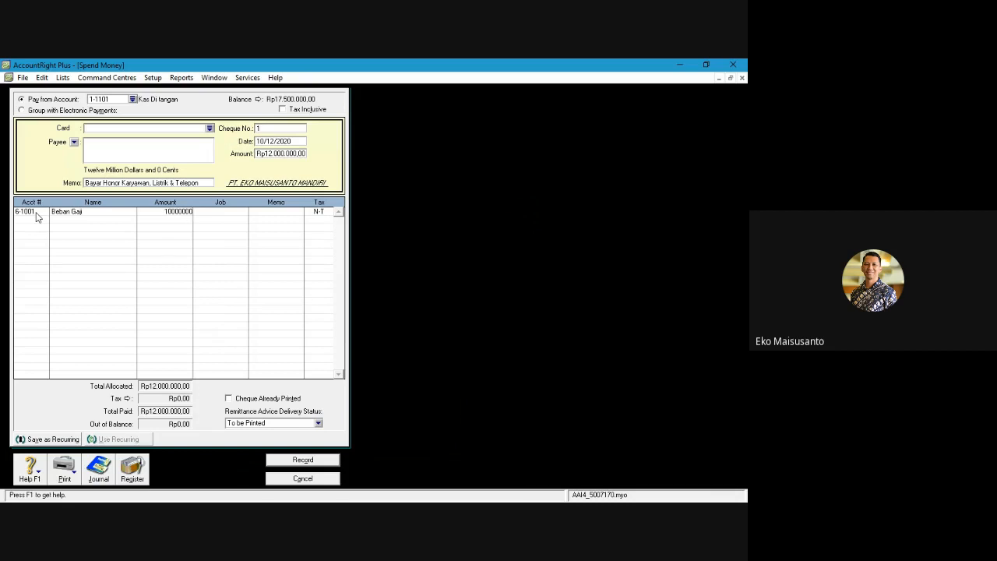
Allocate -Rp500.000 to the Utang PPh Pasal 21/26 account on the second line
click(39, 220)
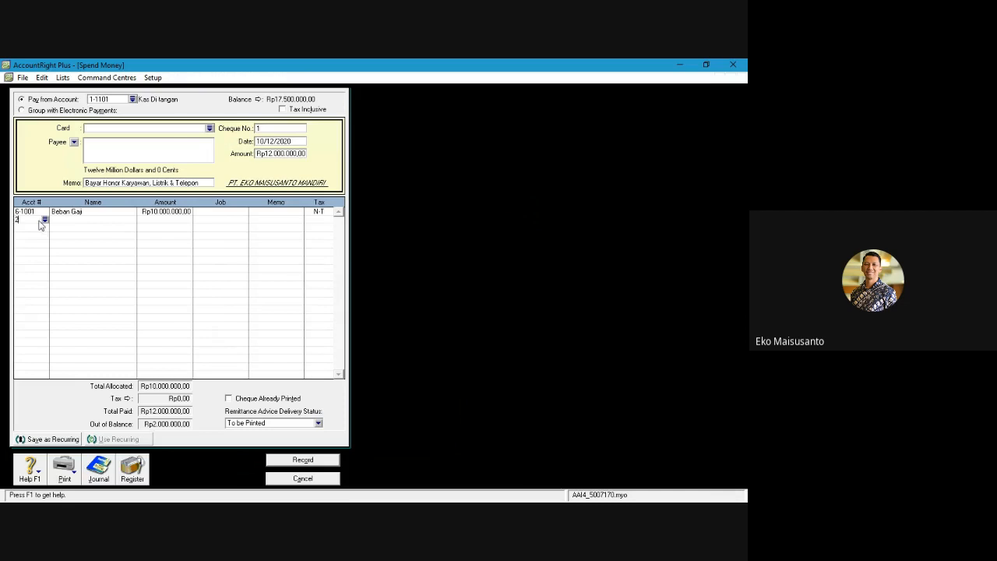
text(2)
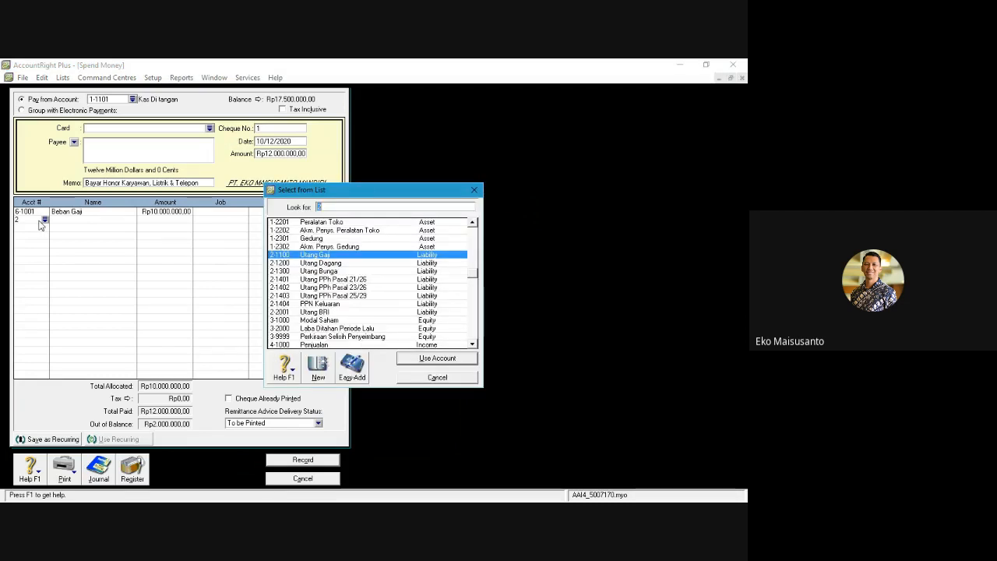
text(2-1401)
key(Return)
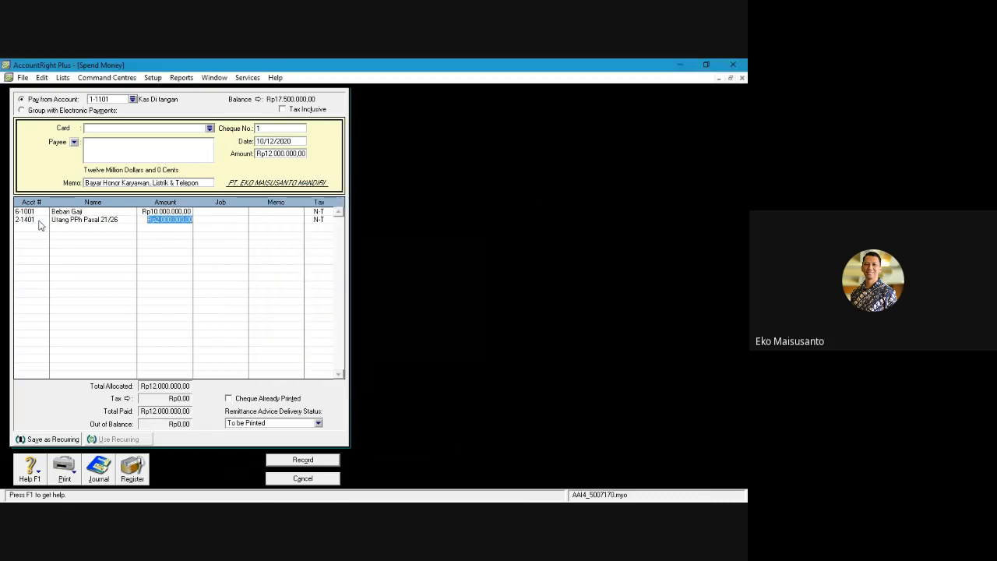
key(BackSpace)
text(-5)
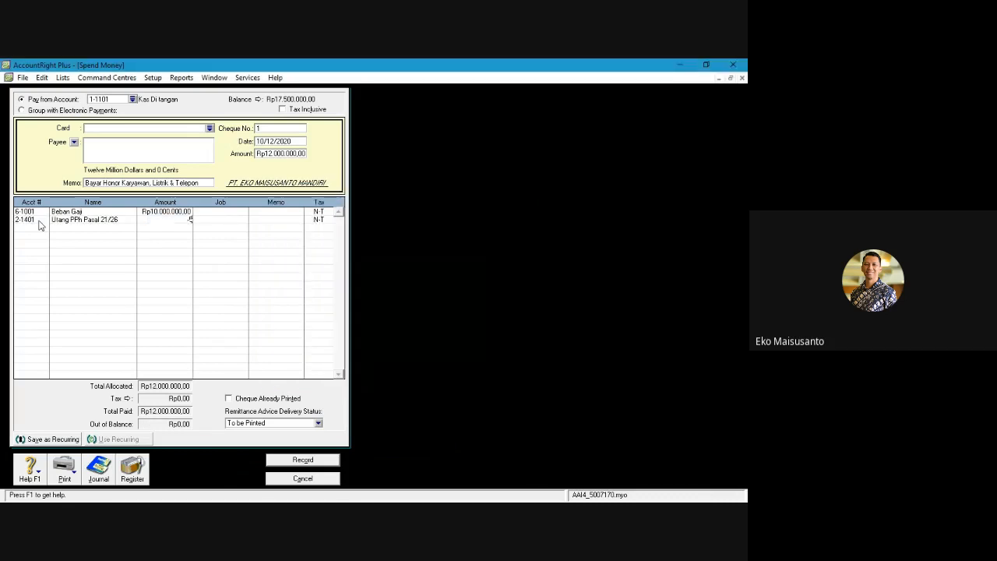
text(00000)
Allocate Rp2.500.000 to the Beban Listrik & Telepon account on the third line and record the cash payment, closing the form
click(43, 227)
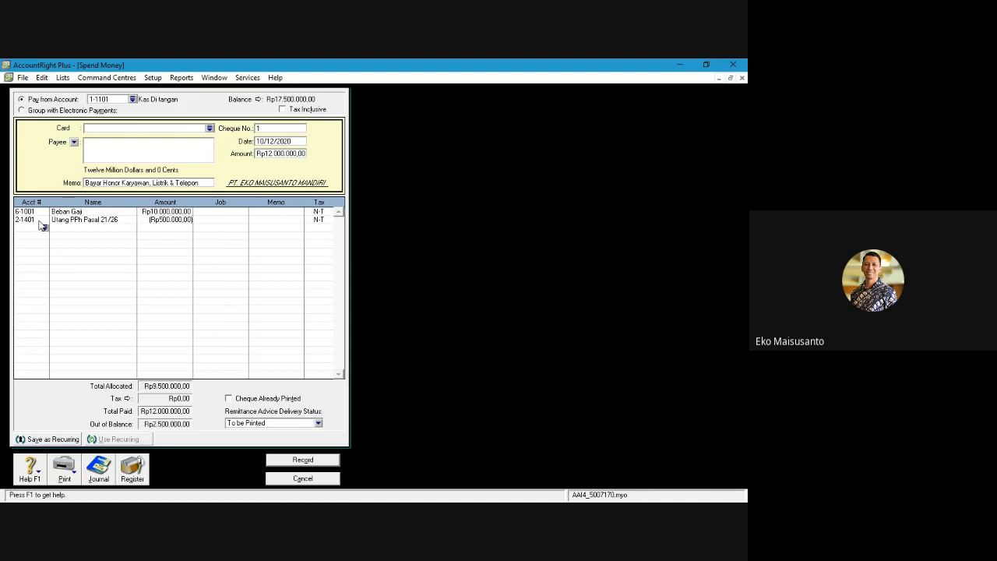
text(6)
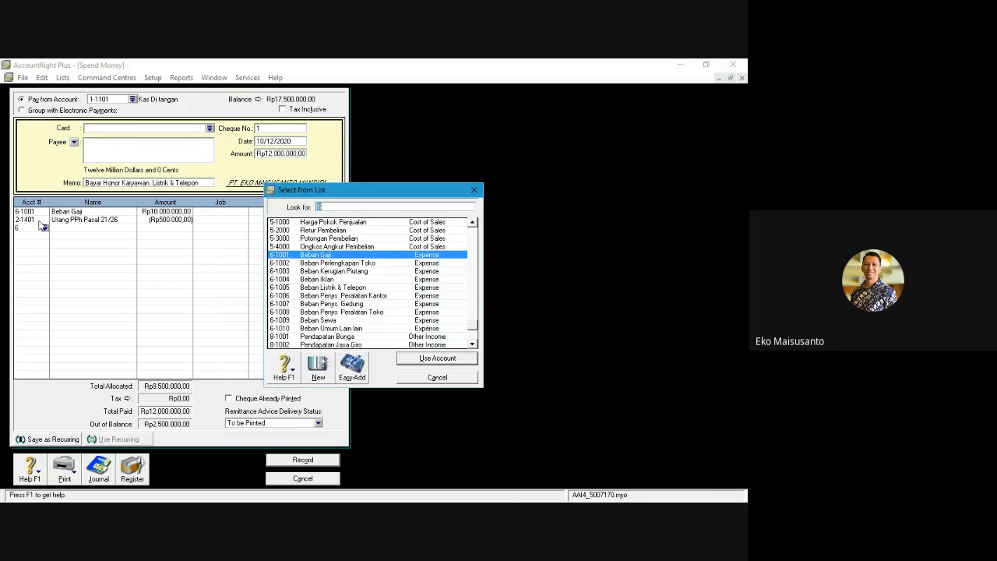
text(6-1005)
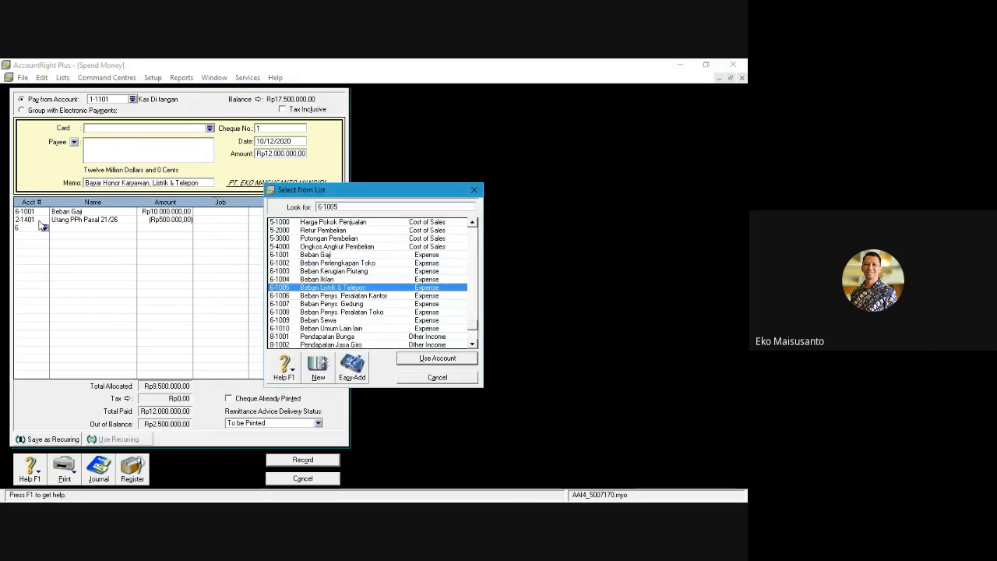
key(Return)
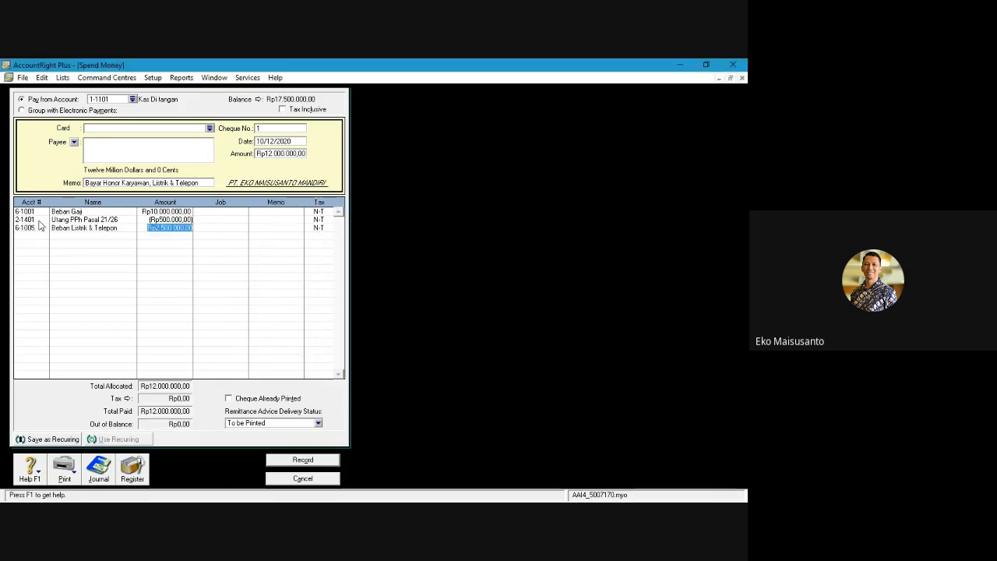
key(Return)
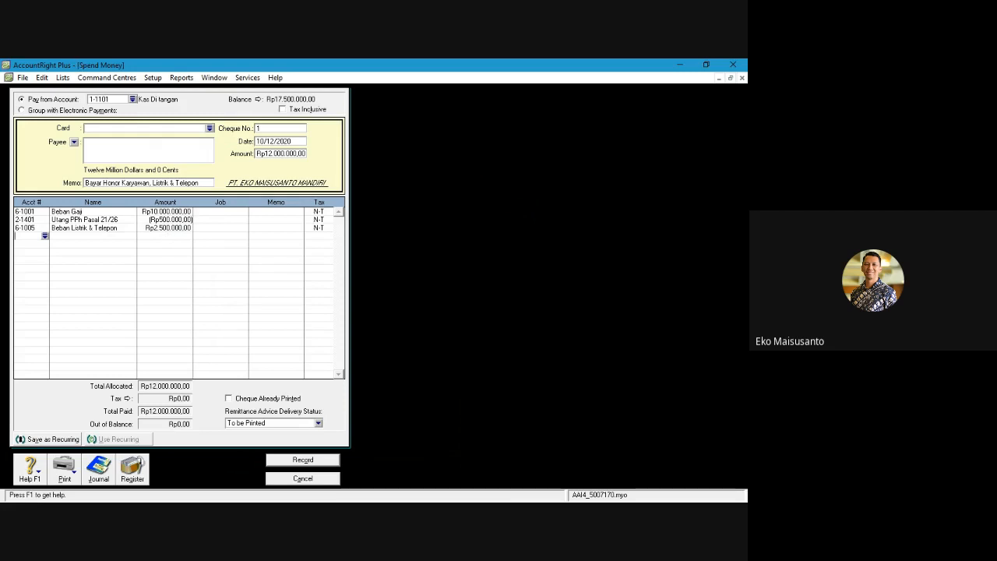
click(310, 462)
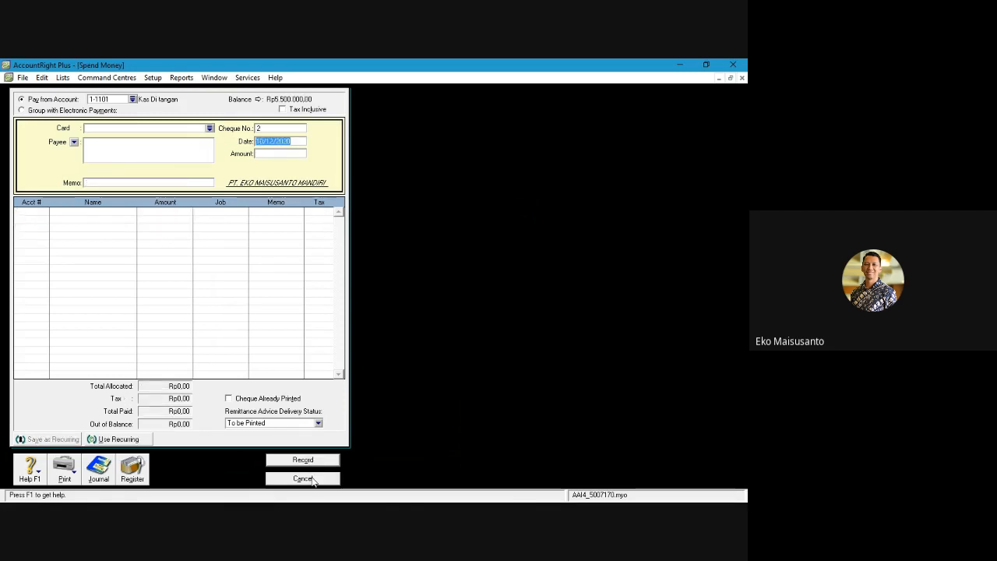
click(312, 479)
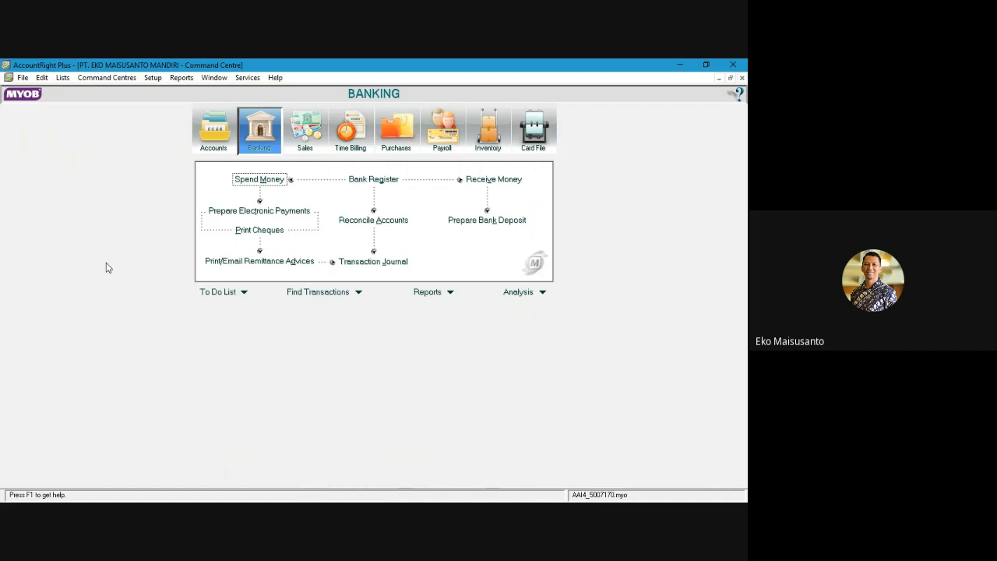
Start a new Spend Money transaction paid from the Bank BRI account
click(259, 180)
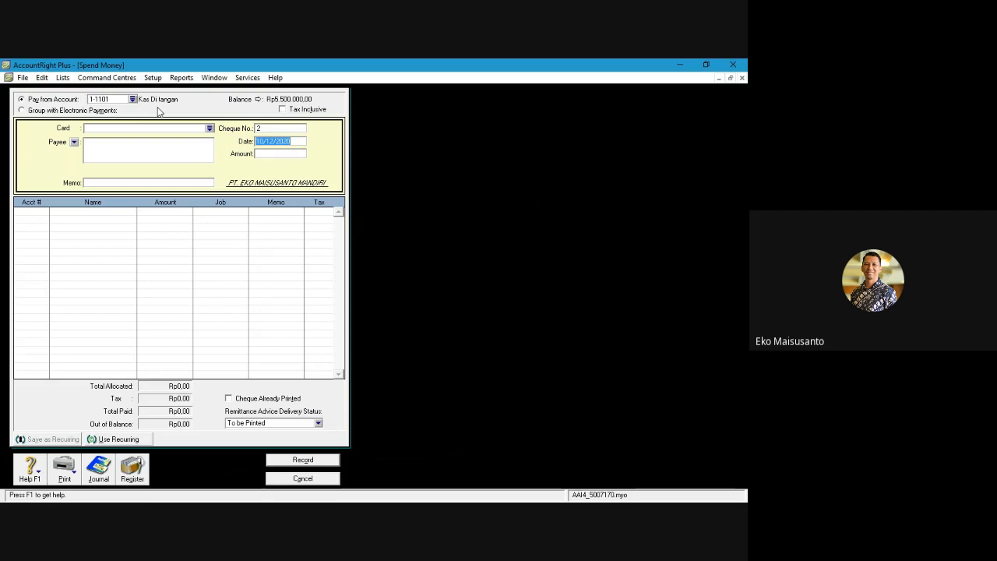
click(133, 99)
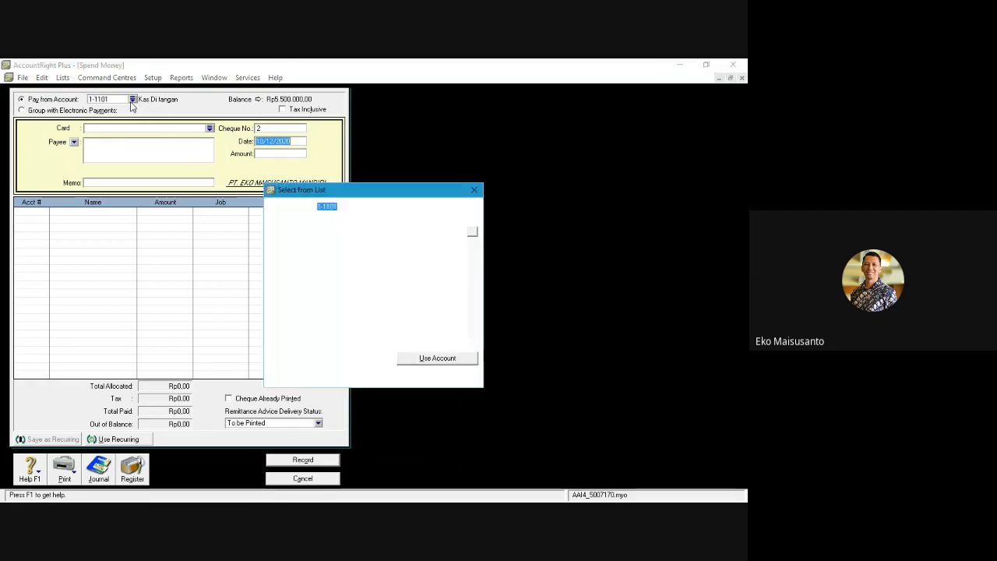
key(Down)
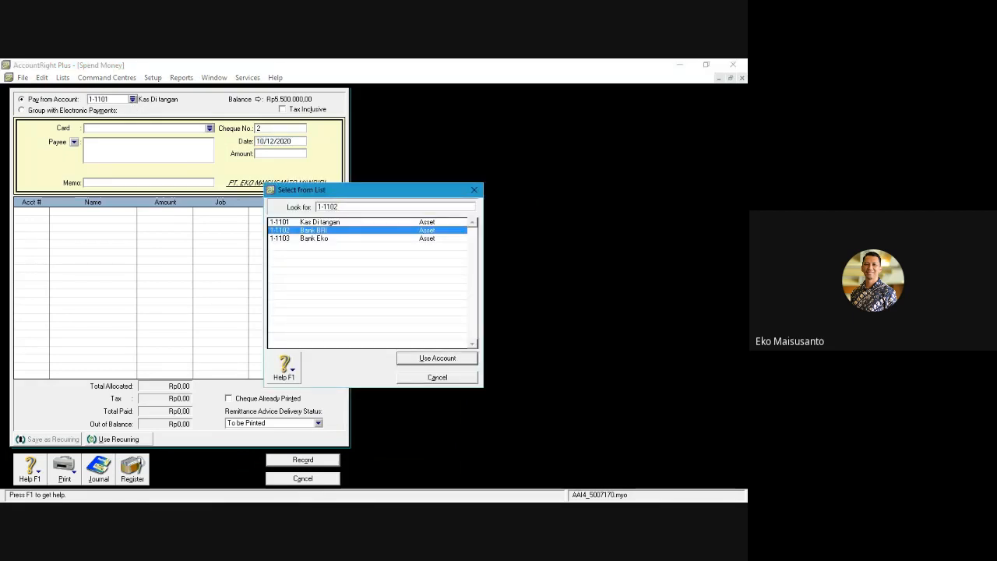
click(403, 359)
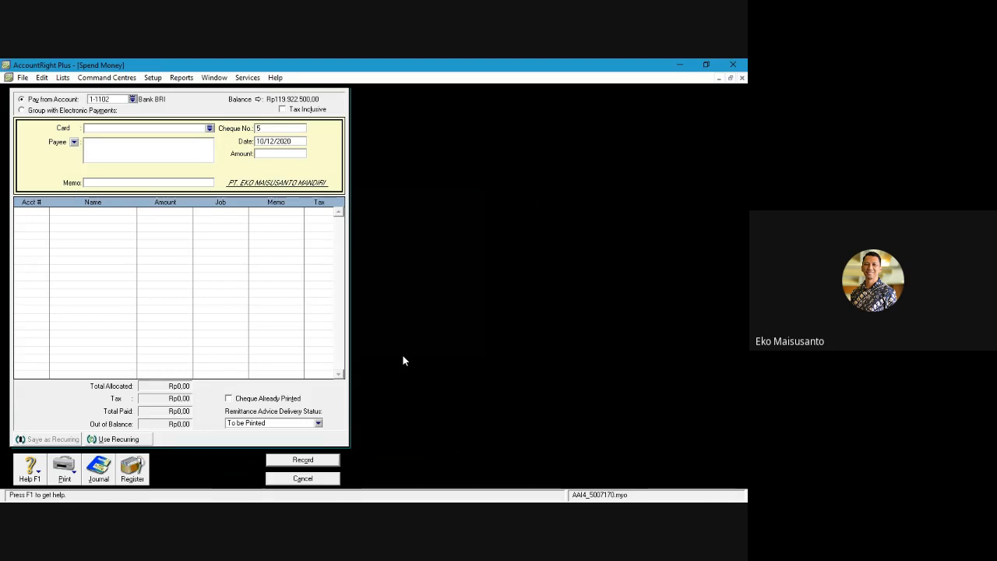
Set the payment amount to Rp13.000.000 and enter the memo "Bayar PPN KB, PPh Ps. 21, & PPh Ps. 25"
click(265, 142)
click(263, 155)
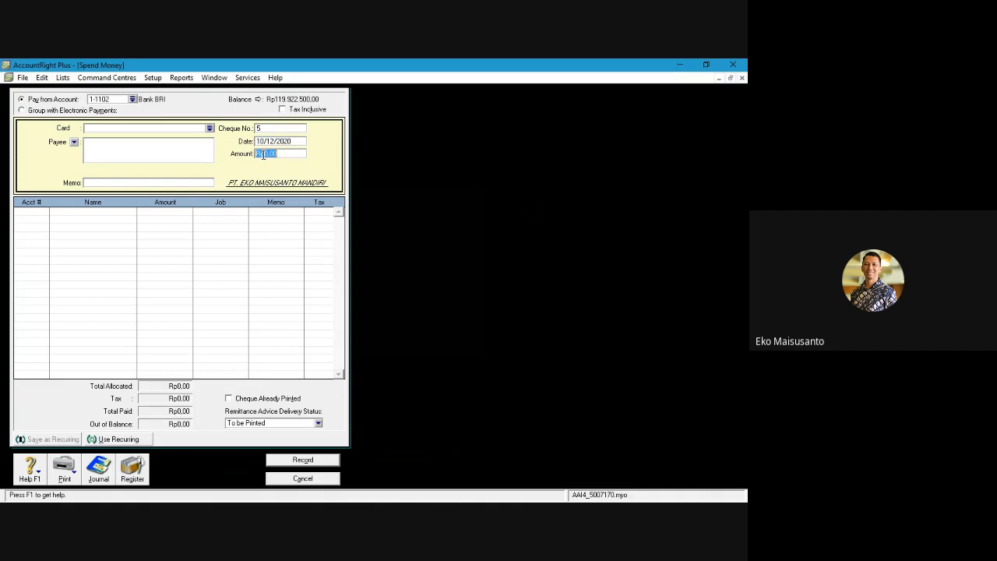
text(13.000.00)
text(0)
key(Tab)
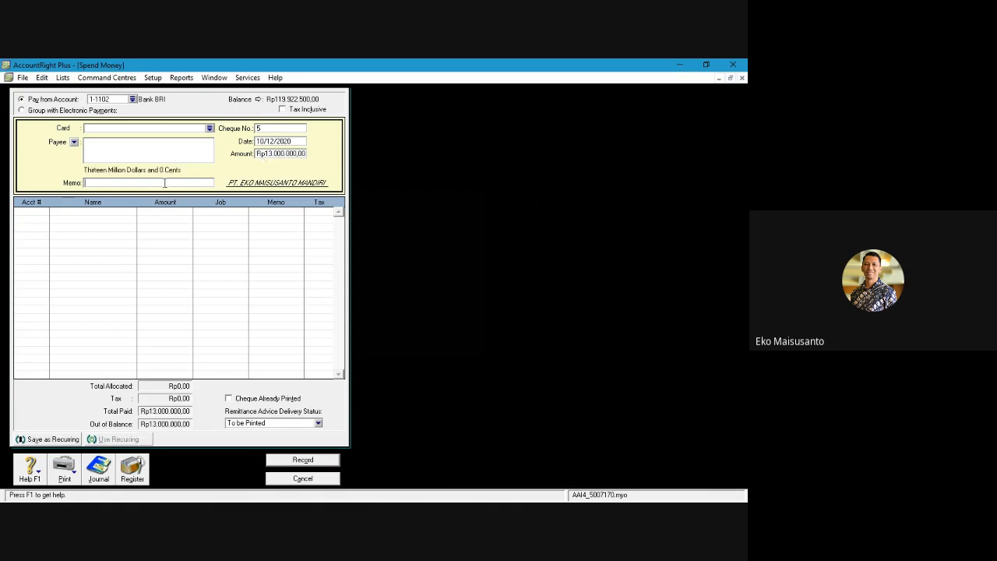
text(Bayar PPN KB, PPh Ps. 21, & PPh Ps. 25)
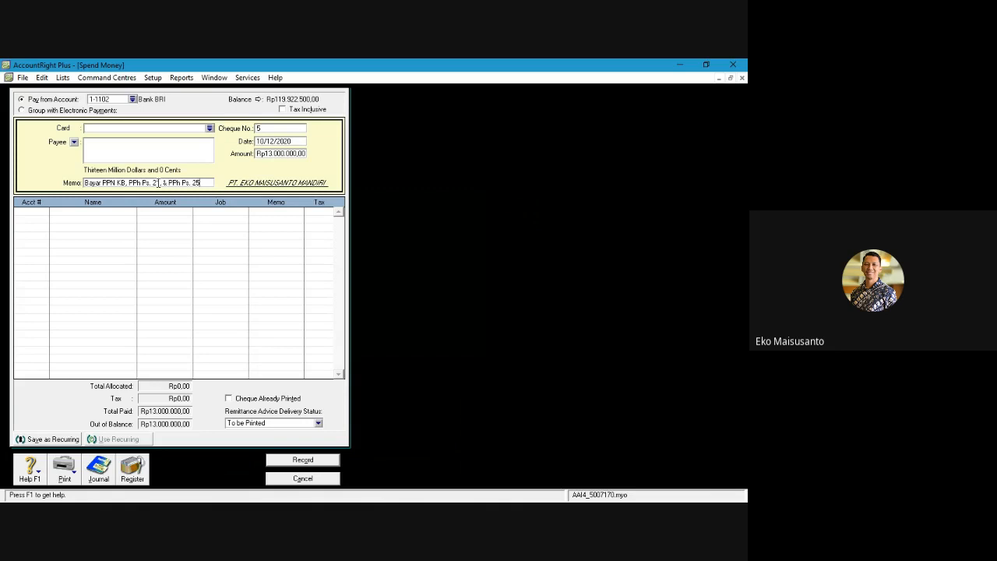
Allocate Rp12.500.000 to the PPN Keluaran account on the first line
click(38, 211)
text(2)
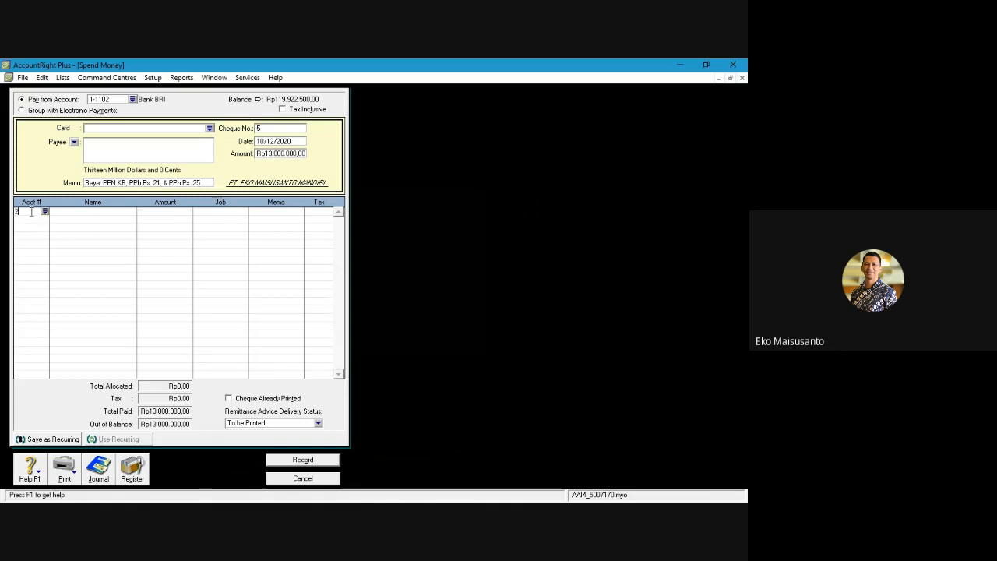
text(-1401)
key(Down)
key(Down)
key(Down)
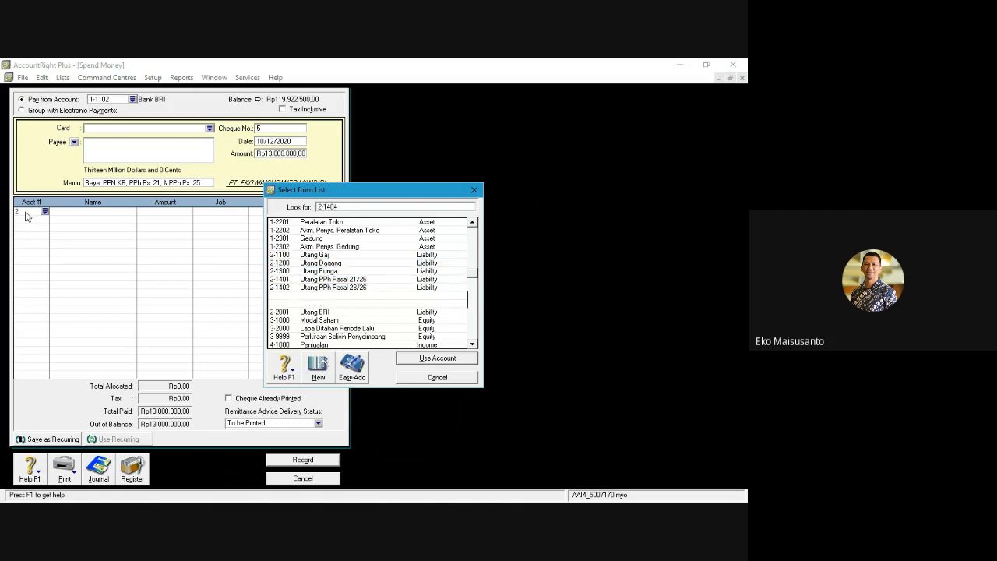
key(Return)
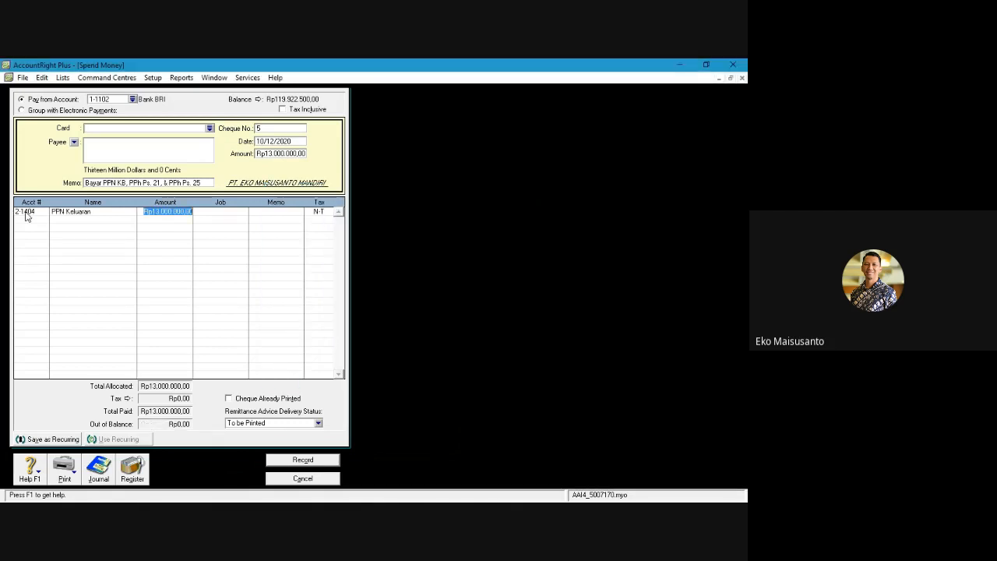
text(1250000)
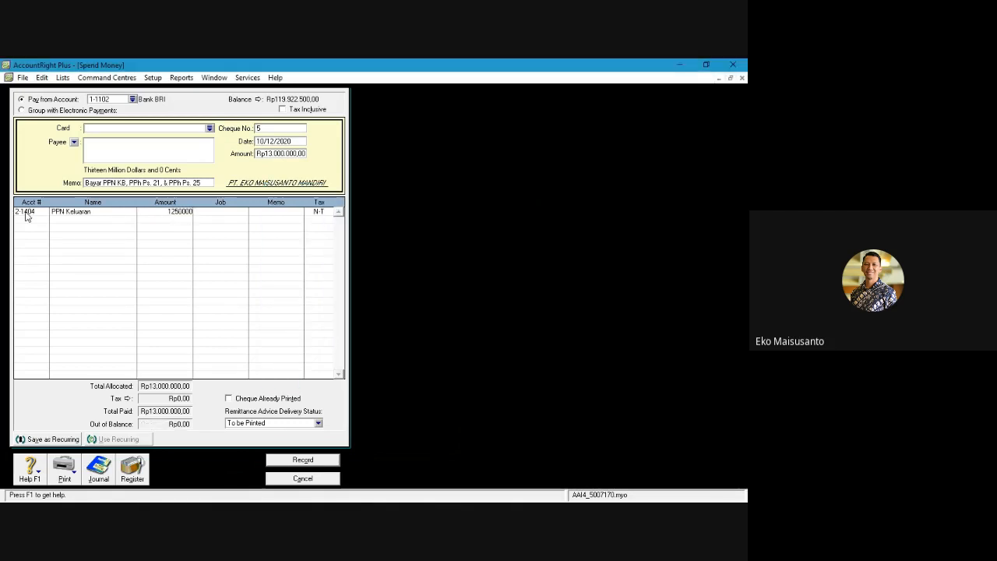
key(Return)
Allocate -Rp5.000.000 to the PPN Masukan account on the second line
text(1)
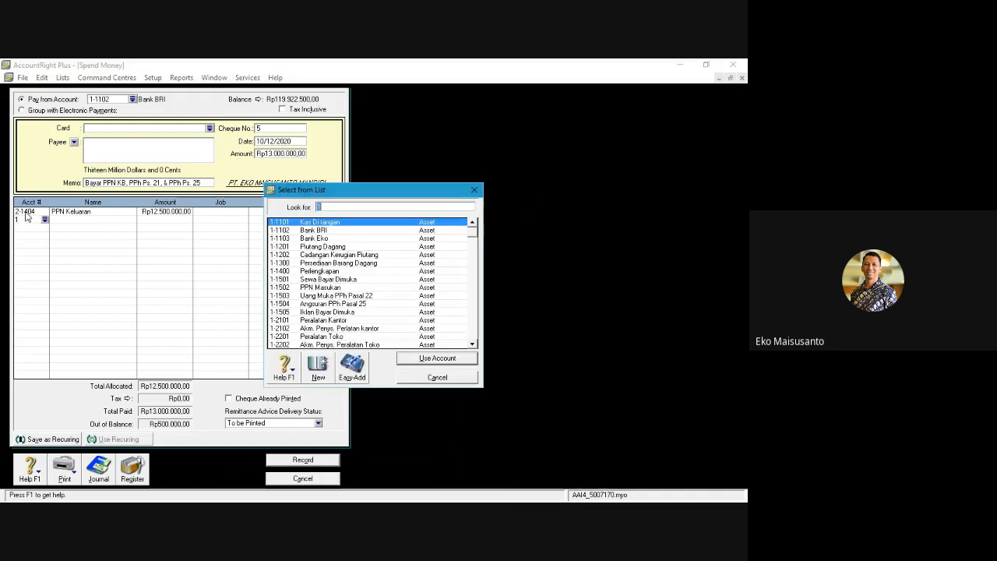
key(Down)
key(Down)
key(Down)
key(Down)
key(Down)
key(Down)
key(Down)
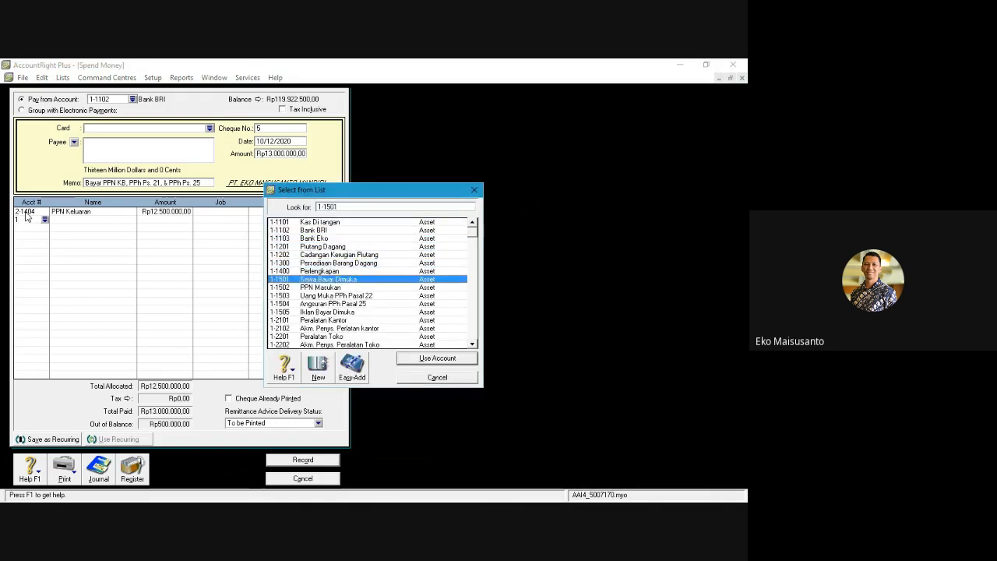
key(Down)
key(Return)
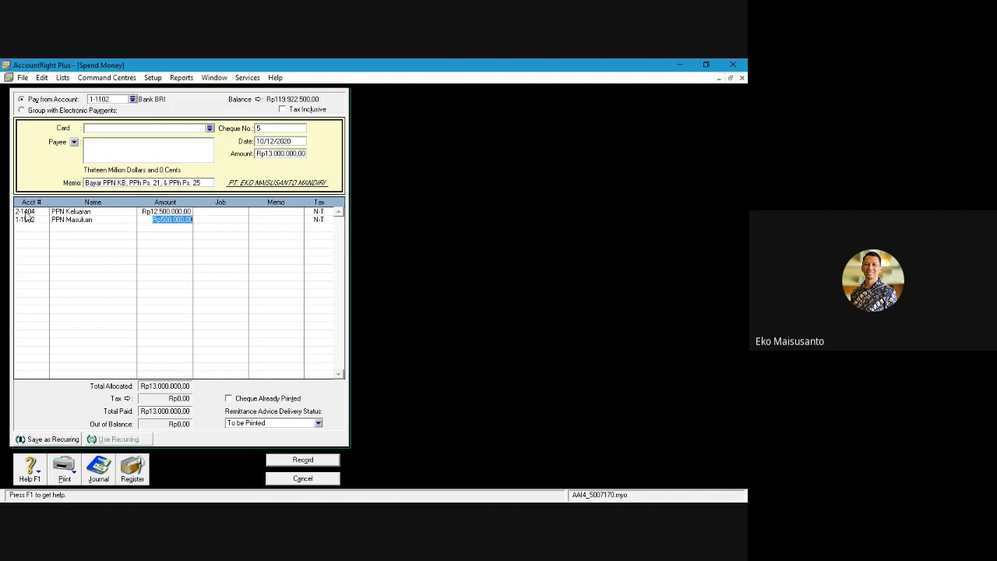
text(-500000)
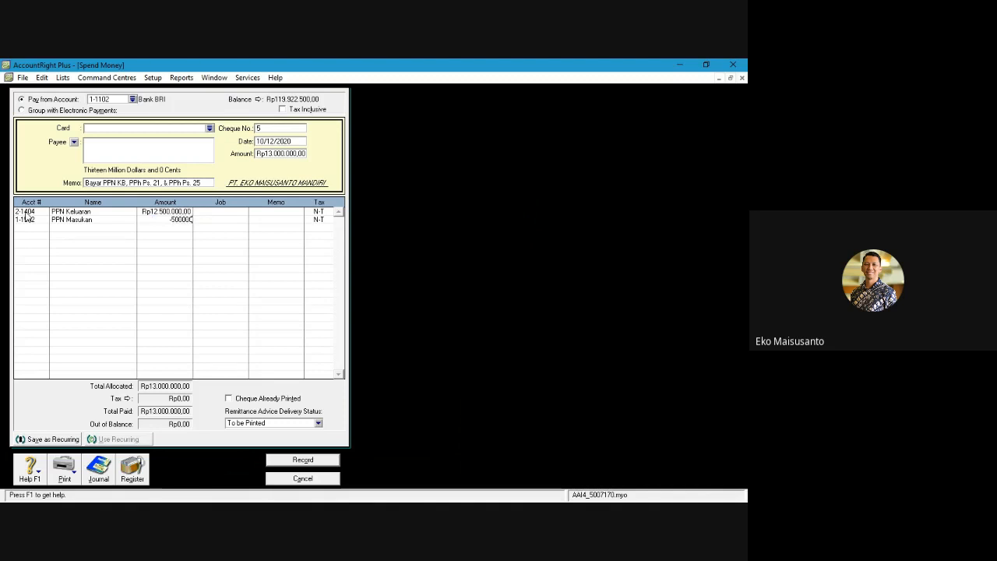
key(Return)
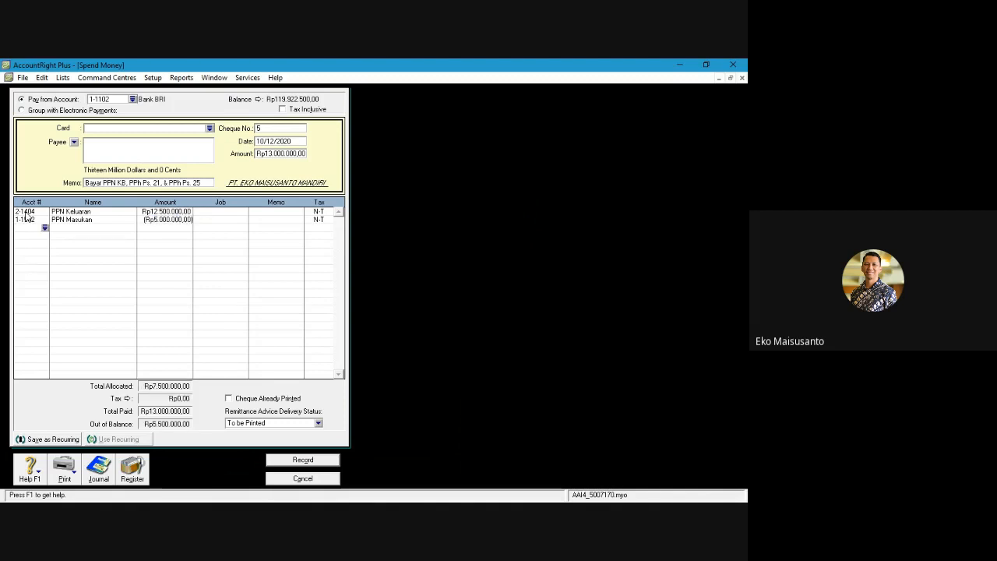
Allocate Rp3.500.000 to the Utang PPh Pasal 21/26 account on the third line
text(2)
key(Return)
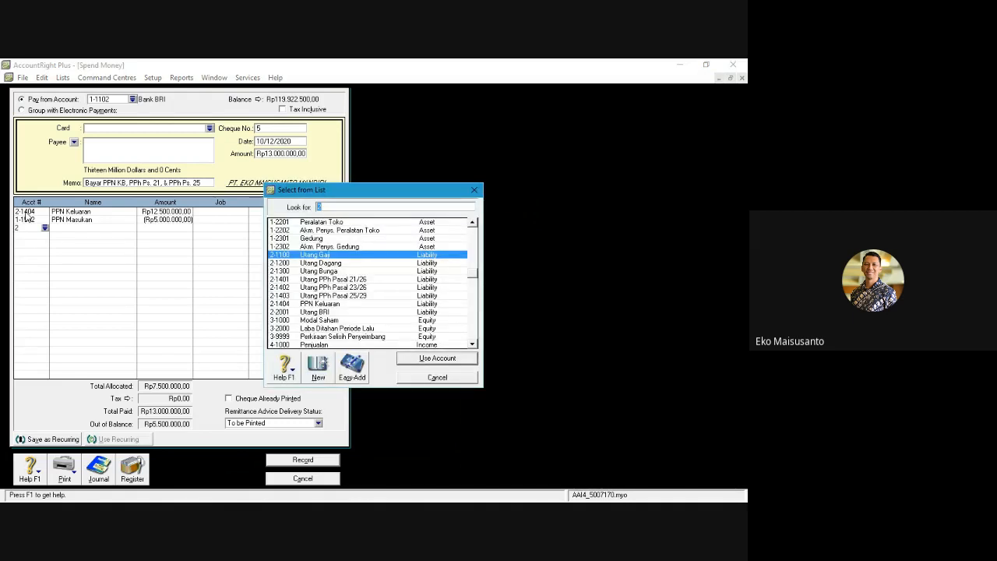
text(2-1401)
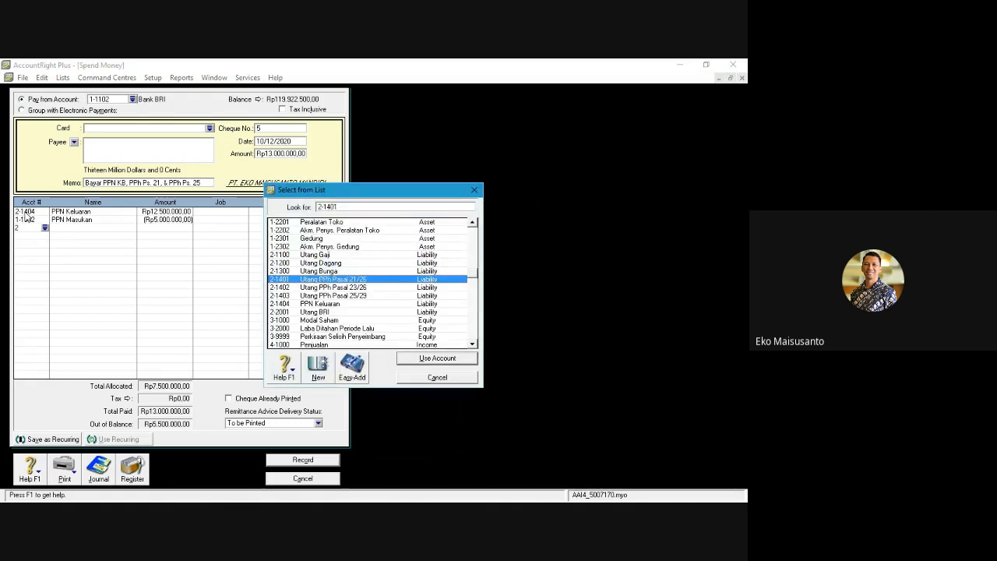
key(Return)
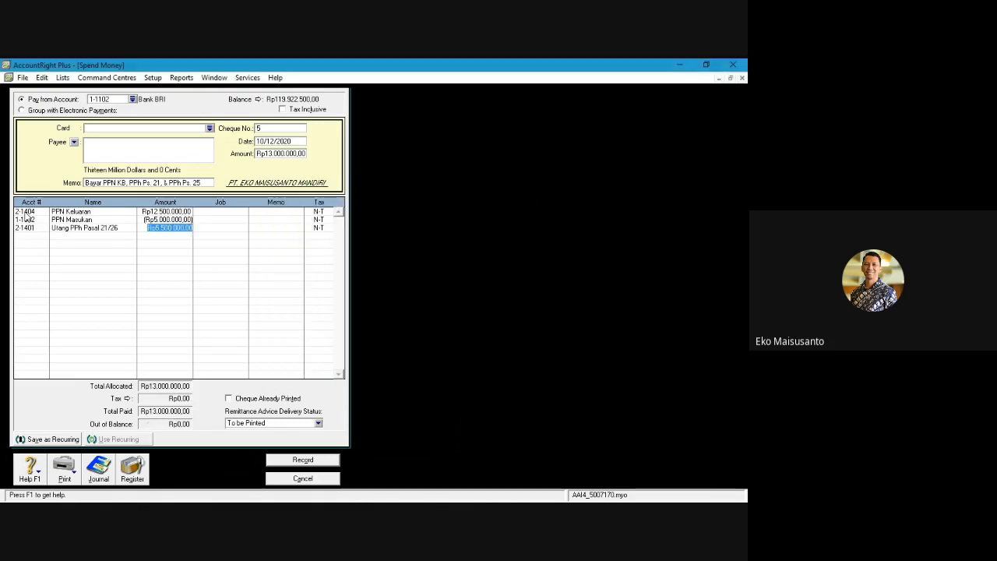
text(3.500.)
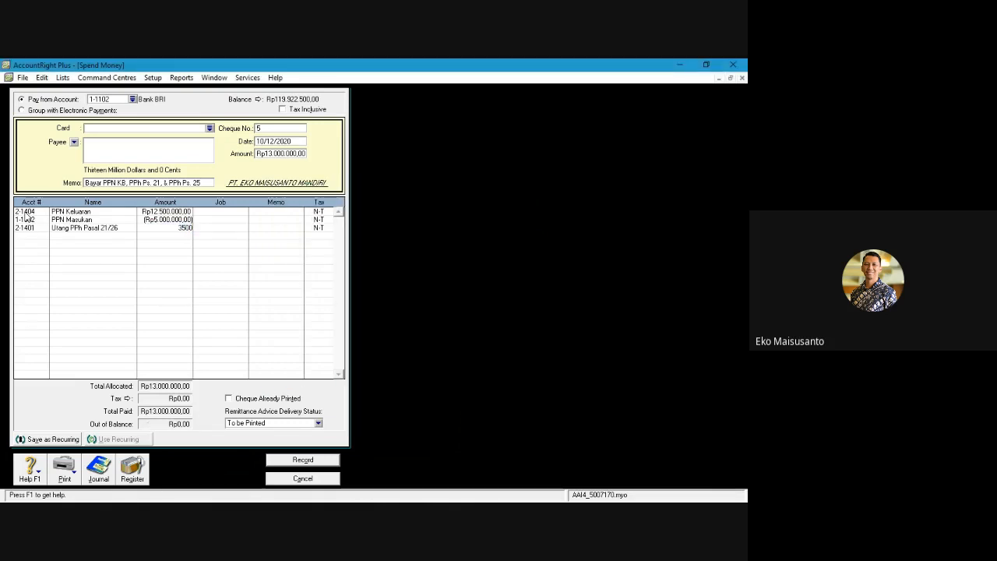
text(000,00)
key(Return)
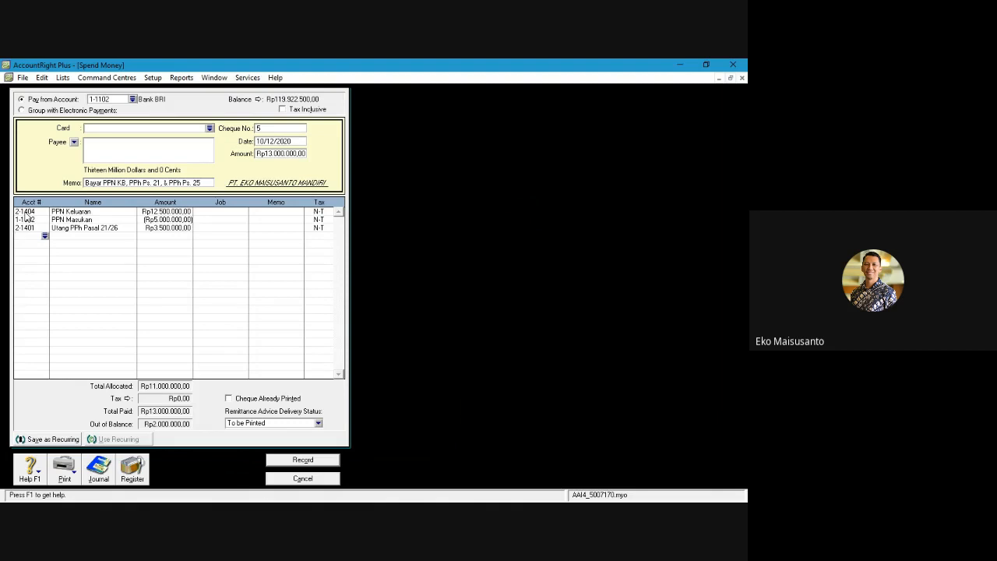
Allocate the remaining Rp2.000.000 to the Utang PPh Pasal 25/29 account on the fourth line
text(2-1401)
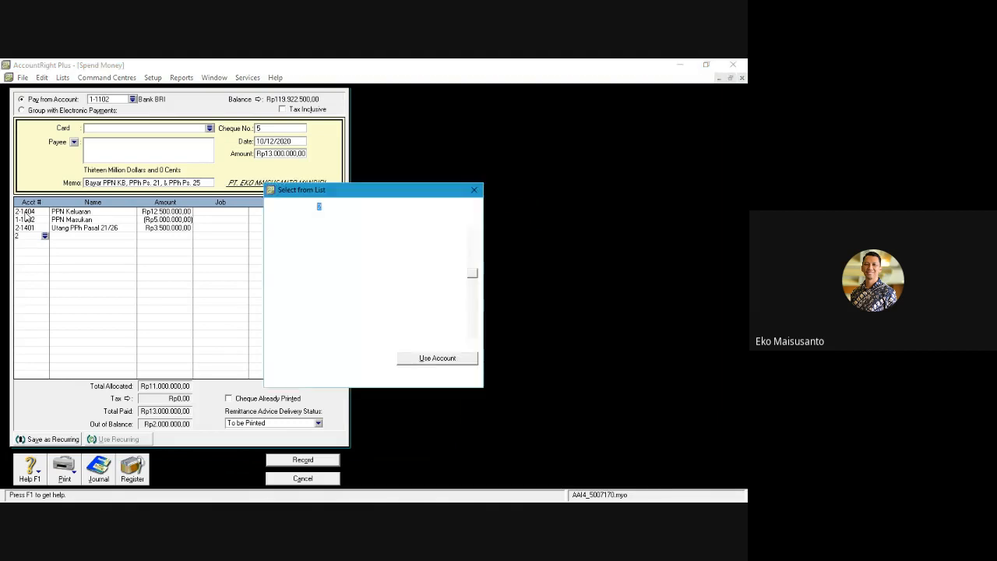
key(Down)
key(Down)
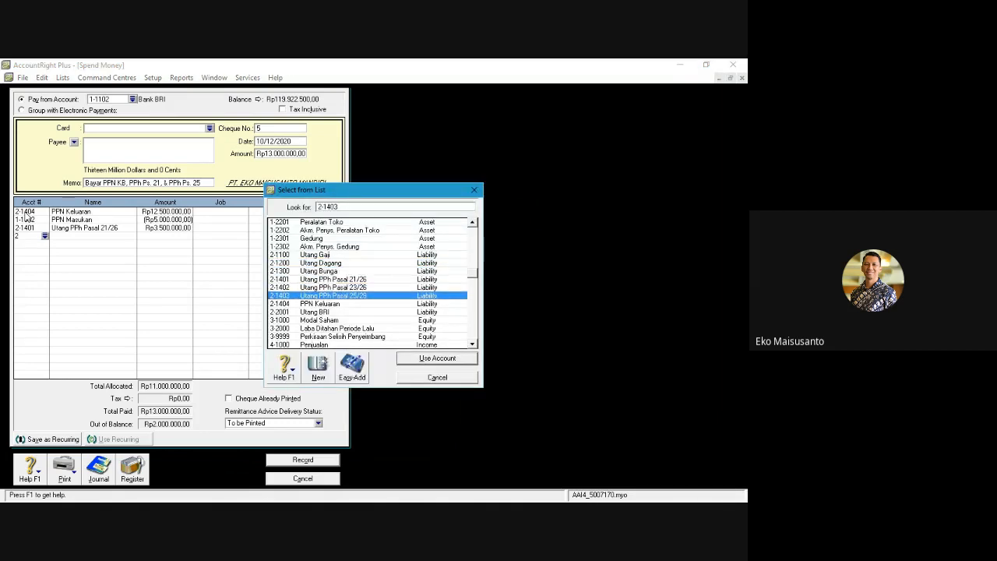
key(Return)
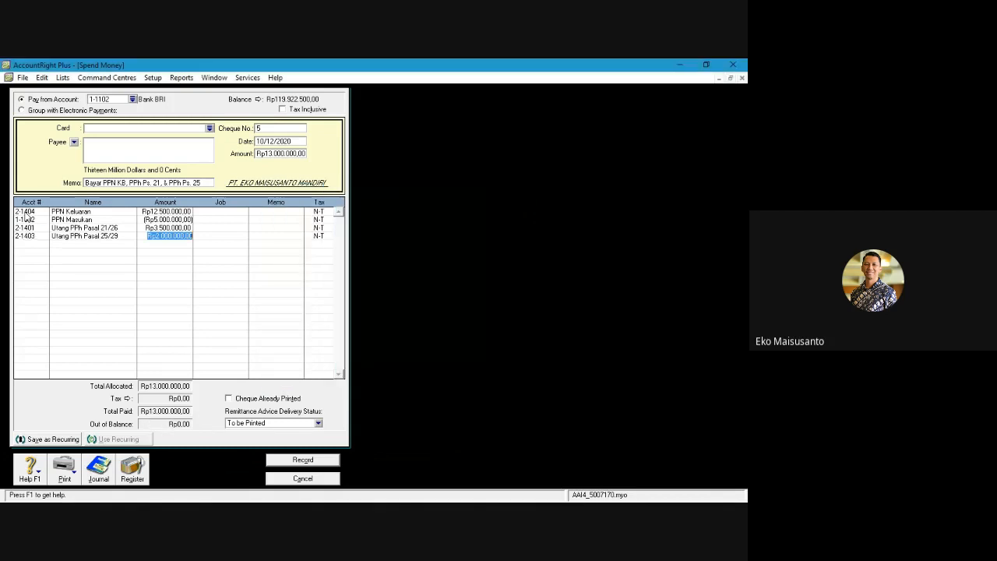
Record the completed tax payment from Bank BRI and close the Spend Money form
key(Return)
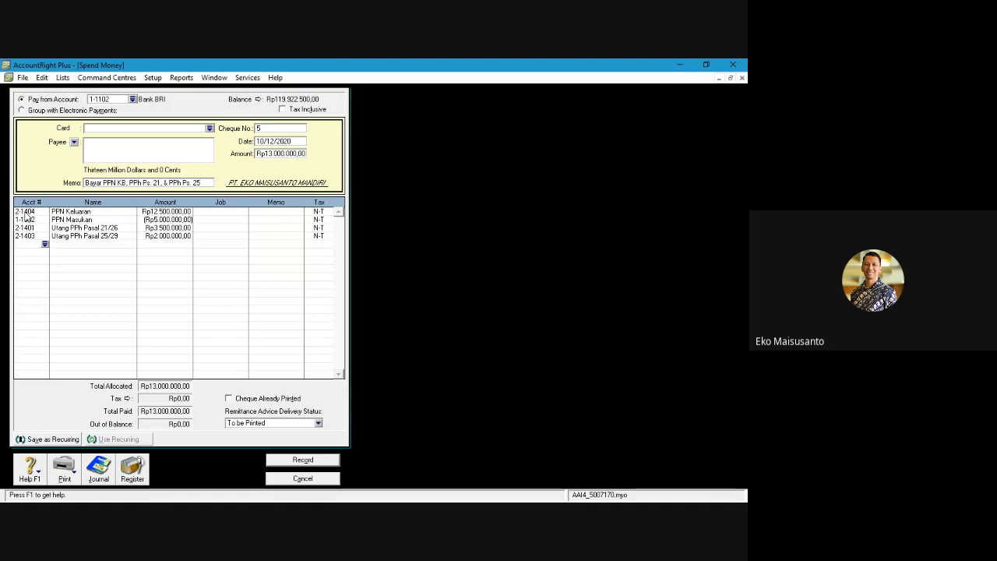
click(323, 462)
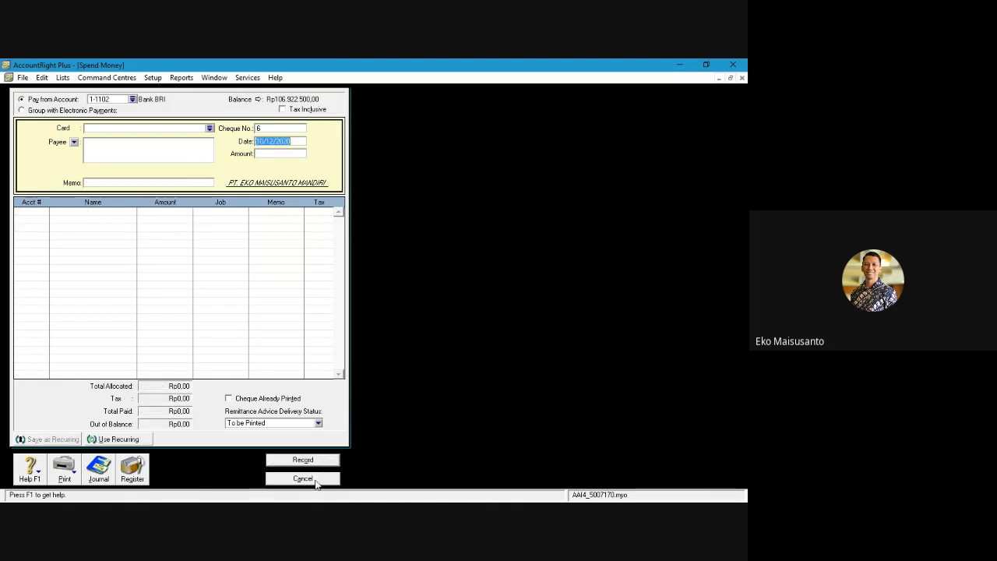
click(316, 479)
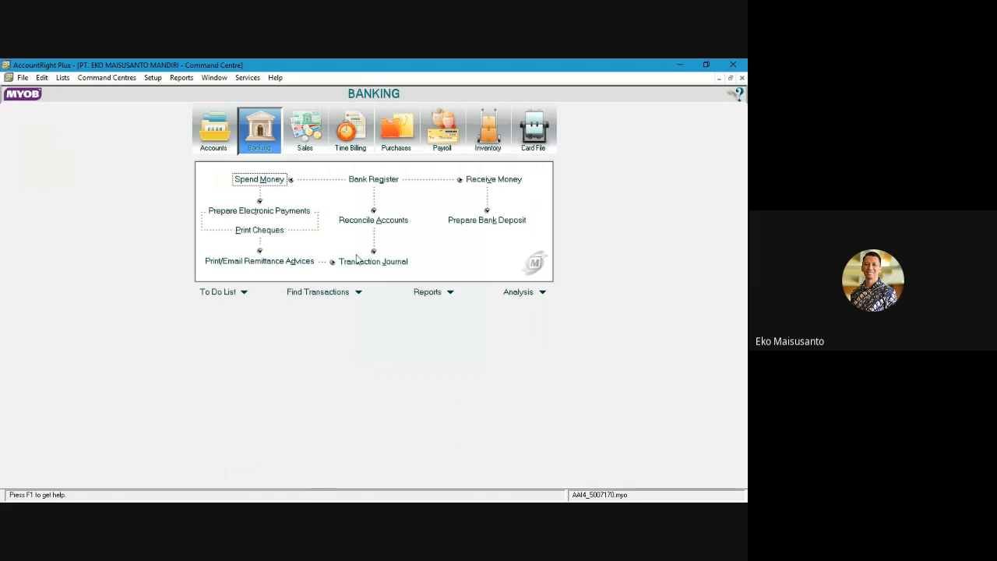
Convert the PT. Limboto purchase order in the purchases register to a bill
click(404, 129)
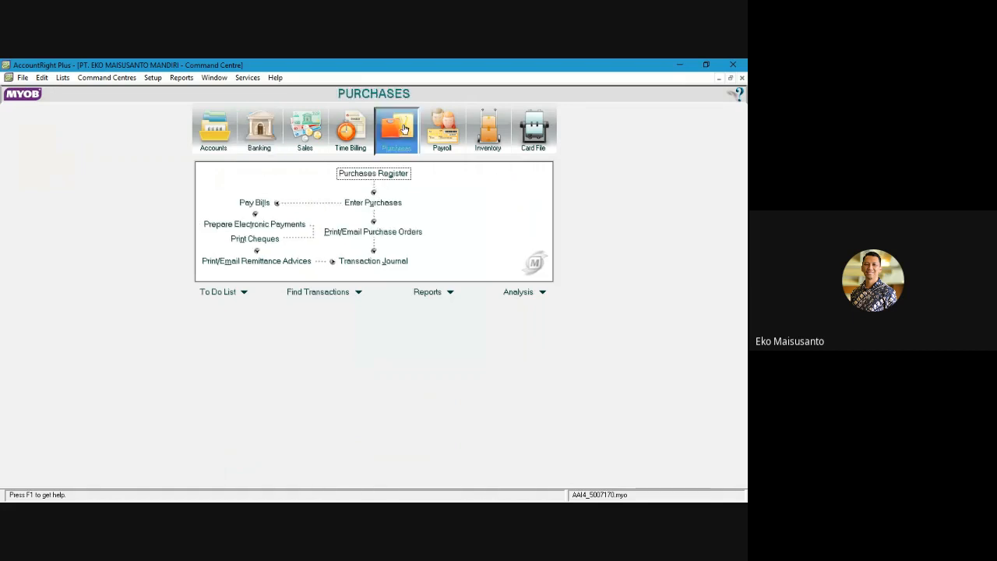
click(391, 173)
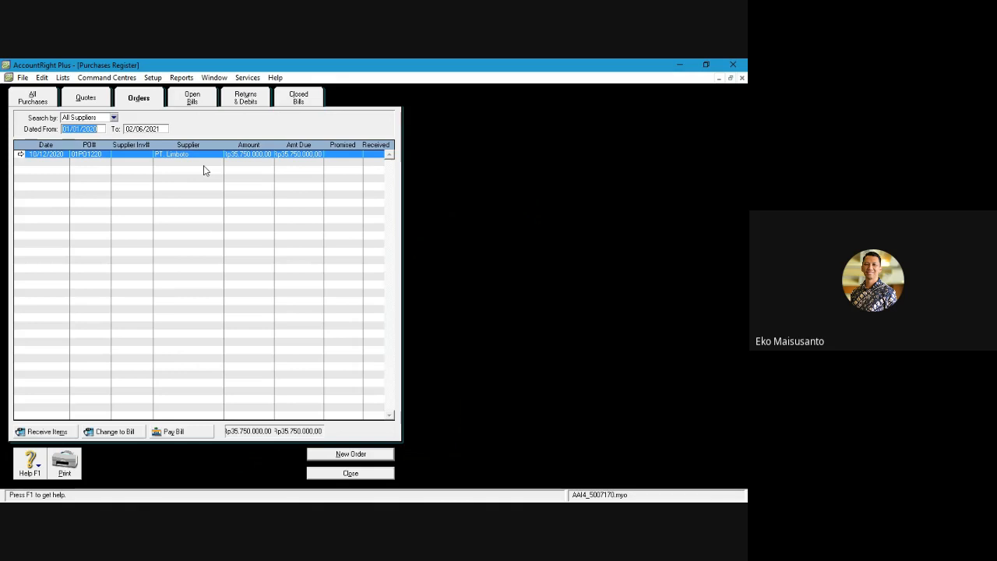
click(113, 432)
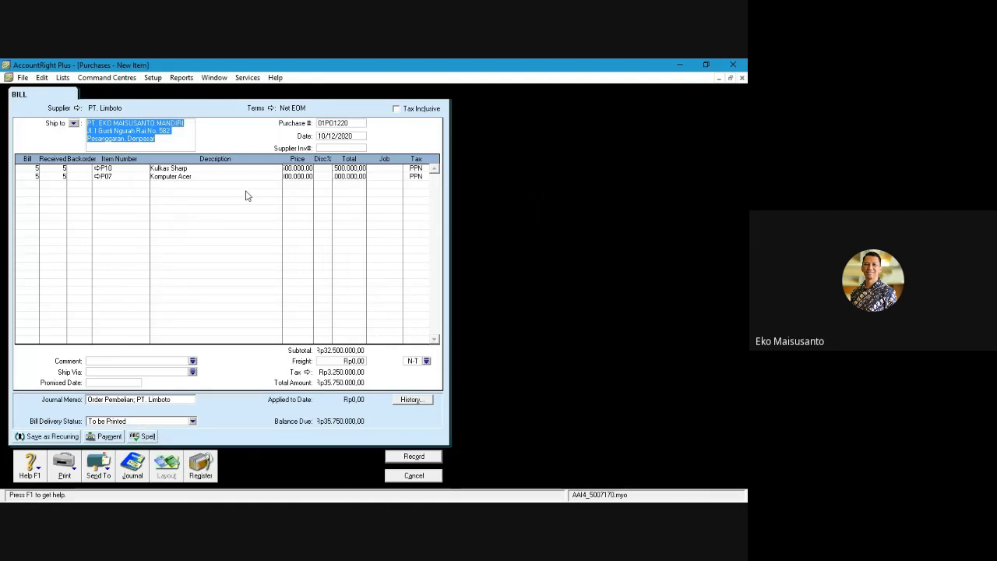
Set the bill's purchase number to 00000005, date to 15/12/2020 and supplier invoice number to 15B1220
click(320, 125)
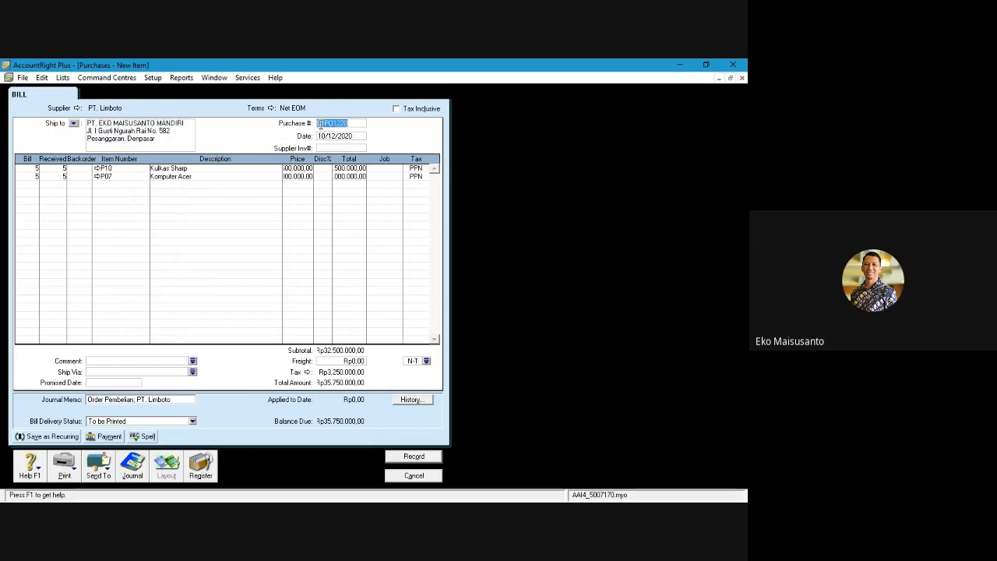
text(000005)
key(Tab)
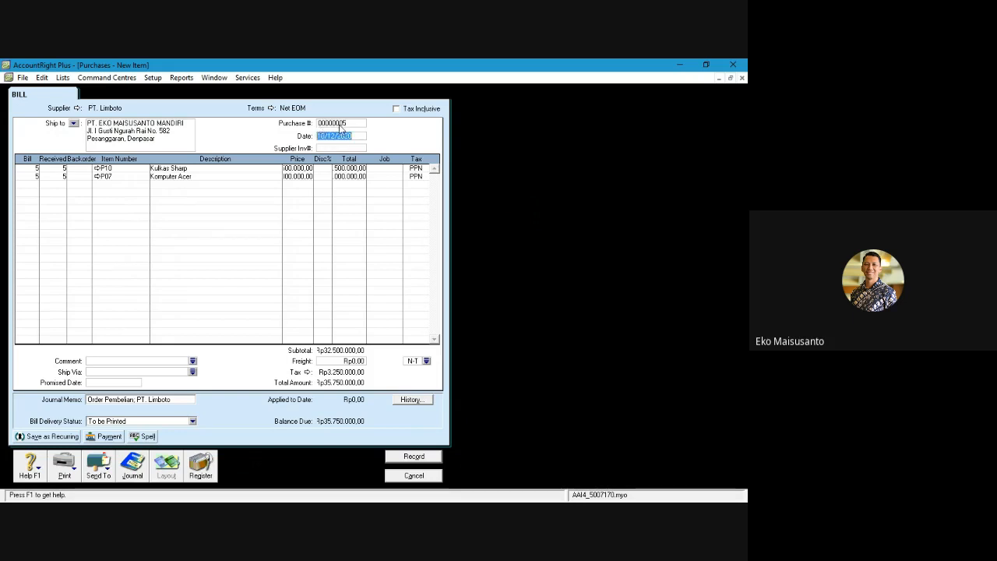
click(323, 136)
double_click(323, 136)
text(15)
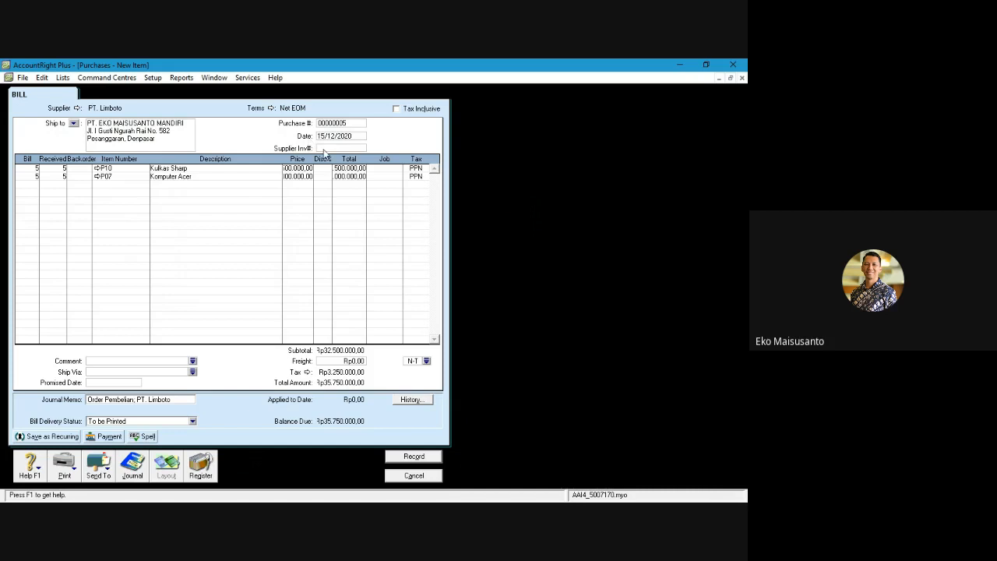
click(336, 148)
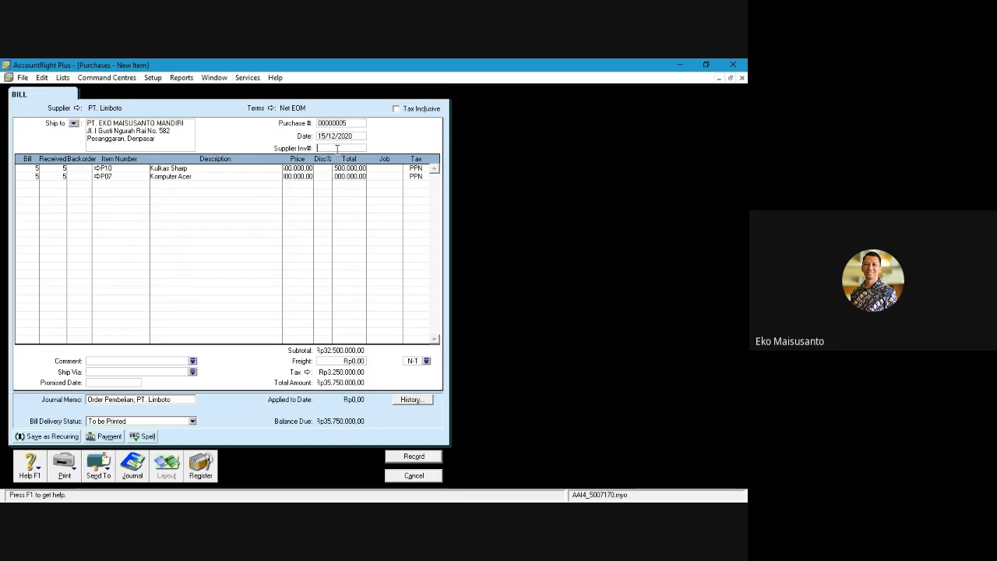
text(15B)
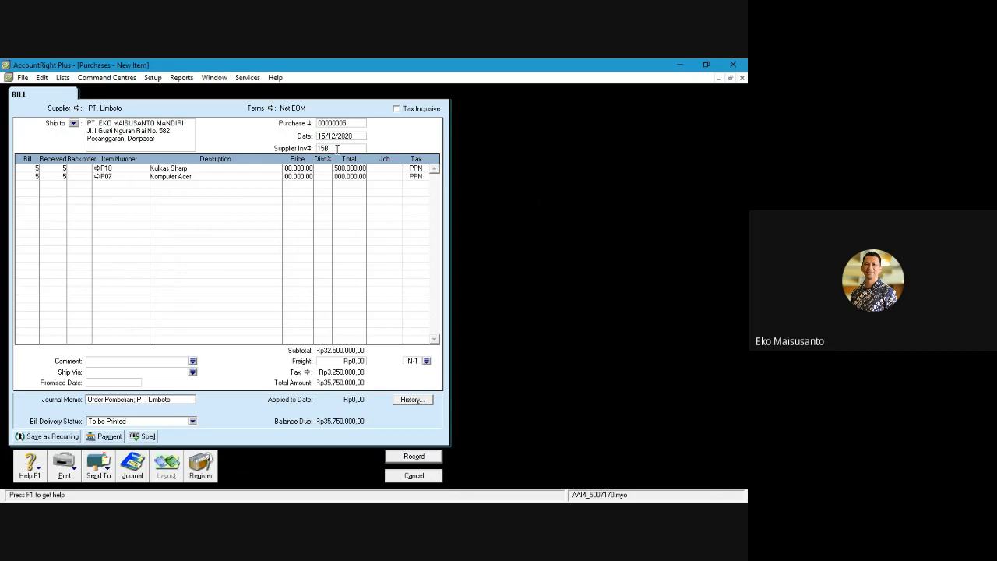
text(1270)
Set the PT. Limboto bill's shipping method to FOB Shipping Point
click(192, 372)
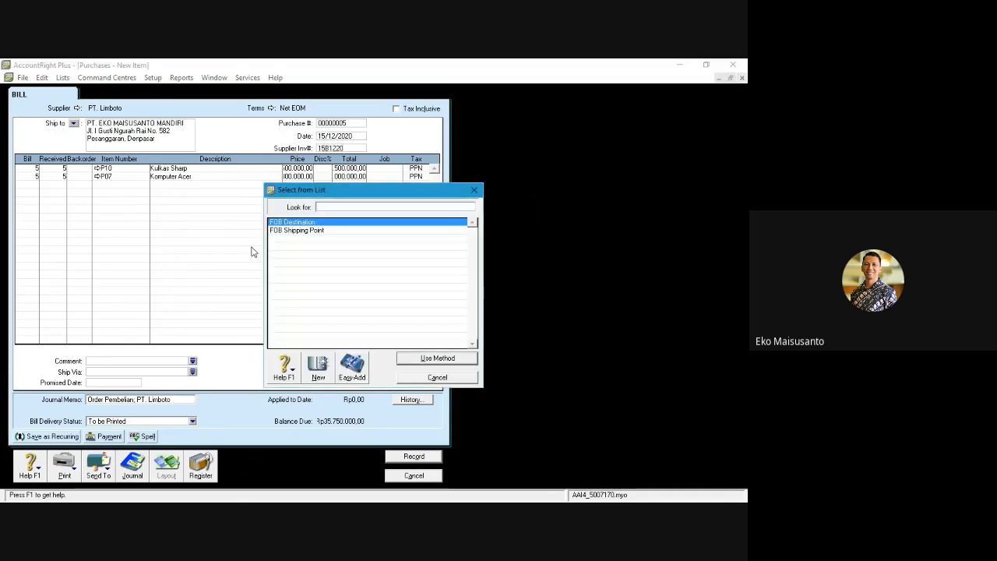
click(297, 231)
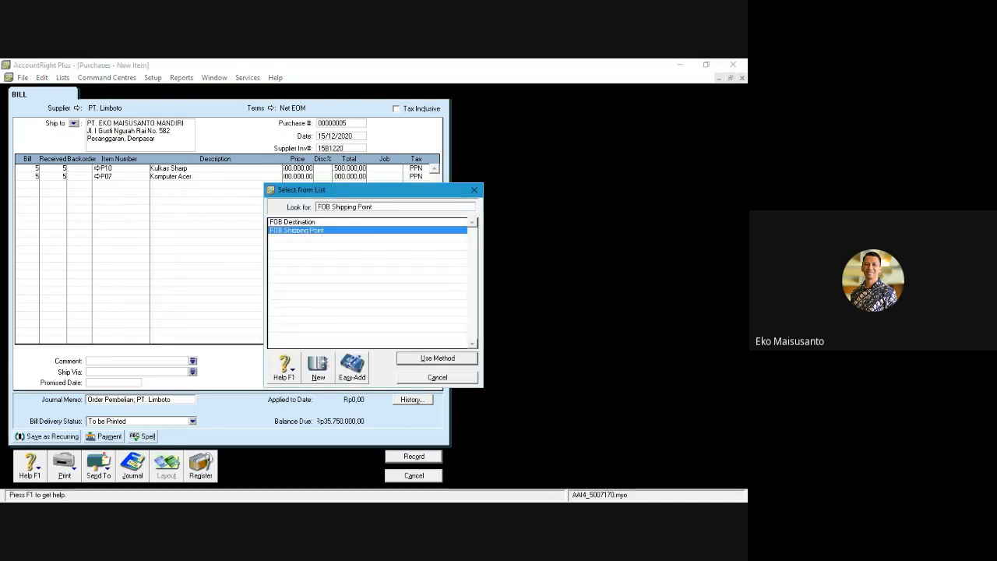
click(417, 360)
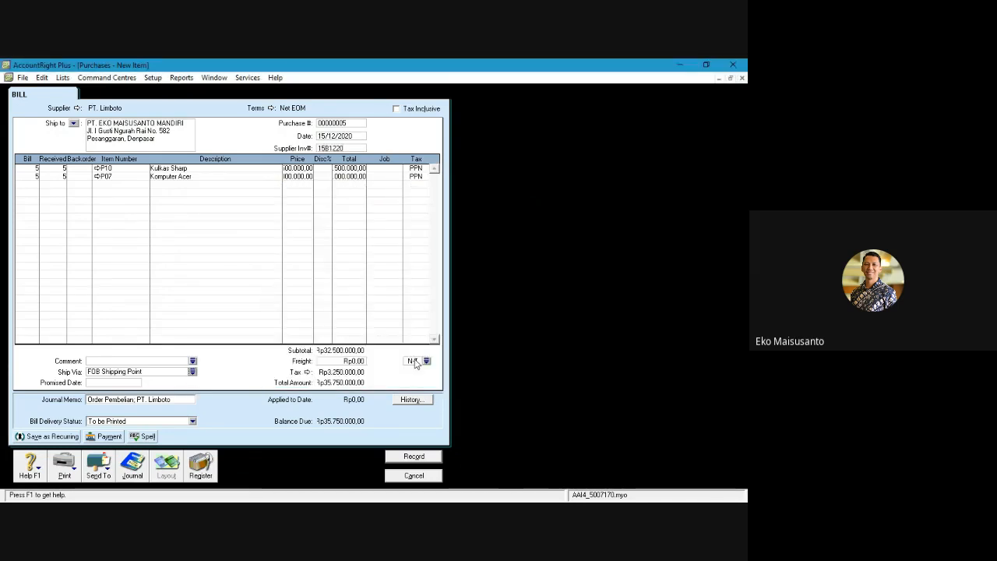
Change the bill's journal memo to "Pembelian Kredit; PT. Limboto"
click(98, 401)
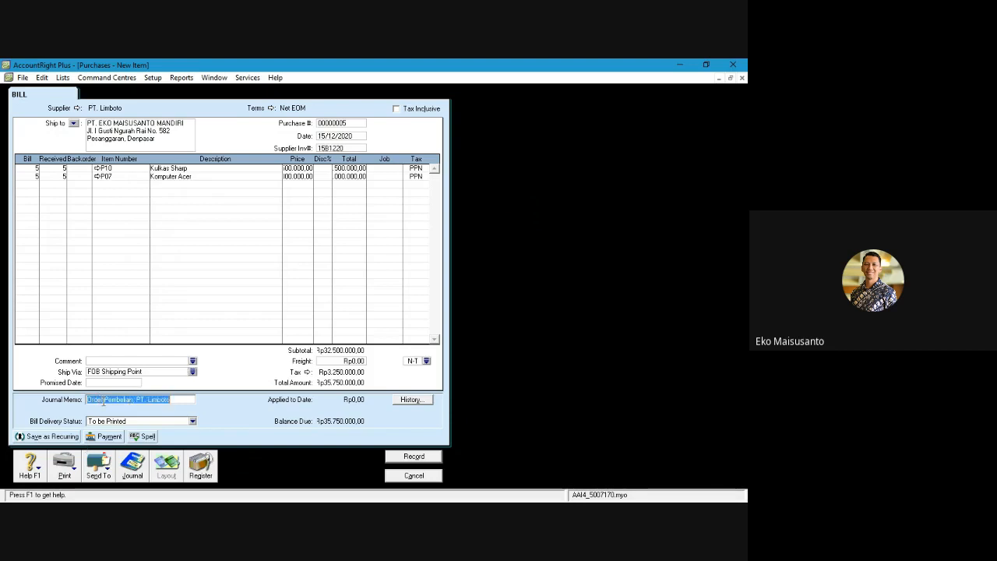
drag(103, 401, 63, 403)
key(BackSpace)
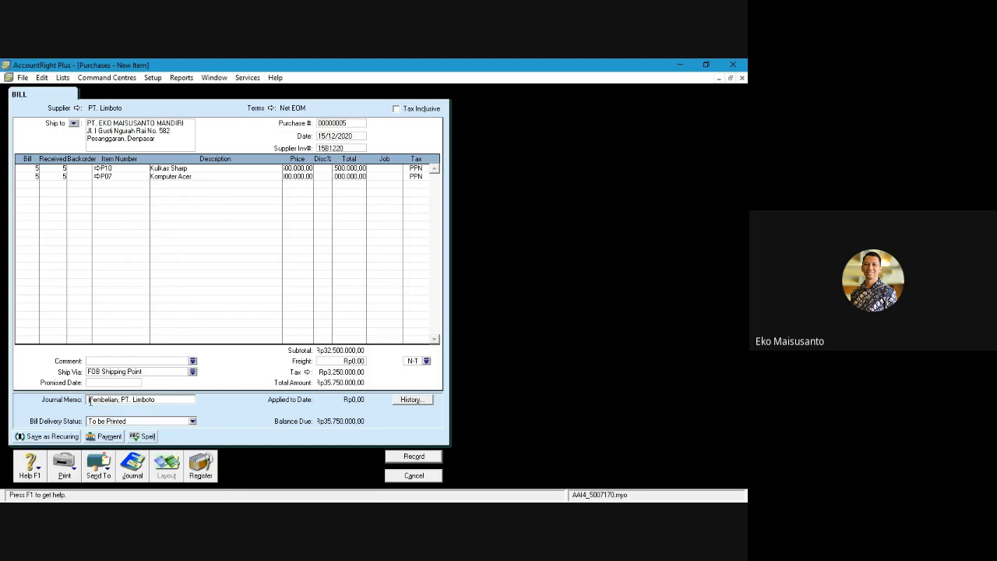
key(BackSpace)
click(115, 400)
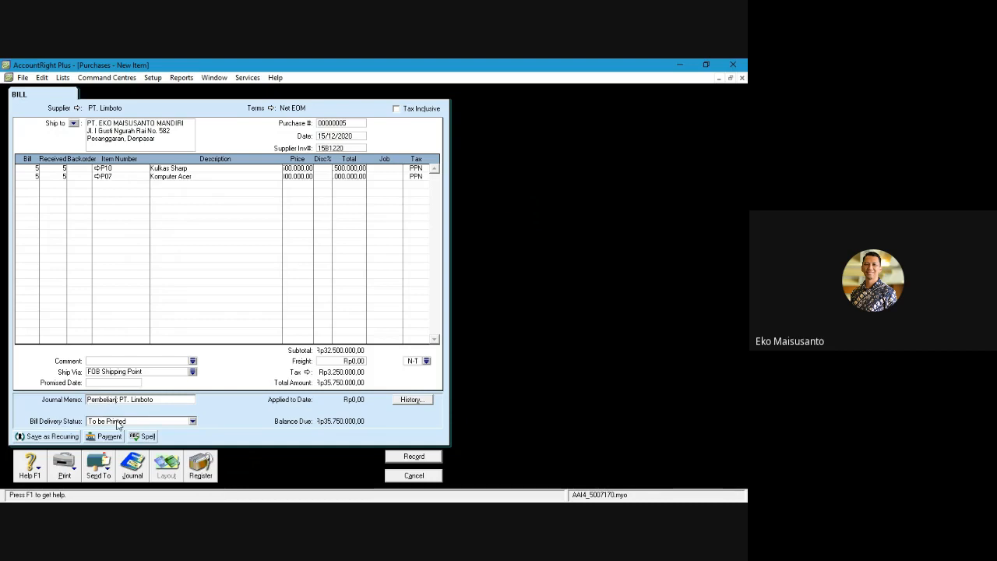
text(Kredit)
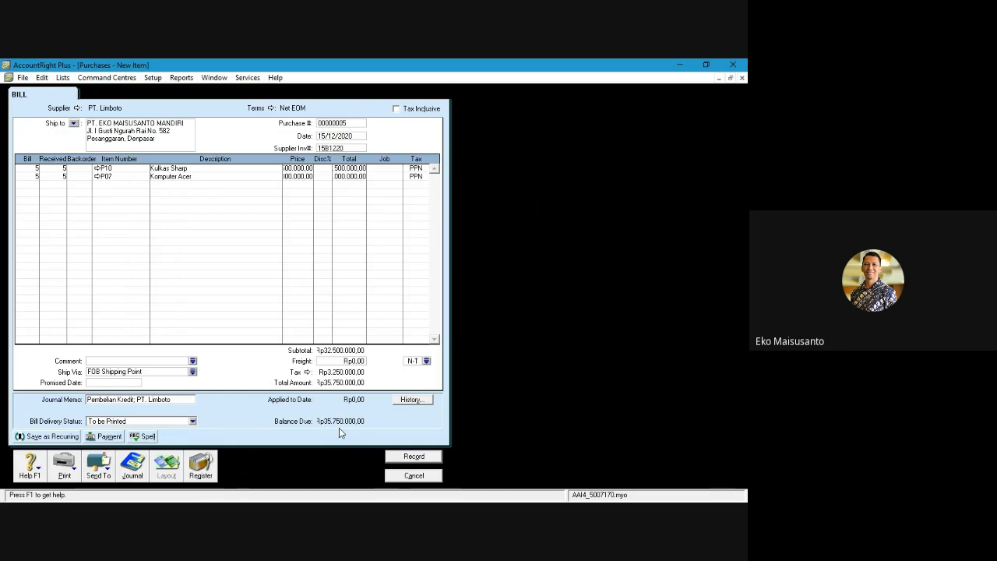
Record the PT. Limboto bill with its existing tax codes and accept its pre-dated date
click(403, 460)
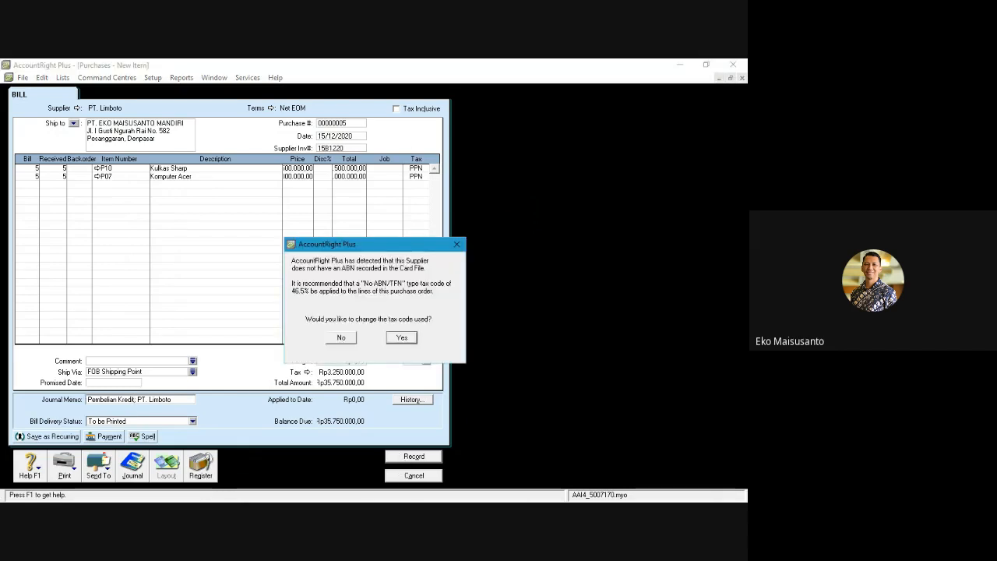
click(341, 337)
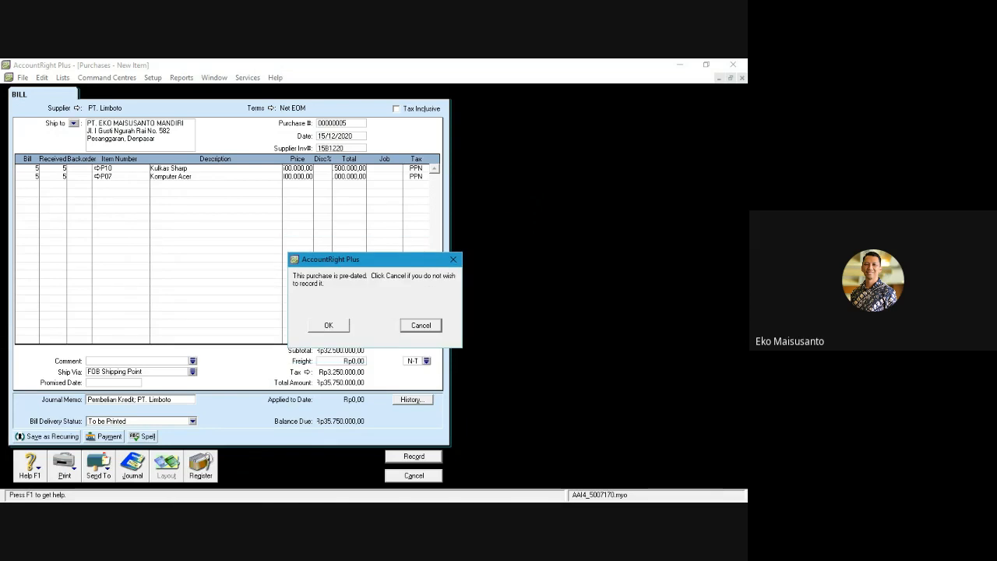
click(328, 325)
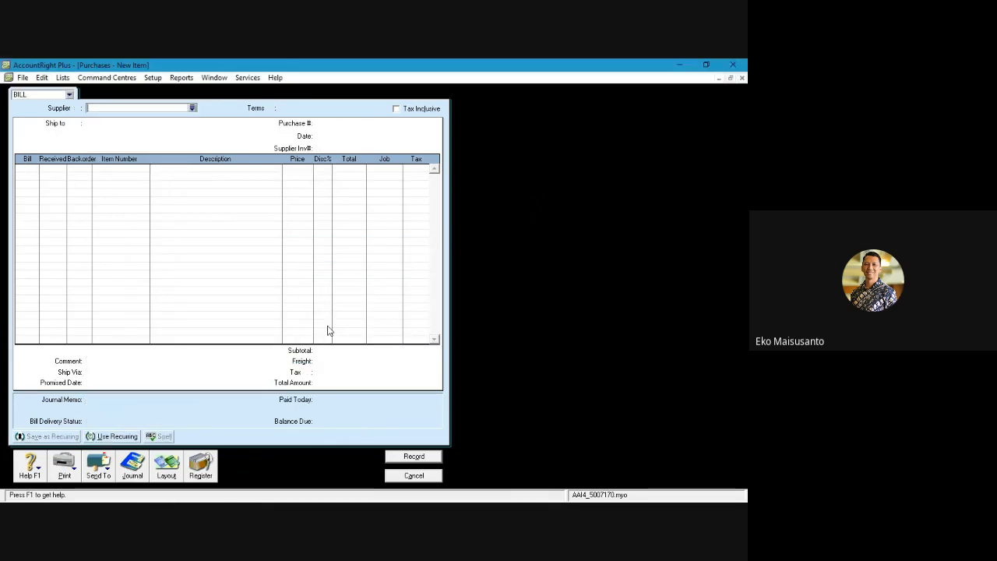
Check the purchase orders in the purchases register and close the purchase windows
click(206, 472)
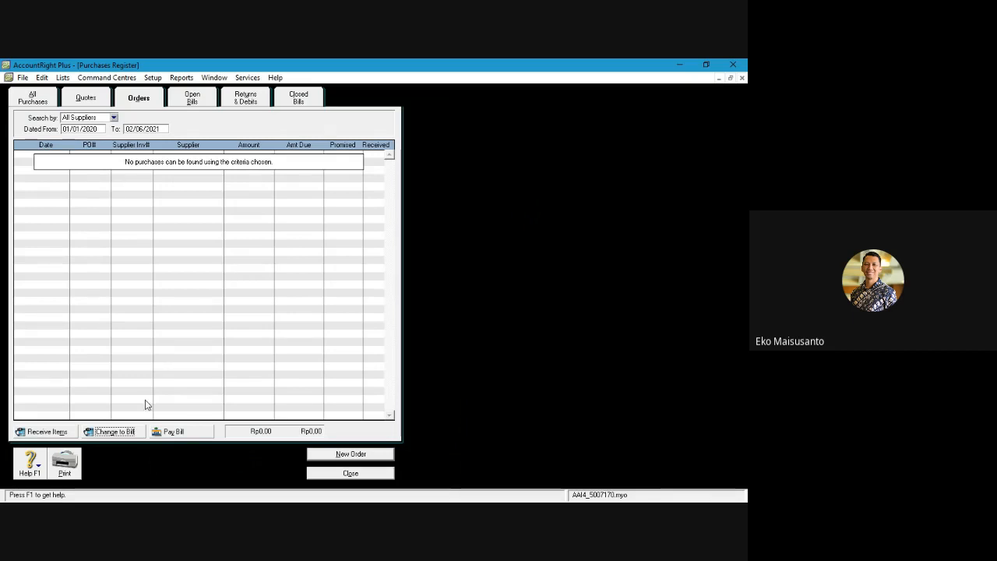
click(349, 474)
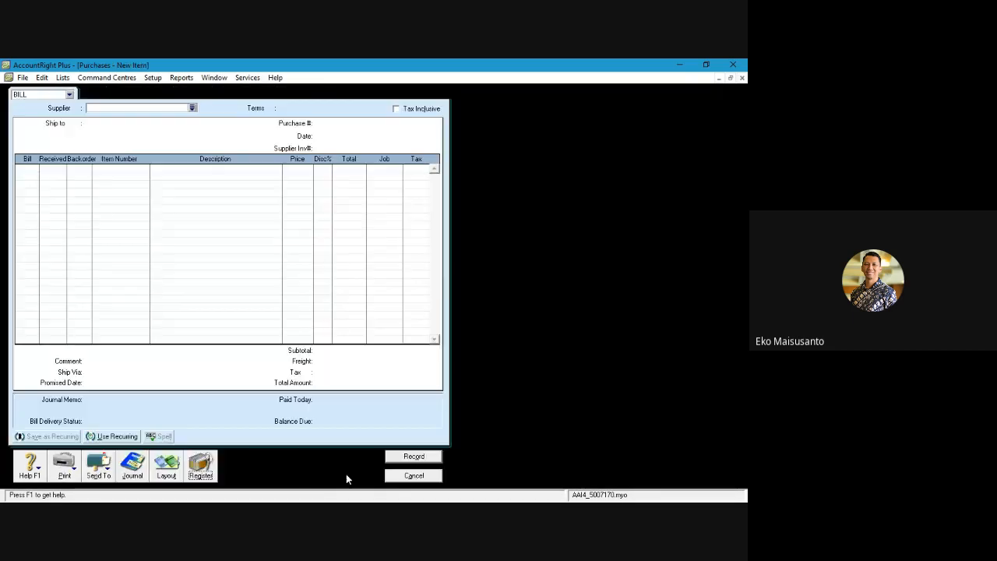
click(404, 477)
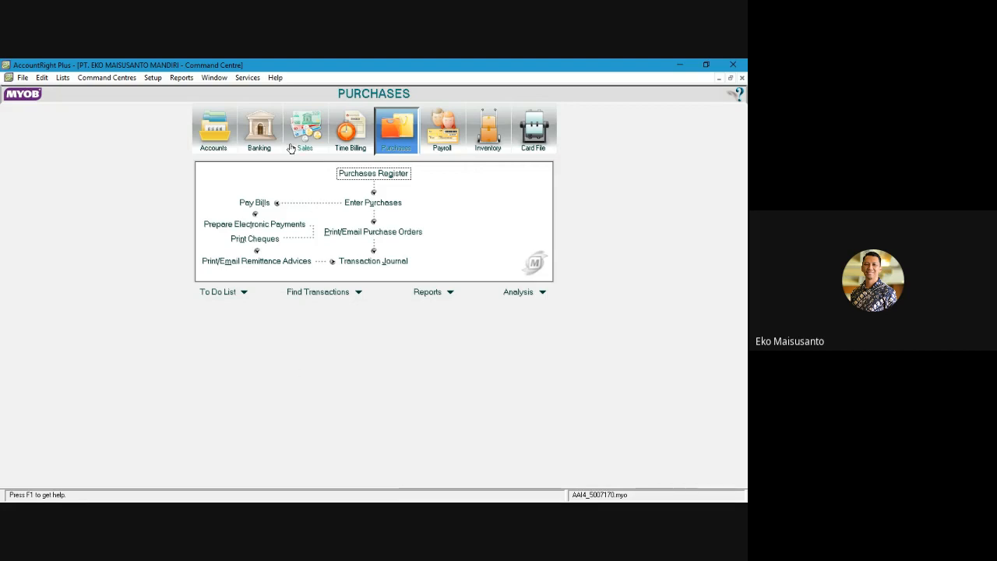
Start a new sales invoice for the customer Toko Serayu
click(313, 123)
click(373, 203)
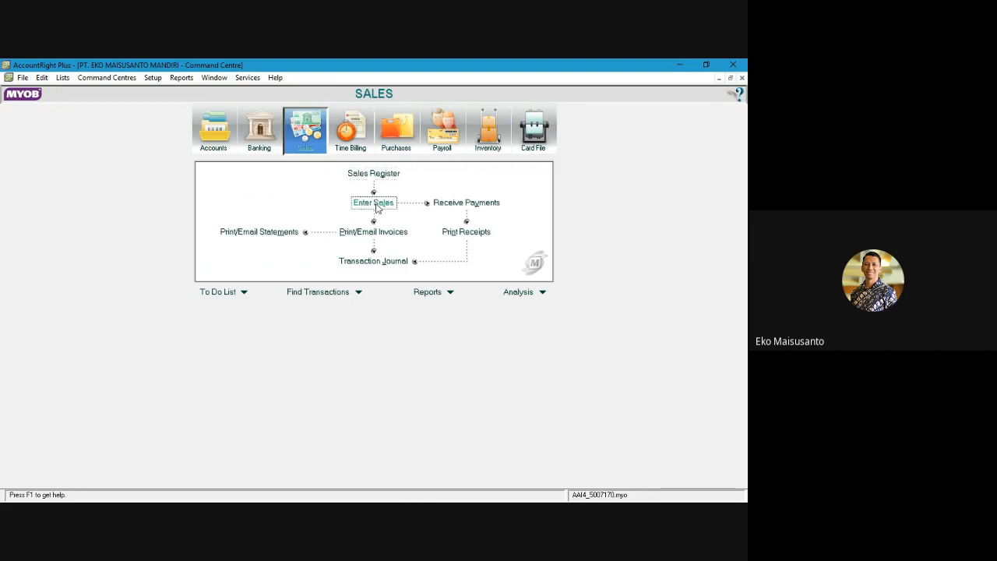
click(192, 109)
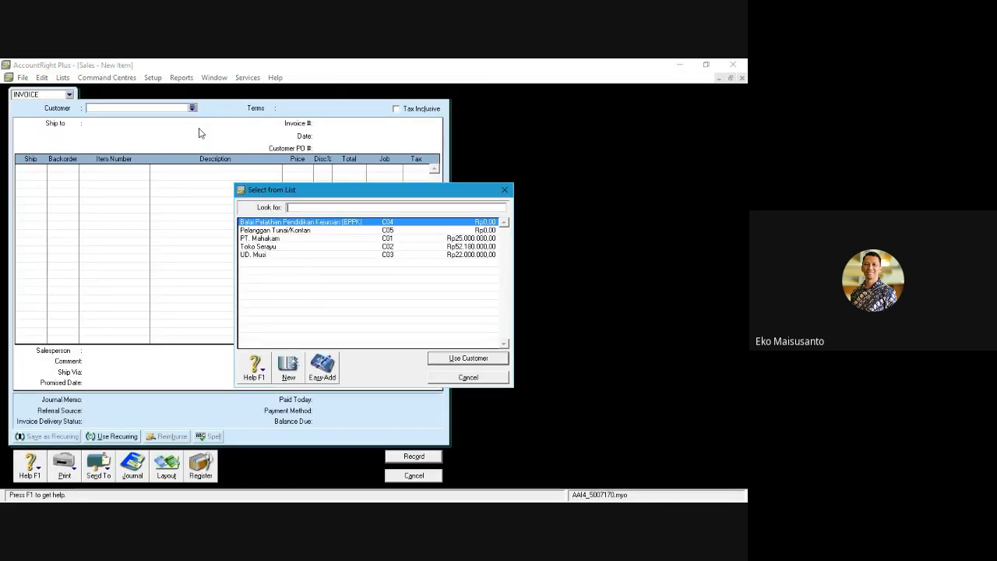
text(Toko Serayu)
click(444, 359)
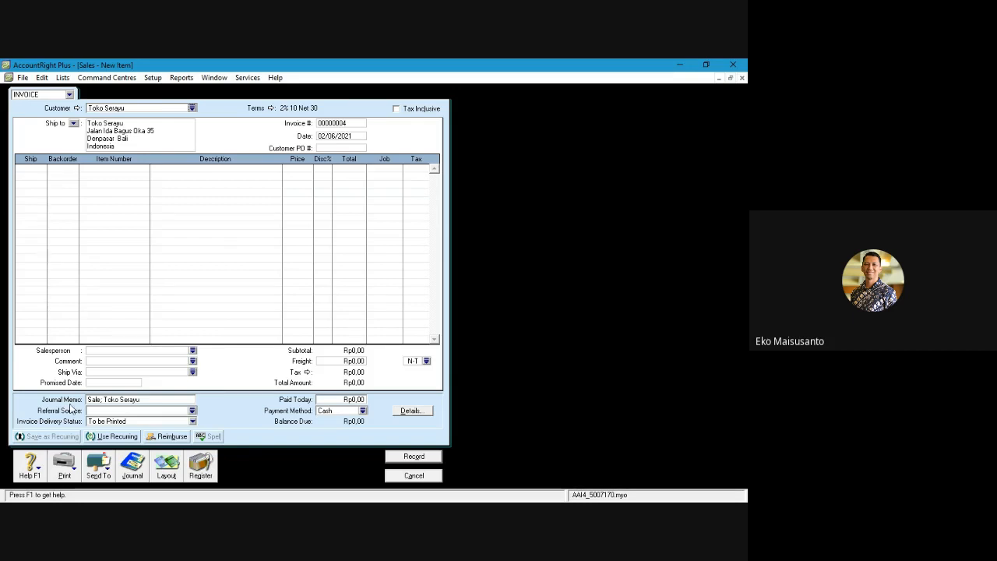
Set the invoice number to 03J1220 and the invoice date to 15/12/2020
click(330, 122)
text(03/1220)
click(332, 137)
text(15/12/2020)
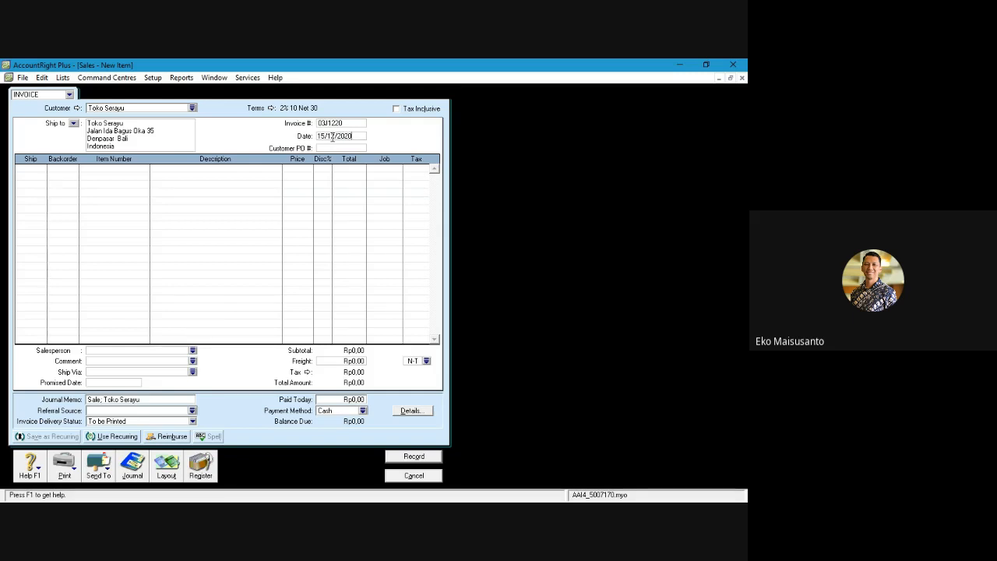
Add 10 units of item P02, Televisi Sony 17", on the first invoice line at the default price
click(38, 170)
text(10)
key(Tab)
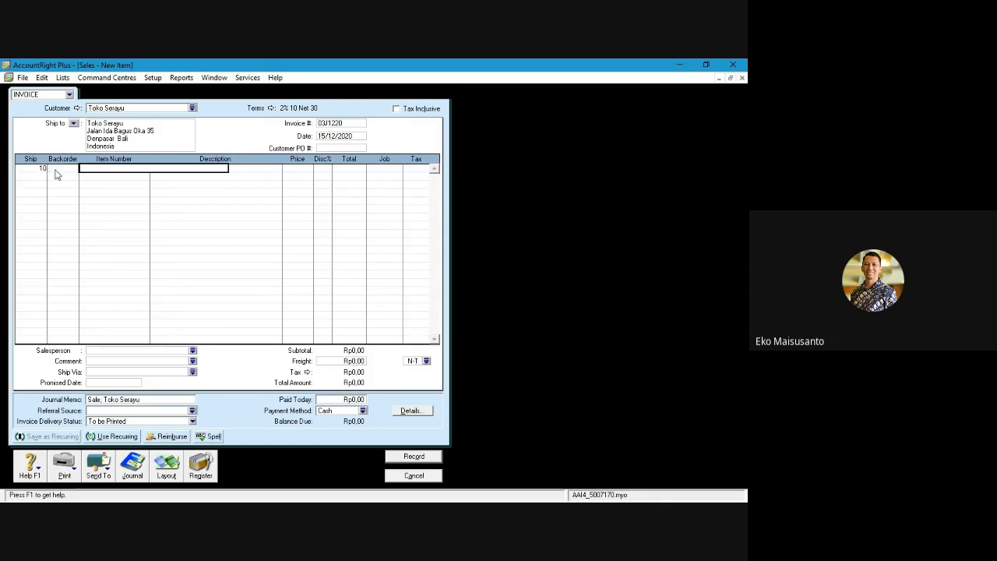
text(P02)
key(BackSpace)
text(3)
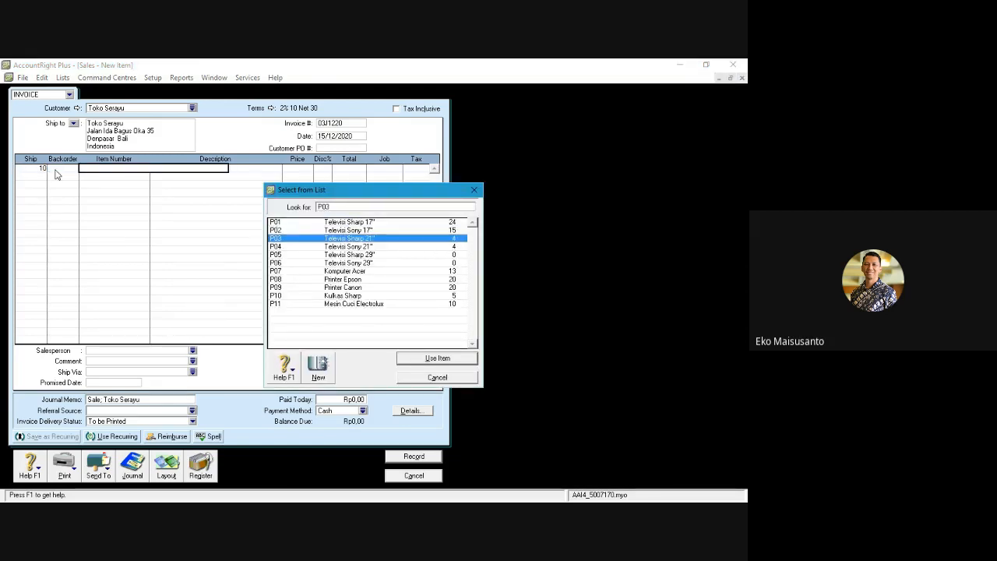
key(Up)
key(Return)
key(Tab)
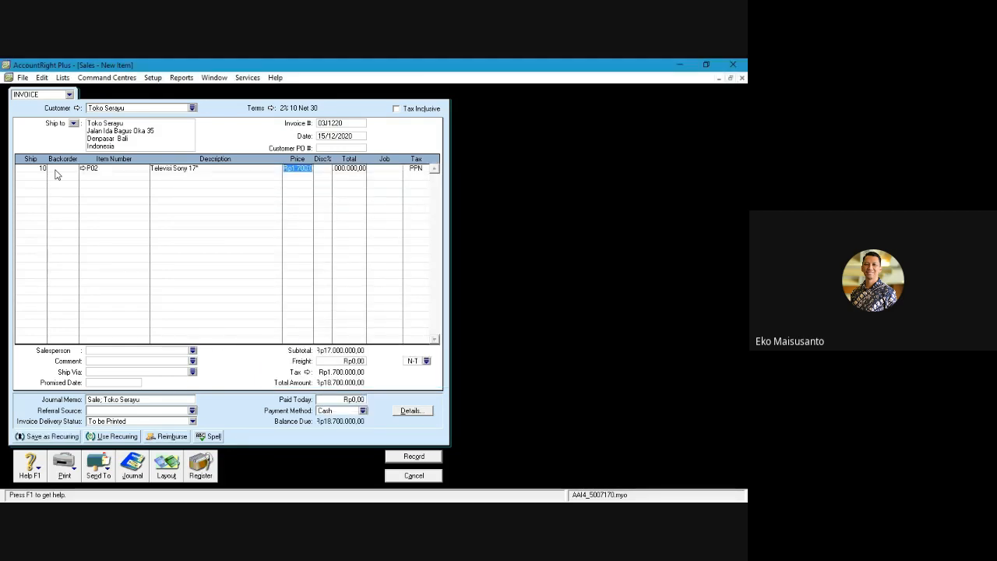
key(Tab)
key(Return)
key(Tab)
key(Tab)
Add 5 units of item P01, Televisi Sharp 17", on the second invoice line at the default price
key(Tab)
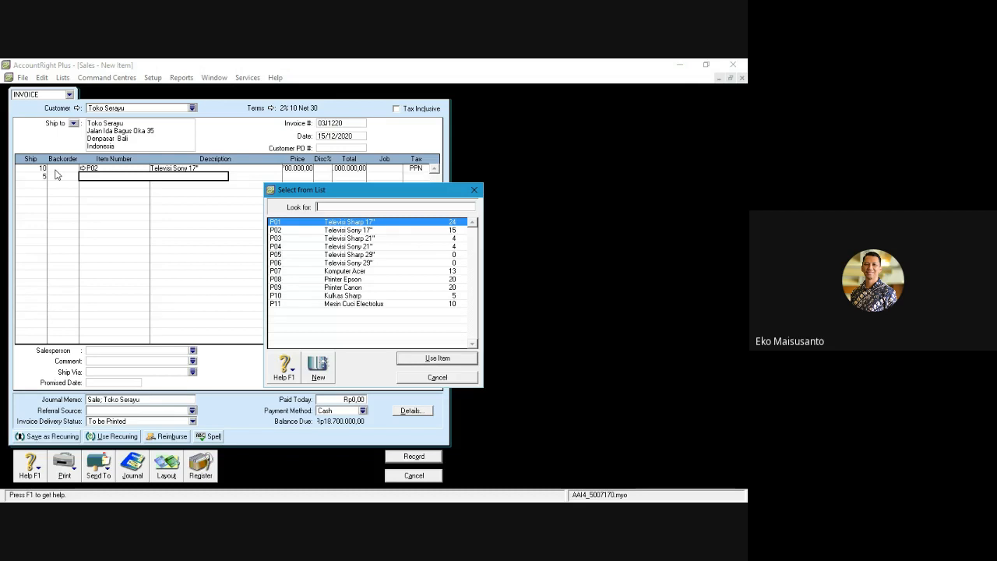
key(Return)
key(Tab)
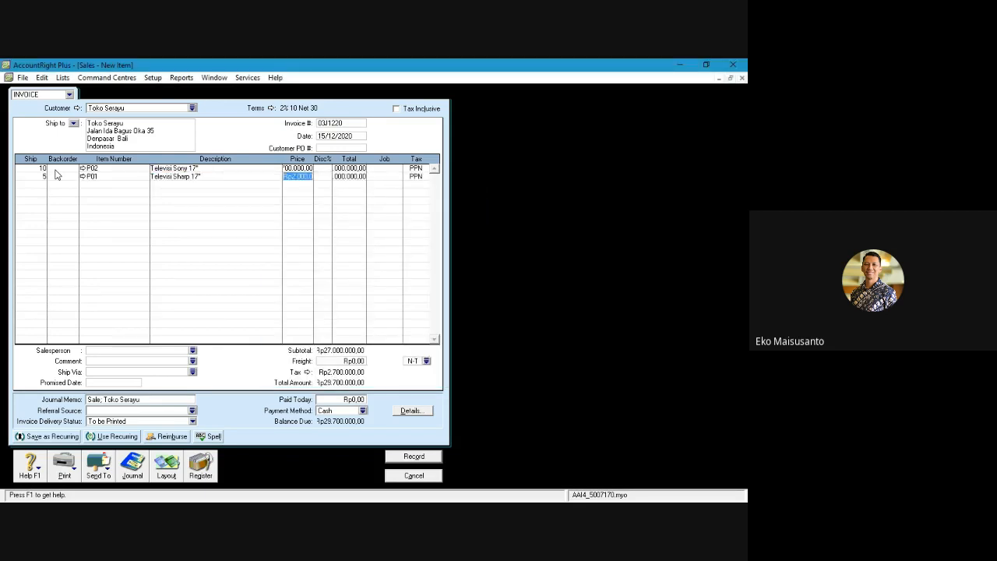
key(Tab)
key(Tab)
key(Tab)
key(Tab)
key(Tab)
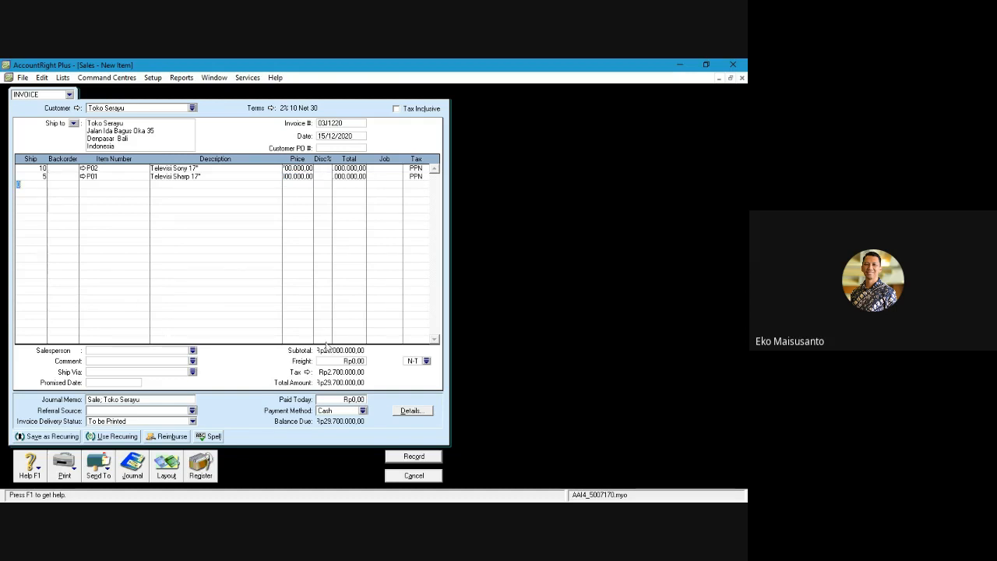
Set the shipping method of the Toko Serayu invoice to FOB Destination
click(117, 372)
click(193, 372)
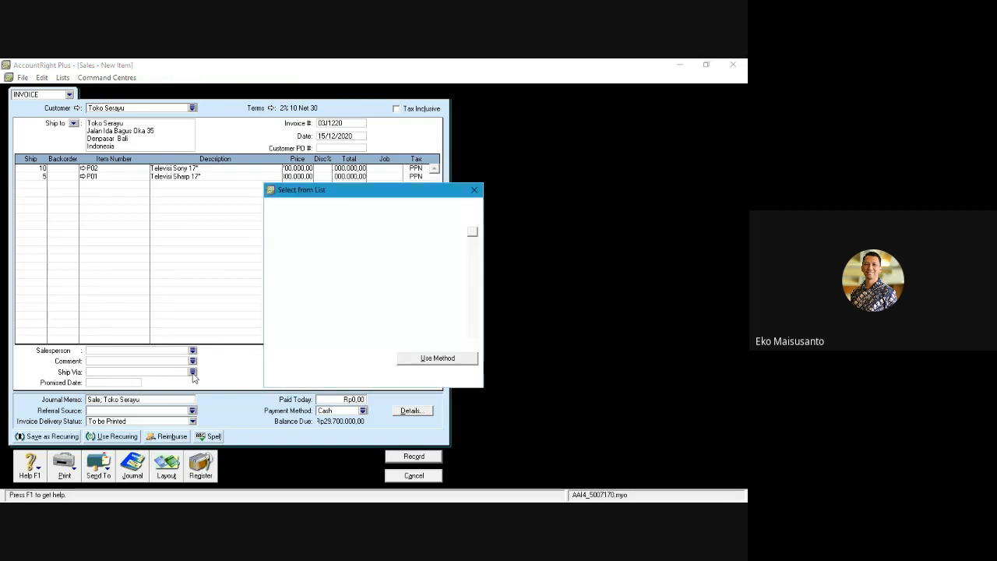
key(Return)
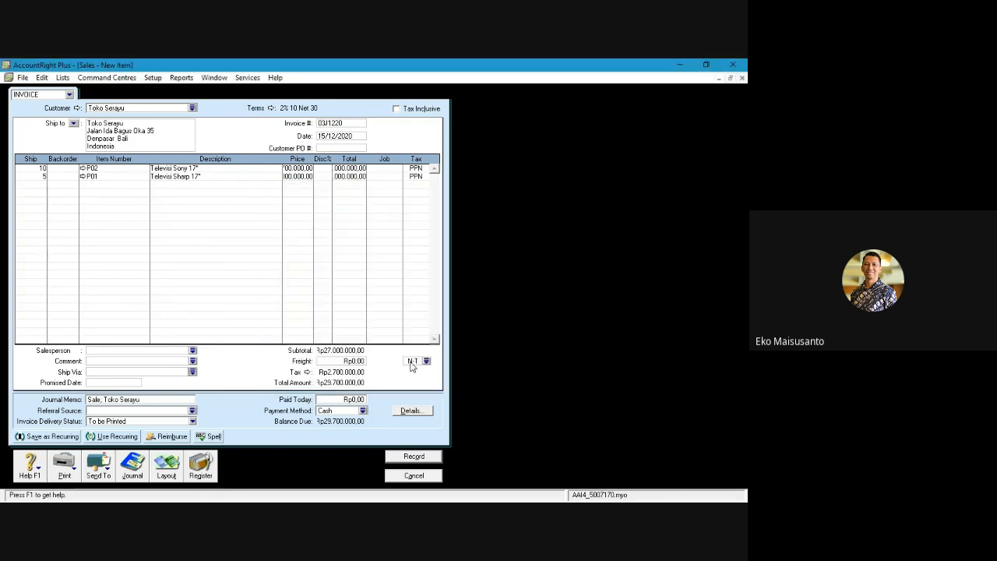
Change the journal memo to "Penjualan Kredit; Toko Serayu", then record the invoice and close the sales entry form
click(97, 399)
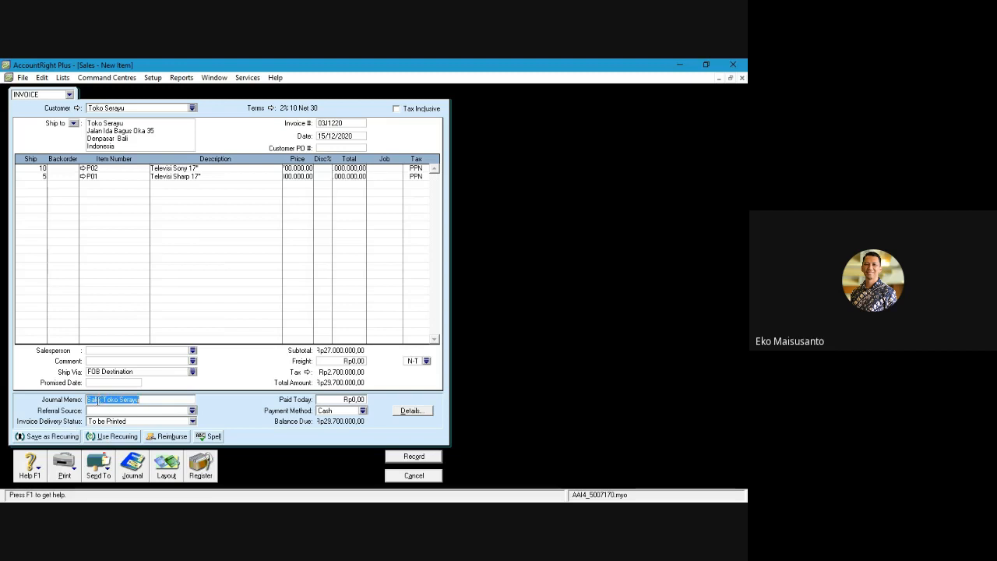
drag(98, 400, 67, 402)
text(Penjualan)
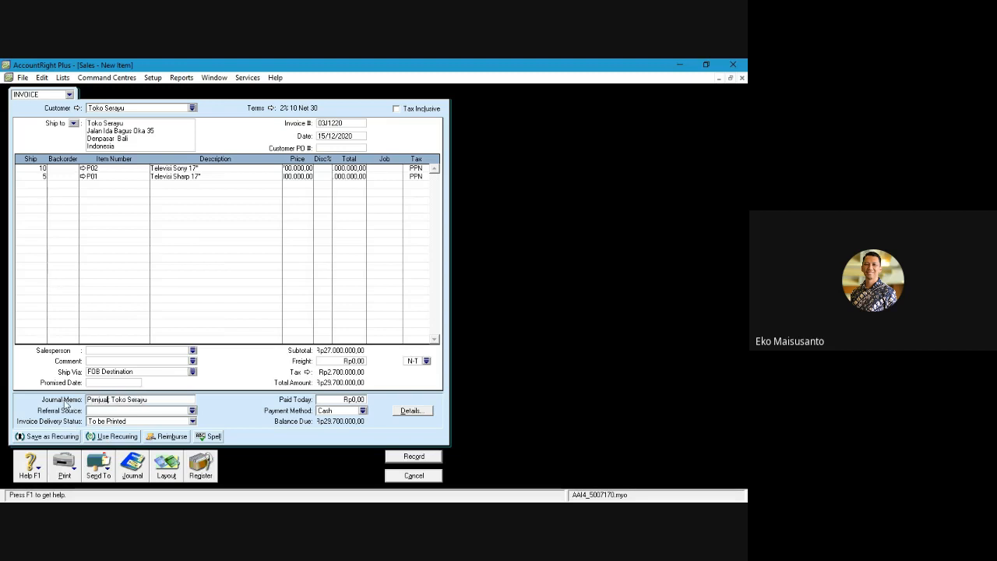
text( Kredit,)
click(403, 459)
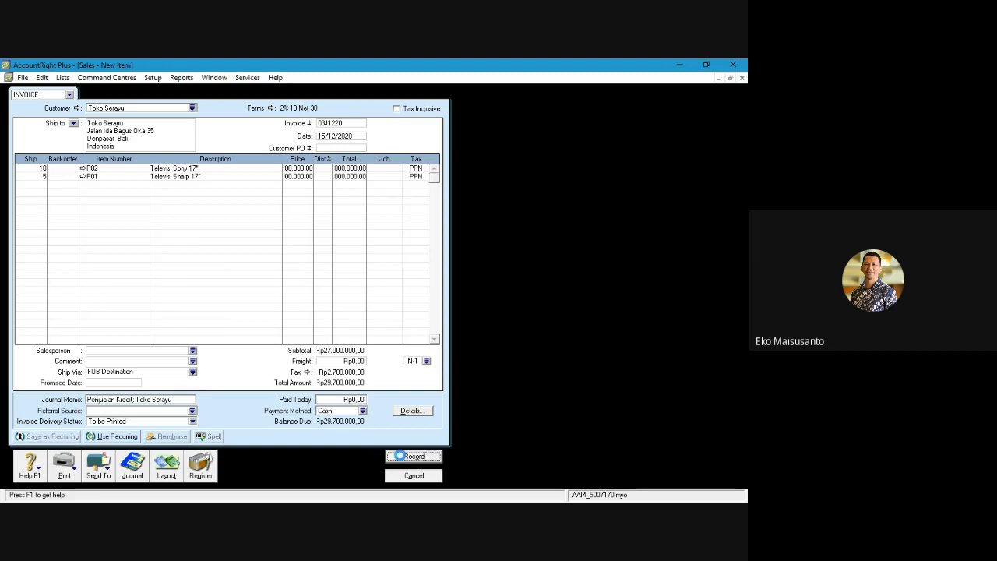
click(403, 476)
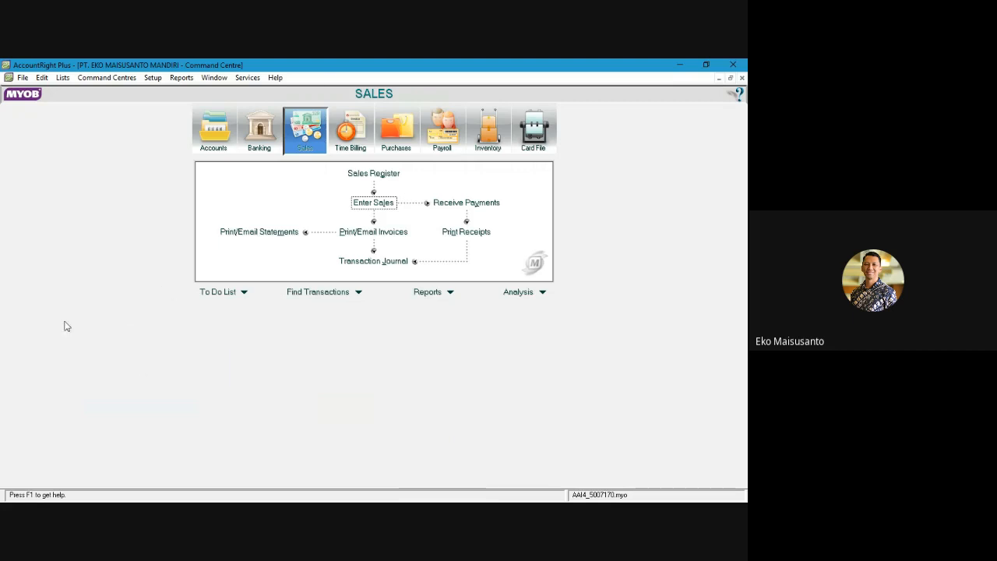
Start a new purchase bill for the supplier PT. Limboto
click(403, 135)
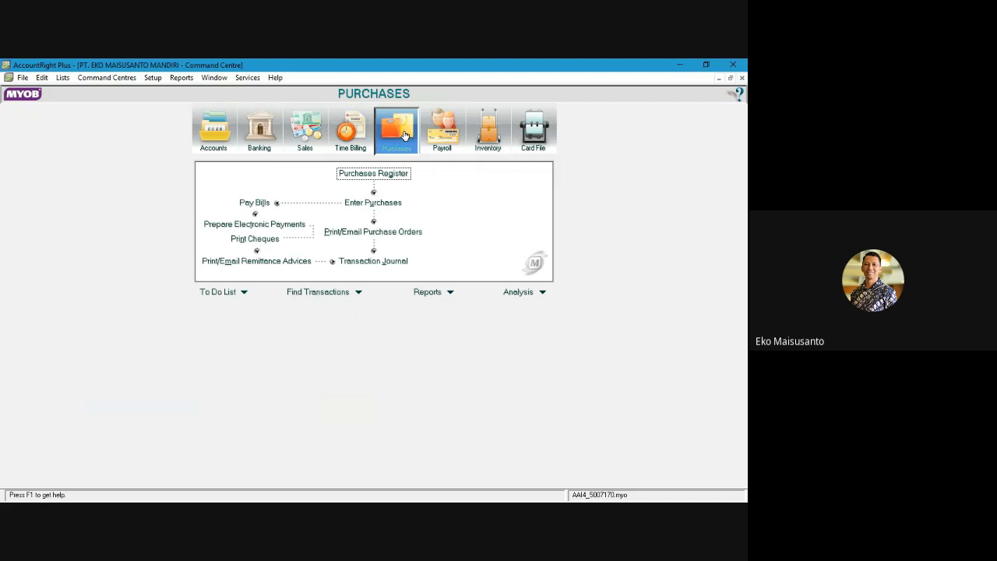
click(373, 203)
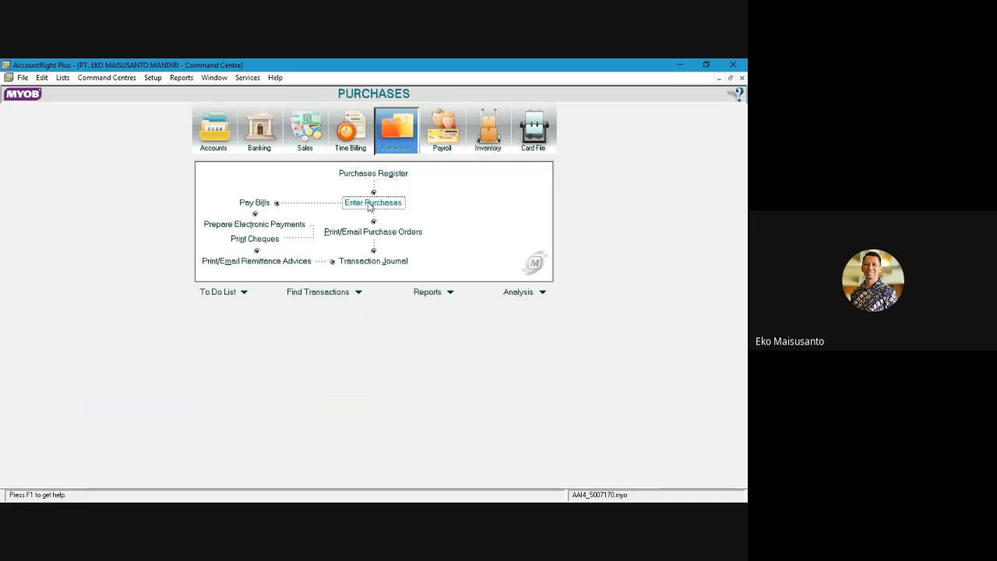
click(192, 108)
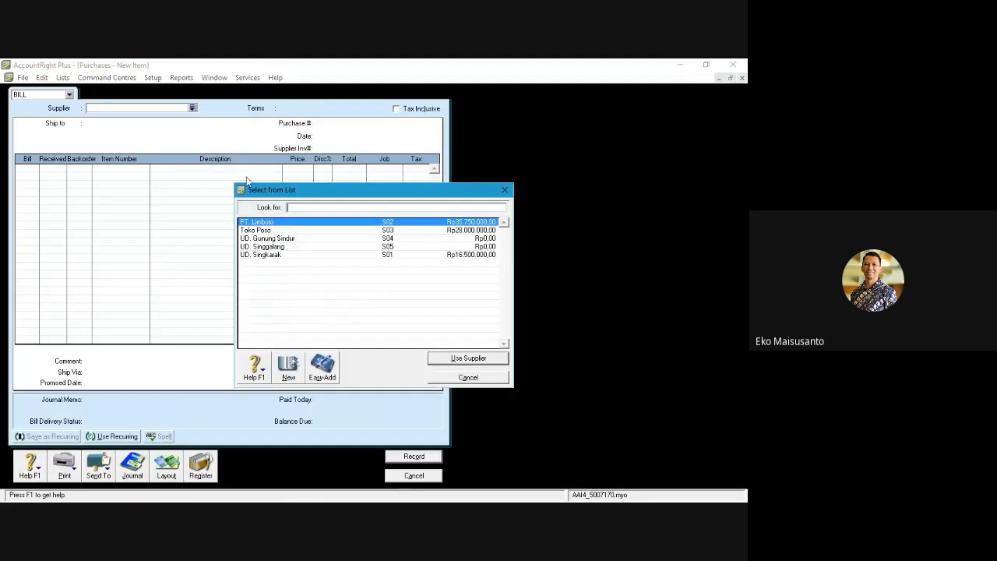
click(467, 357)
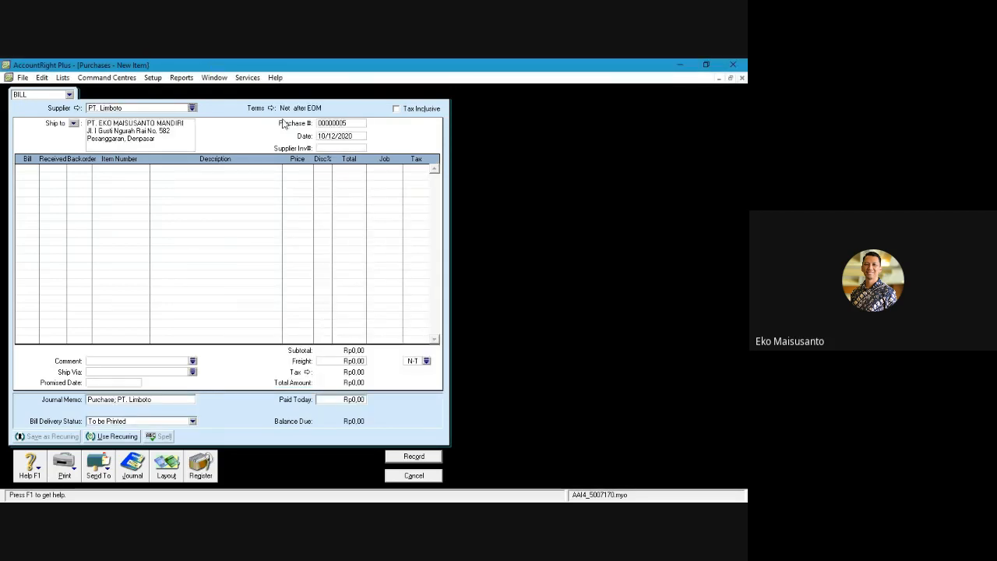
Change the credit terms of the PT. Limboto bill to Net EOM
click(260, 107)
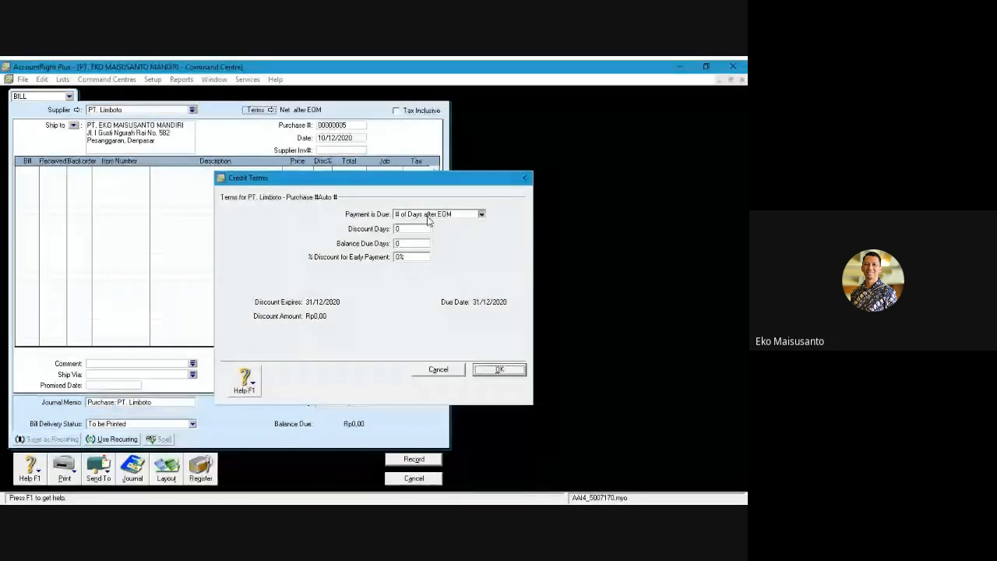
click(429, 214)
click(438, 251)
click(499, 366)
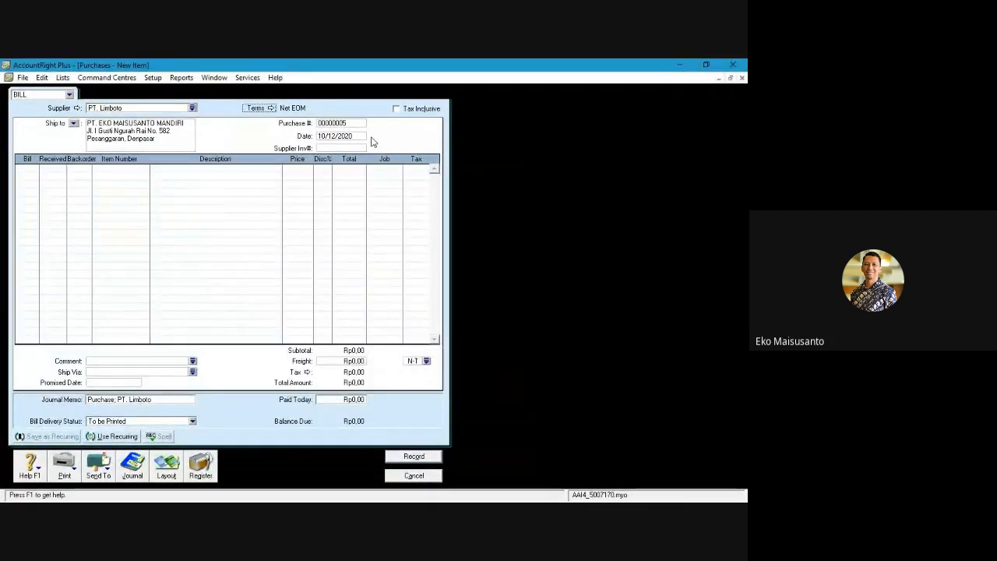
Set the purchase number to 00000006 and the bill date to 17/12/2020
click(334, 124)
text(0)
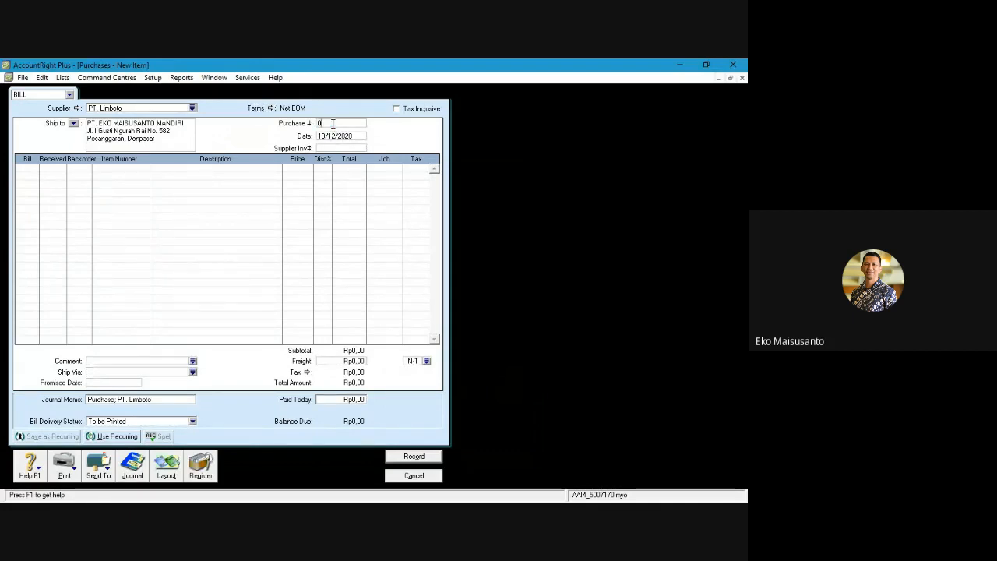
text(0000006)
key(Tab)
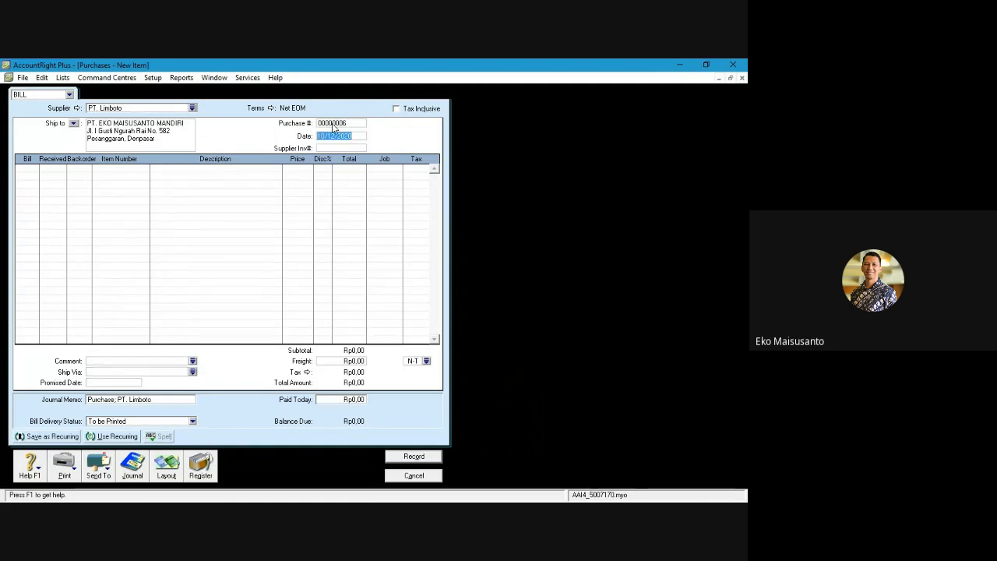
double_click(325, 137)
drag(326, 134, 308, 140)
text(17)
Enter a return of -2 units of item P07, Komputer Acer, on the first bill line at the default price
click(31, 169)
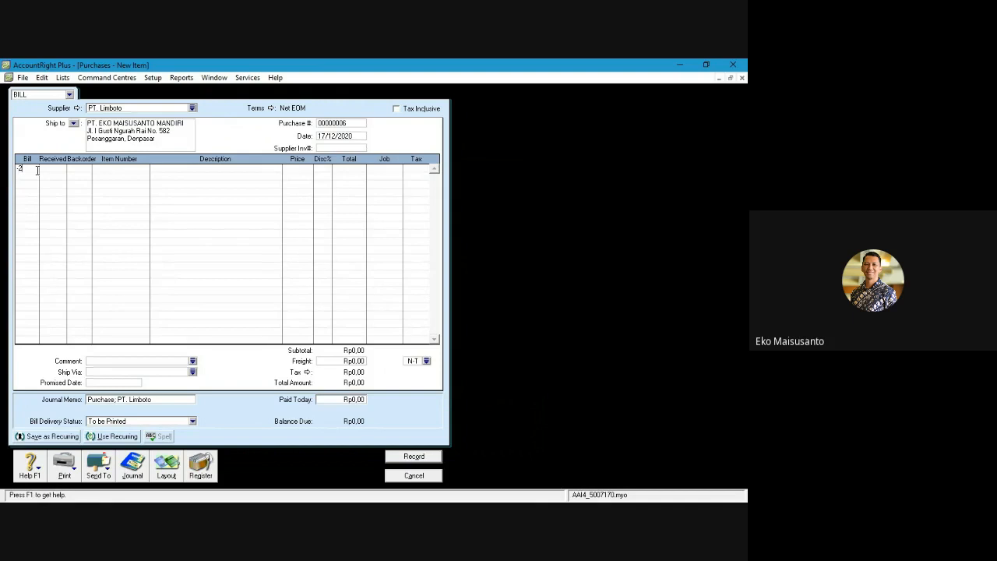
key(Tab)
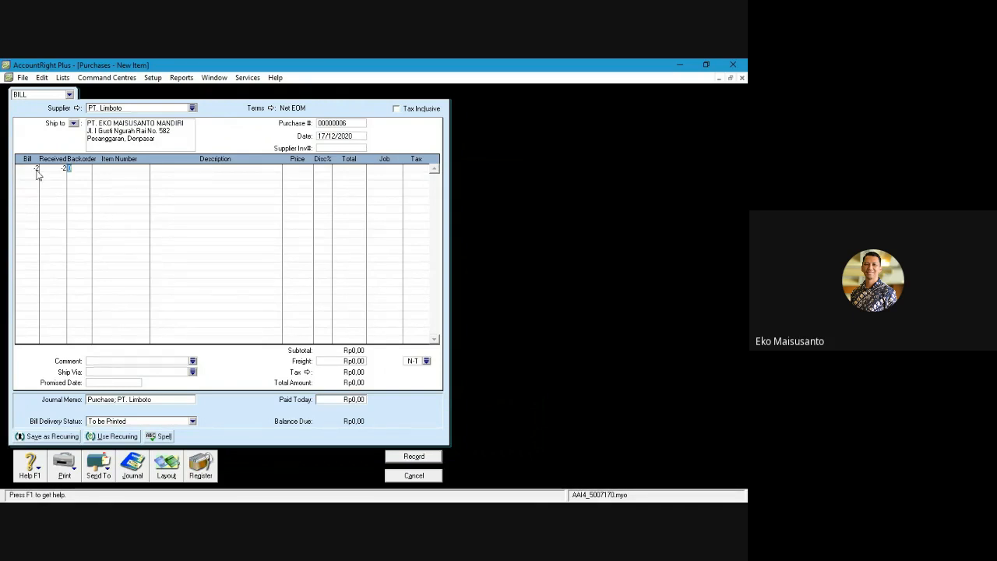
key(Tab)
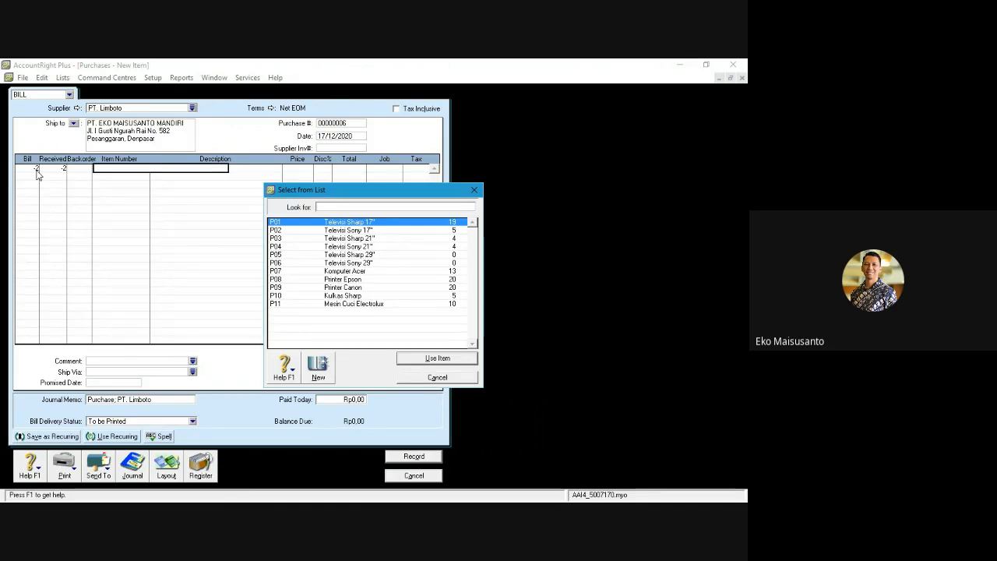
key(Down)
key(Down)
key(Down)
key(Down)
key(Down)
key(Down)
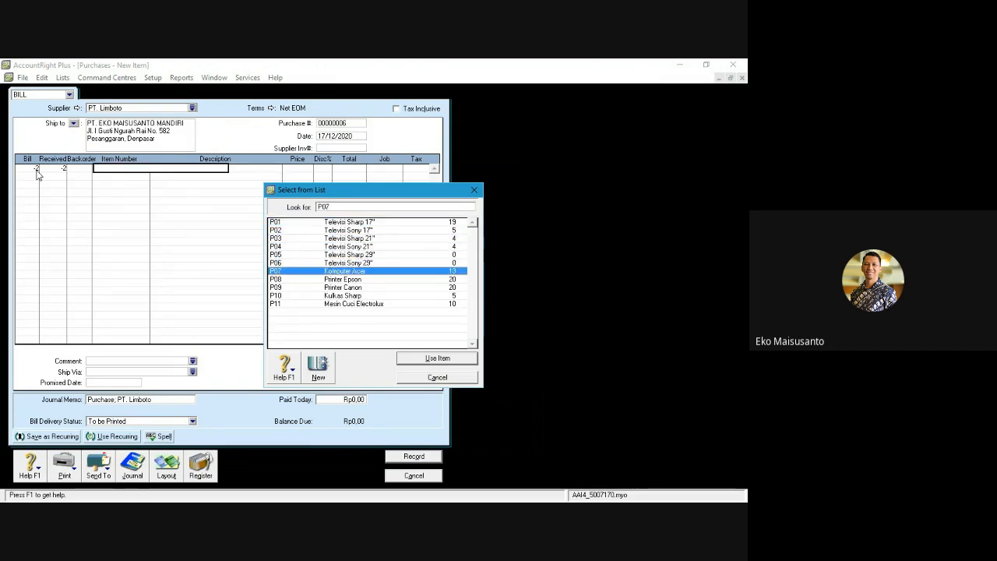
key(Return)
key(Tab)
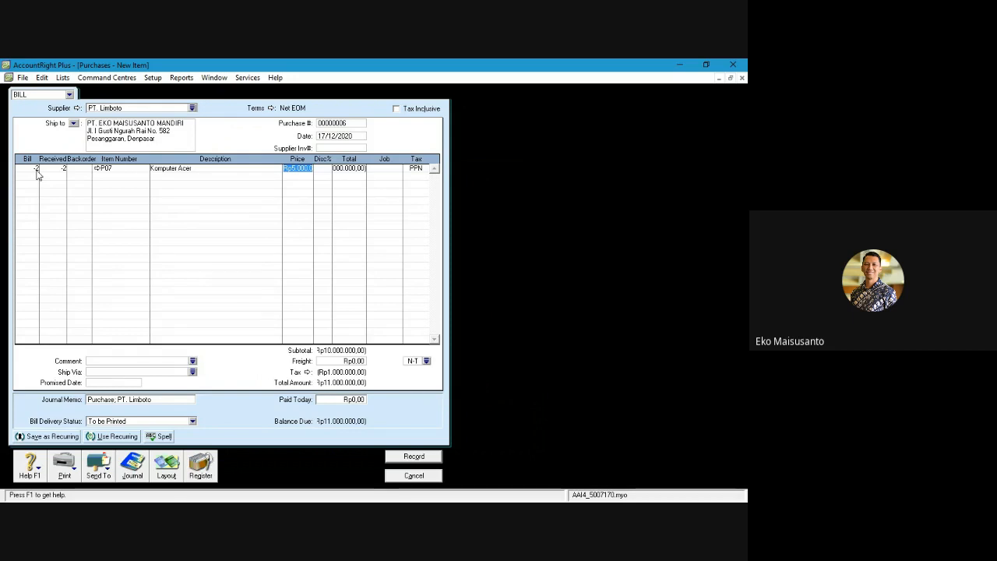
Enter a return of -1 unit of item P10, Kulkas Sharp, on the second bill line at the default price
click(38, 176)
text(-1)
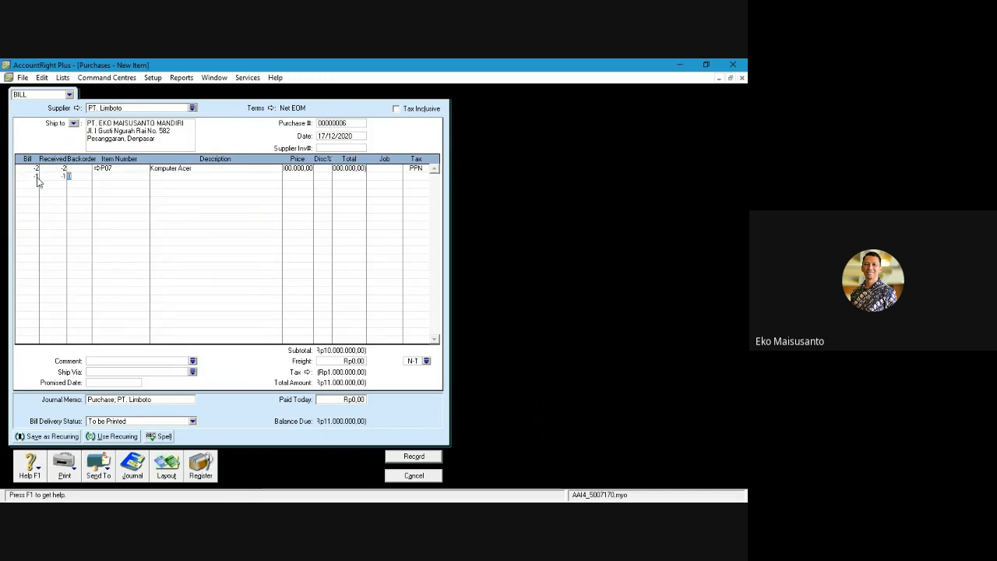
key(Tab)
text(P02)
key(Down)
key(Down)
key(Down)
key(Down)
key(Down)
key(Down)
key(Down)
key(Down)
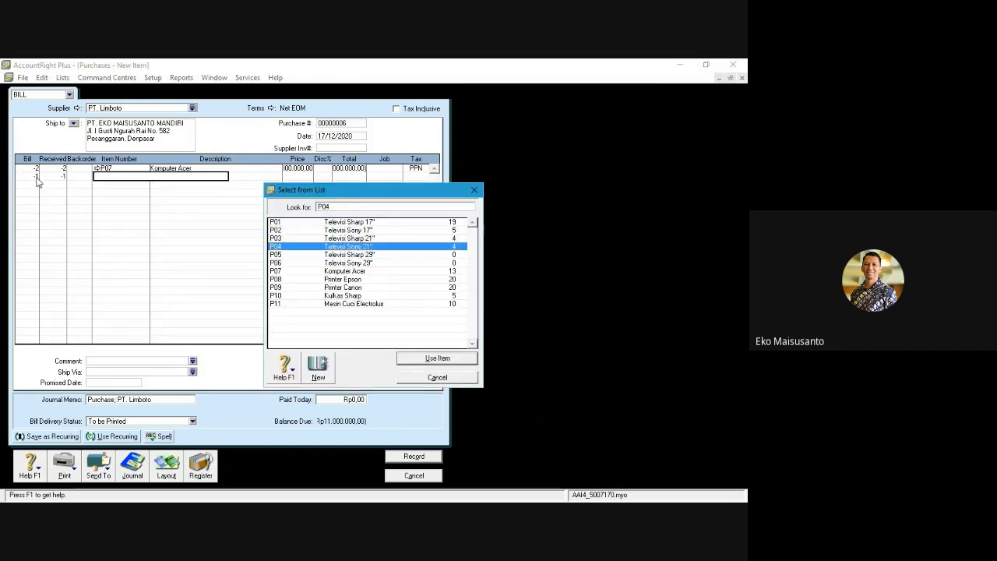
key(Return)
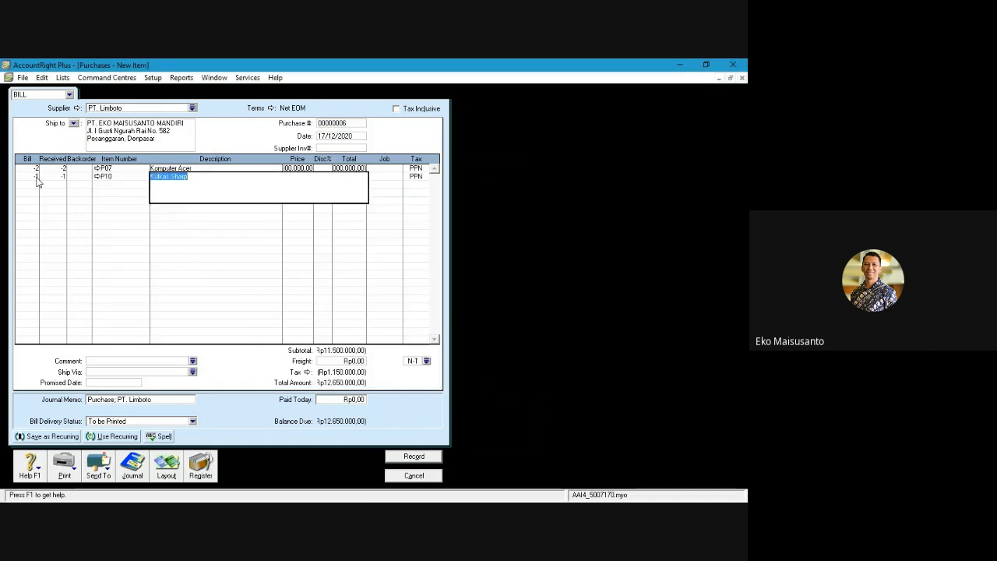
key(Tab)
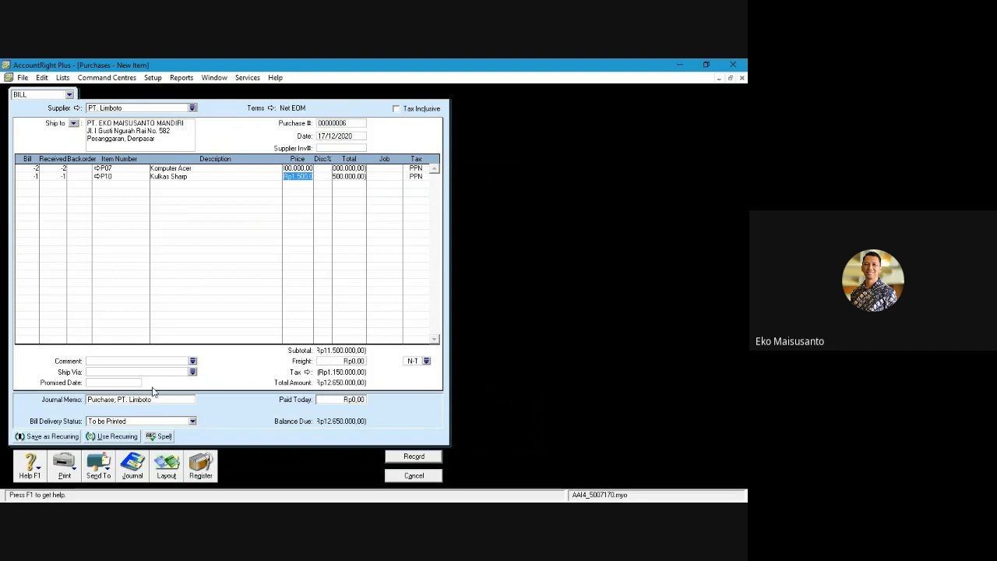
Set the journal memo to "Retur Pembelian Kredit; PT. Limboto", copy the memo text, and record the return bill
click(111, 402)
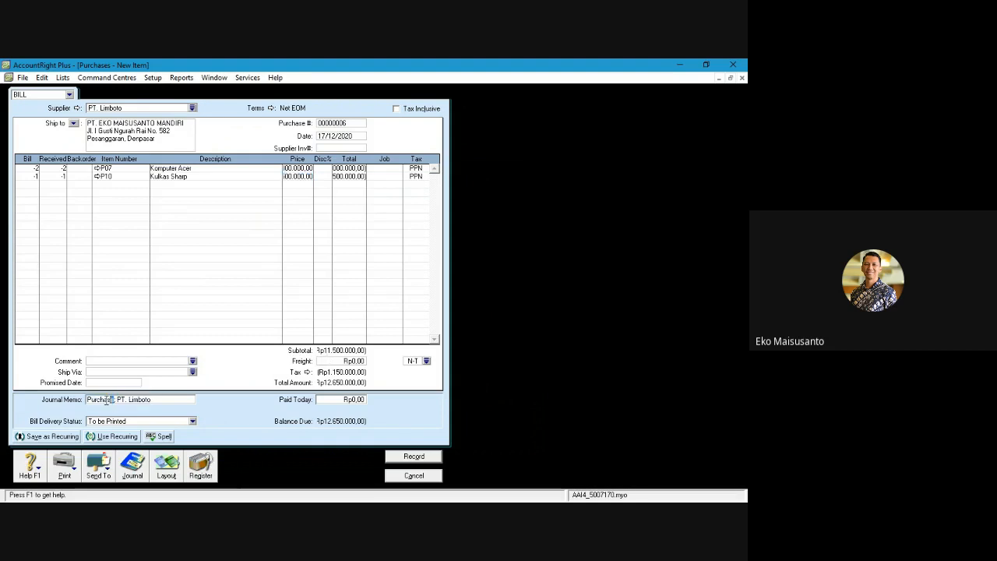
drag(114, 402, 72, 405)
text(Retur P)
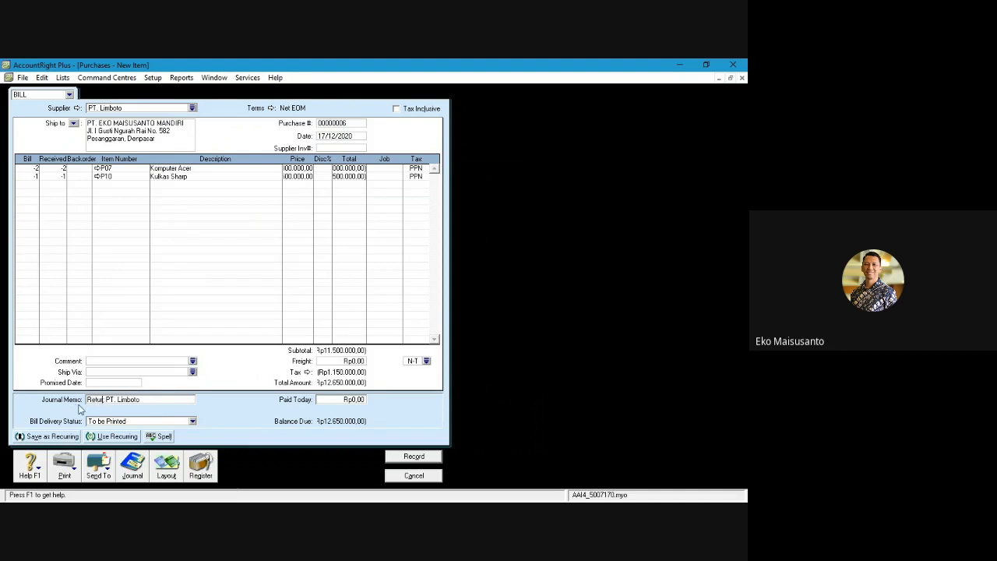
text(embelian K)
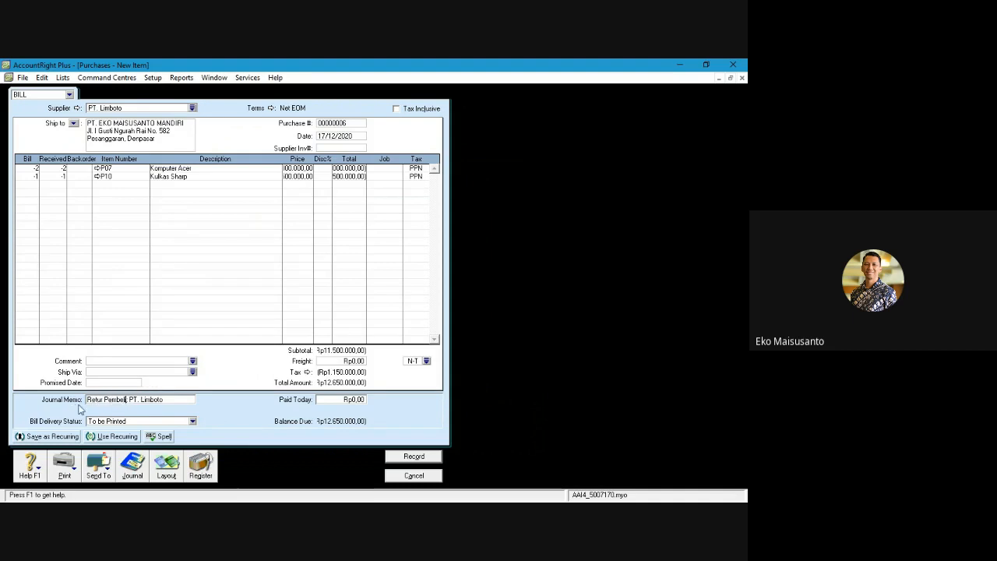
text(redit)
drag(189, 400, 72, 405)
key(ctrl+c)
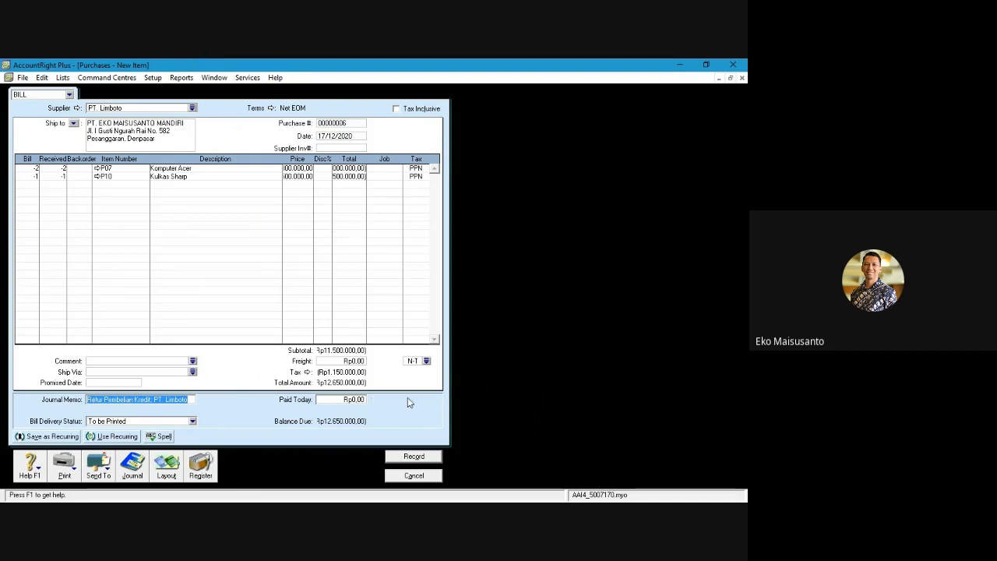
click(415, 463)
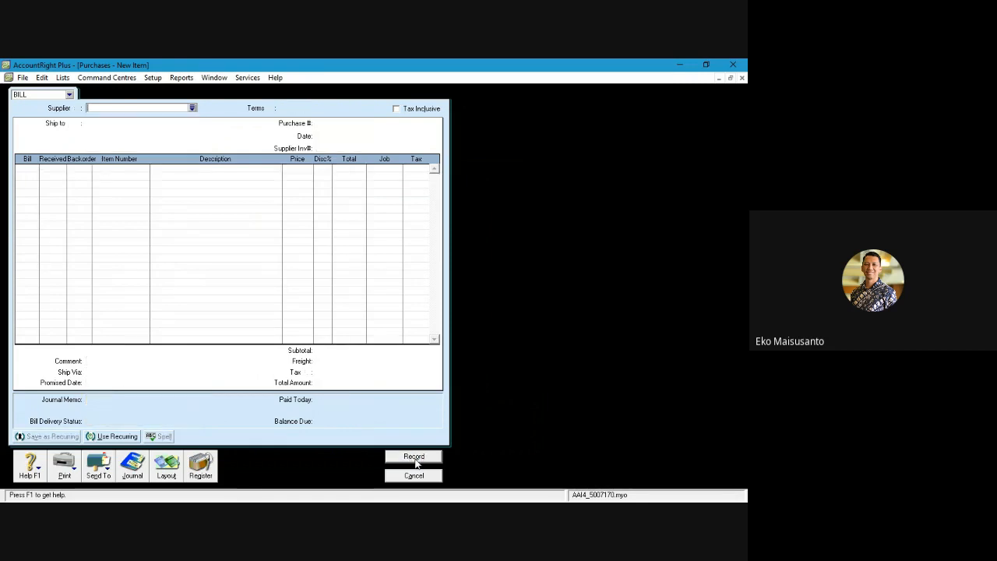
Find the PT. Limboto return among the returns and debits in the purchases register and start applying it to a purchase
click(200, 467)
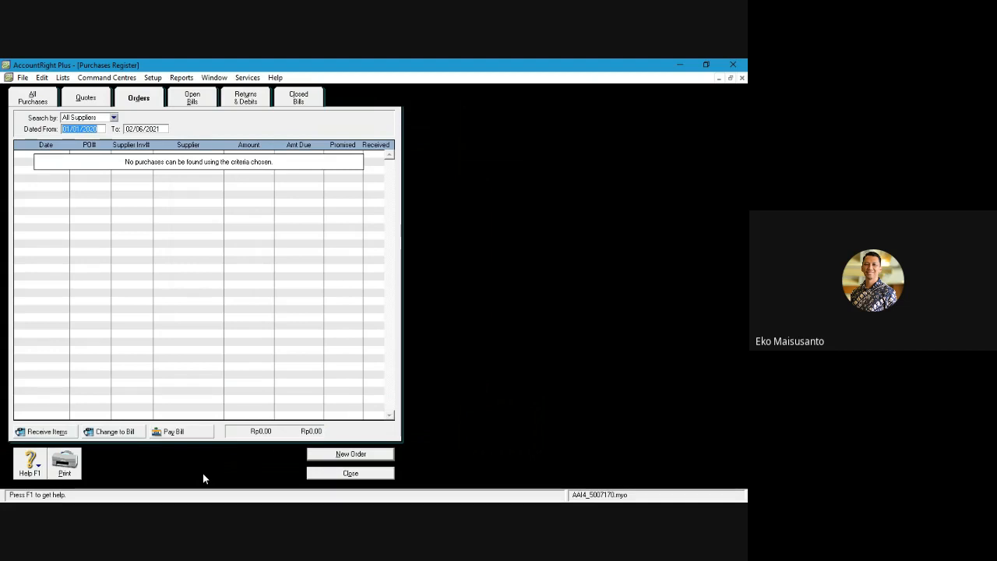
click(246, 100)
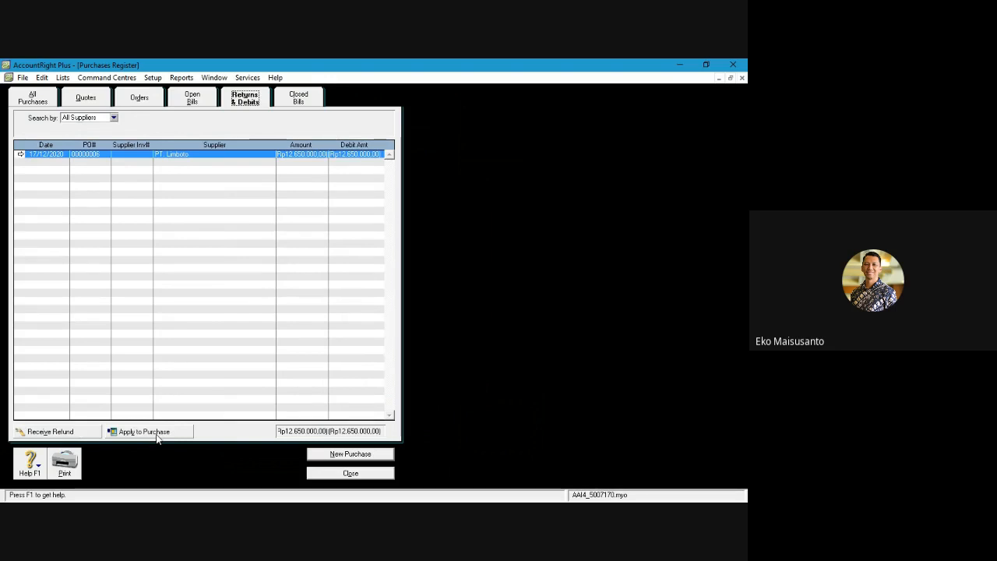
click(144, 431)
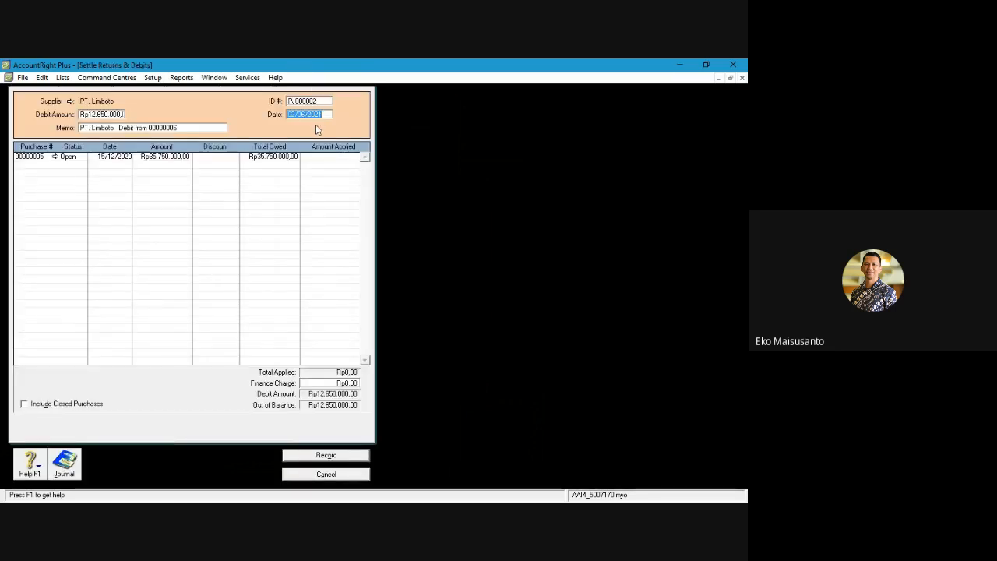
Date the debit settlement 17/12/2020 and replace its memo with the copied text "Retur Pembelian Kredit; PT. Limboto"
text(17/12/2020)
key(Tab)
click(160, 130)
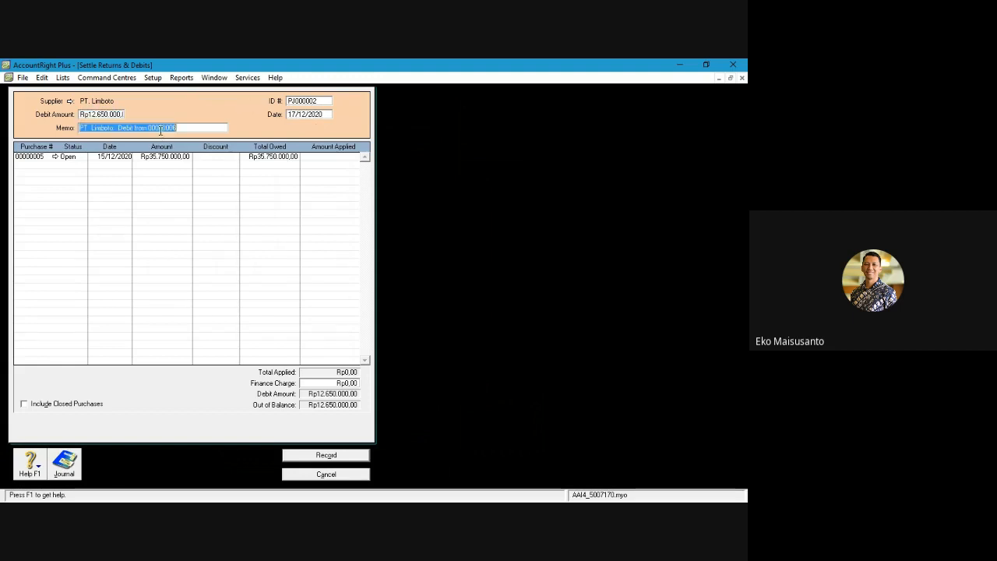
key(ctrl+v)
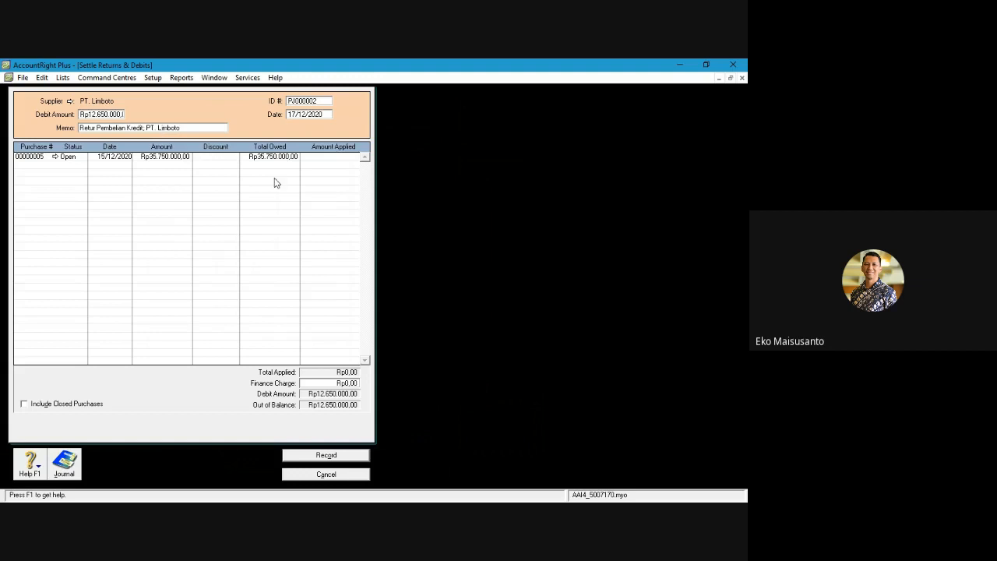
Apply the full Rp12.650.000 debit to the PT. Limboto purchase dated 15/12/2020, record the settlement, and leave the purchases register and blank bill
click(321, 158)
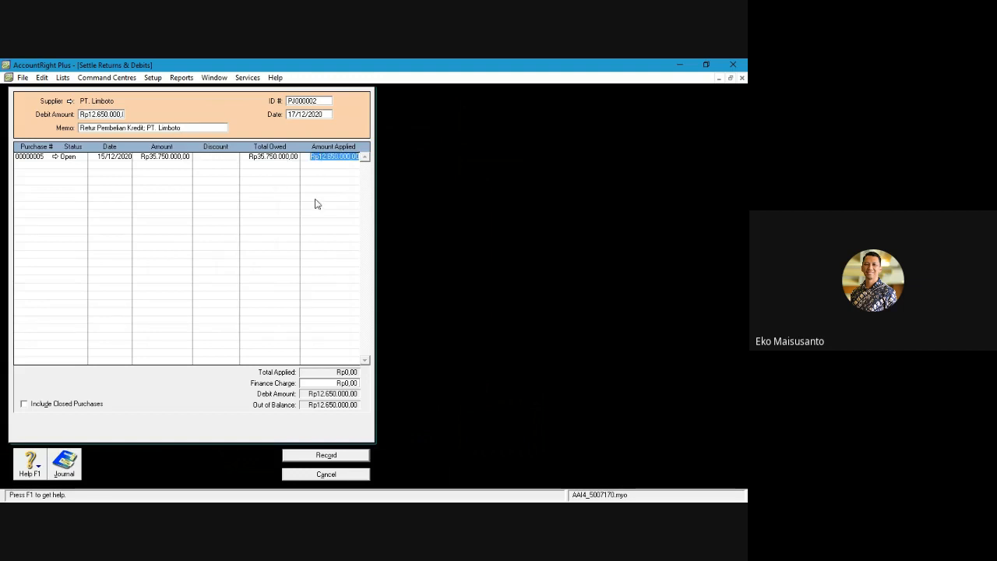
key(Tab)
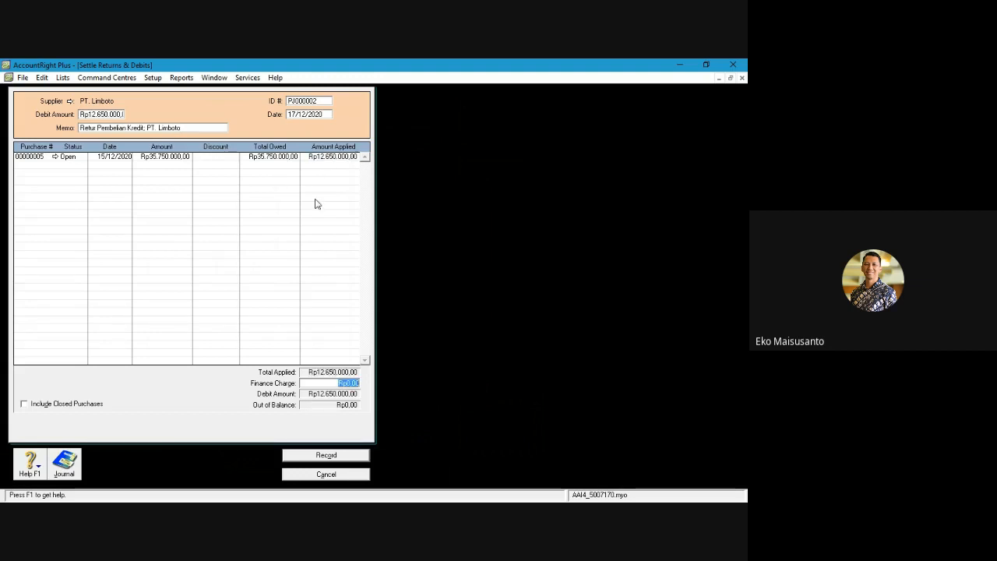
click(327, 456)
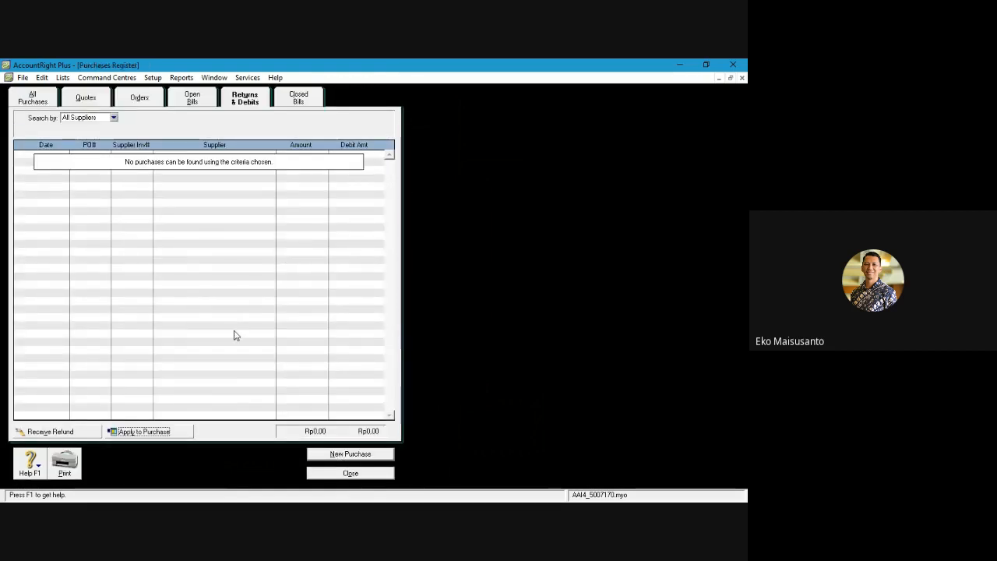
click(331, 474)
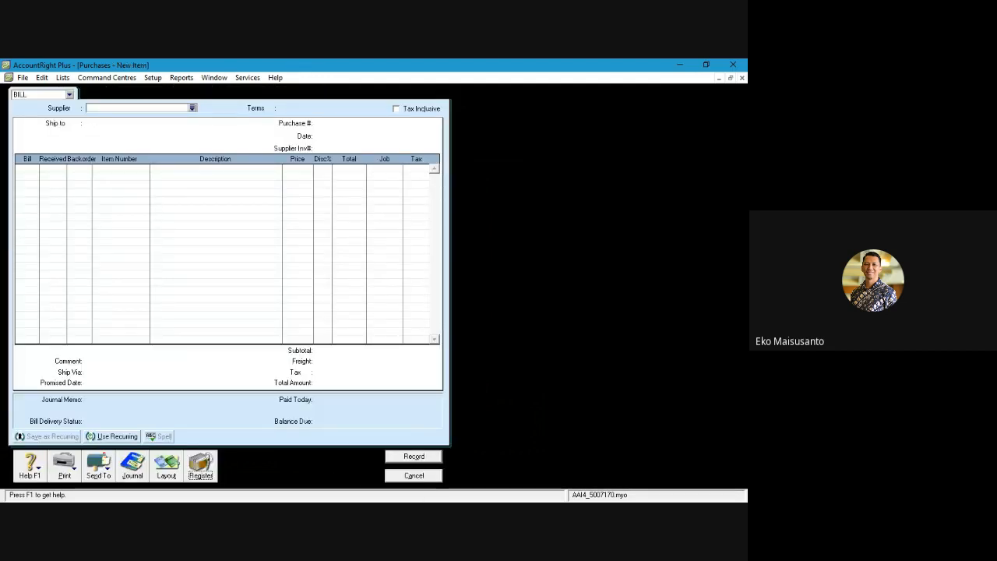
click(412, 475)
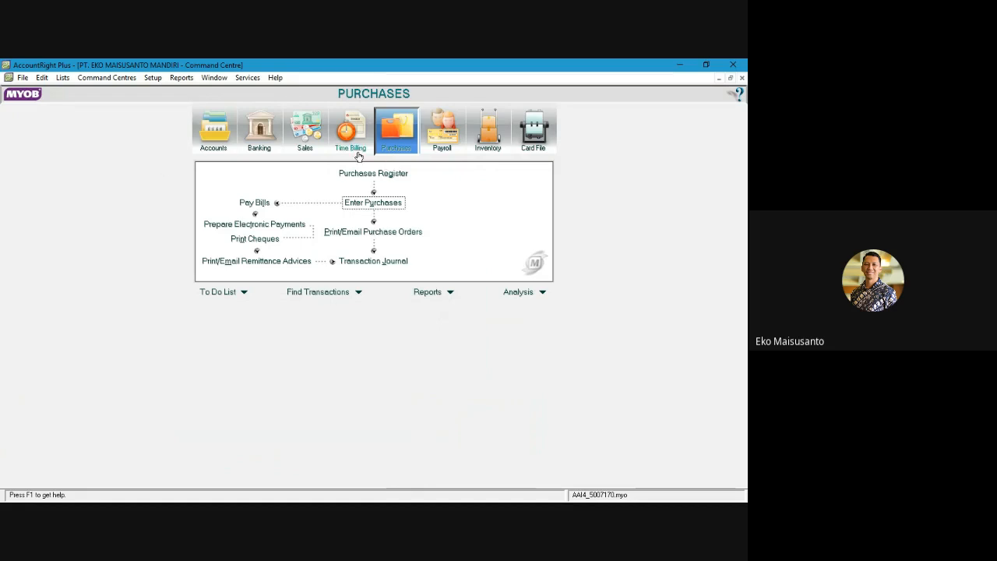
Start a new item purchase bill for the supplier Toko Poso
click(368, 206)
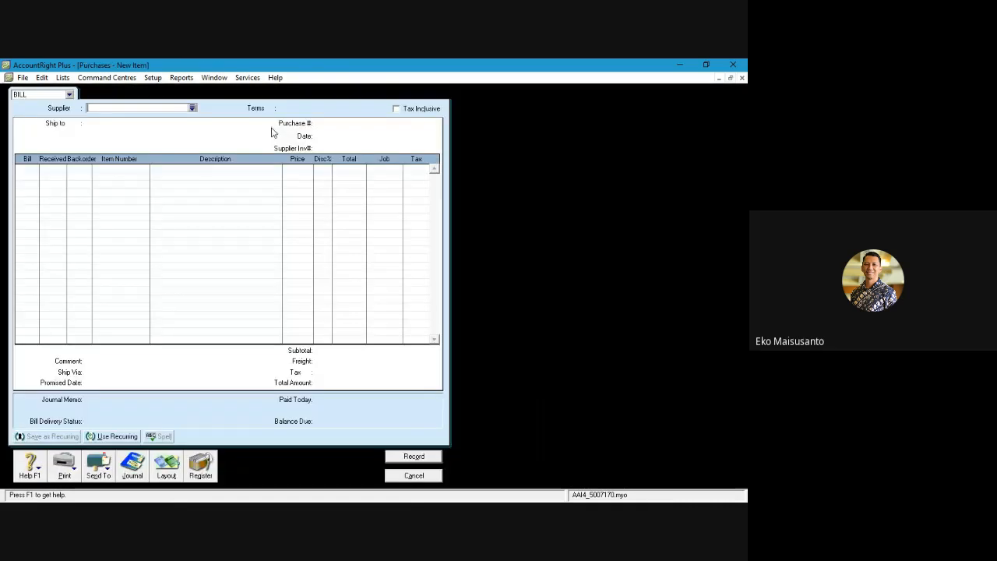
click(192, 111)
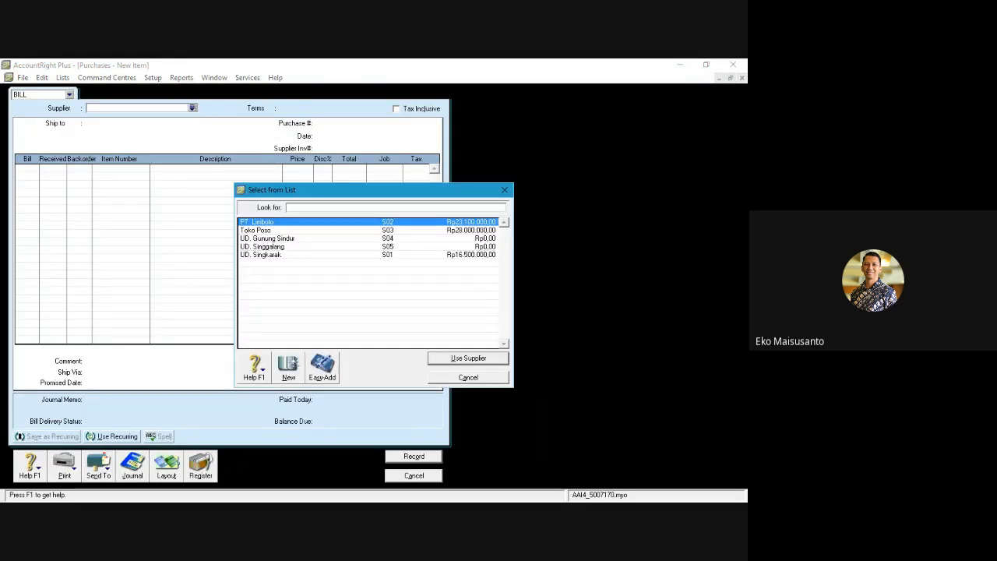
click(265, 231)
click(438, 360)
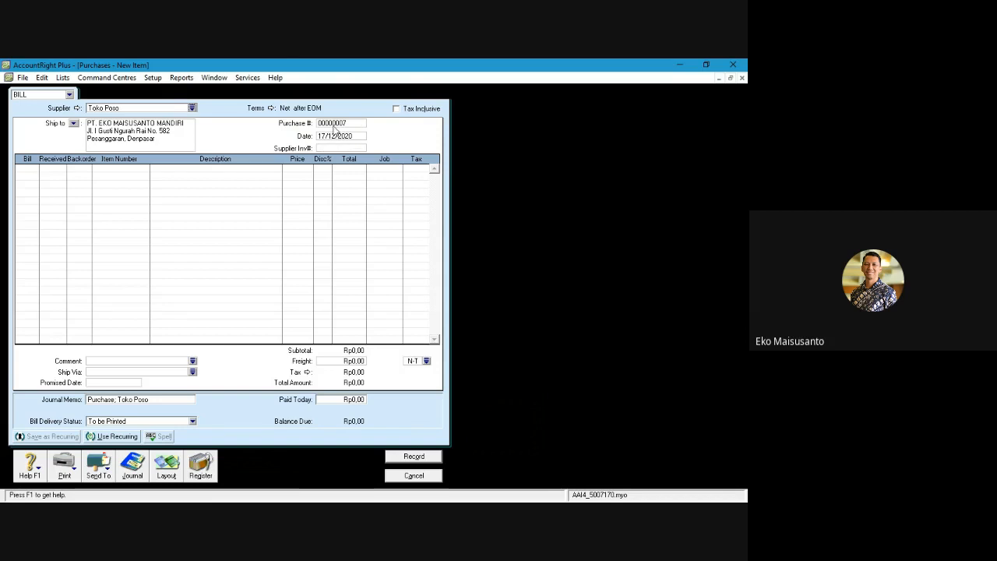
Set the bill's credit terms to In a Given # of Days, with 10 discount days, 50 balance due days and 2% early payment discount
click(271, 108)
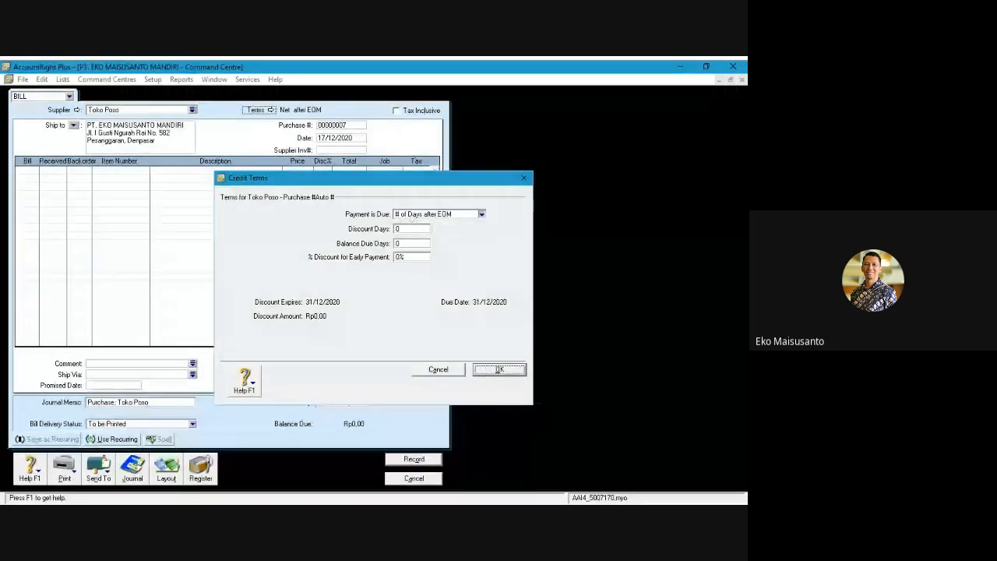
click(414, 216)
click(414, 241)
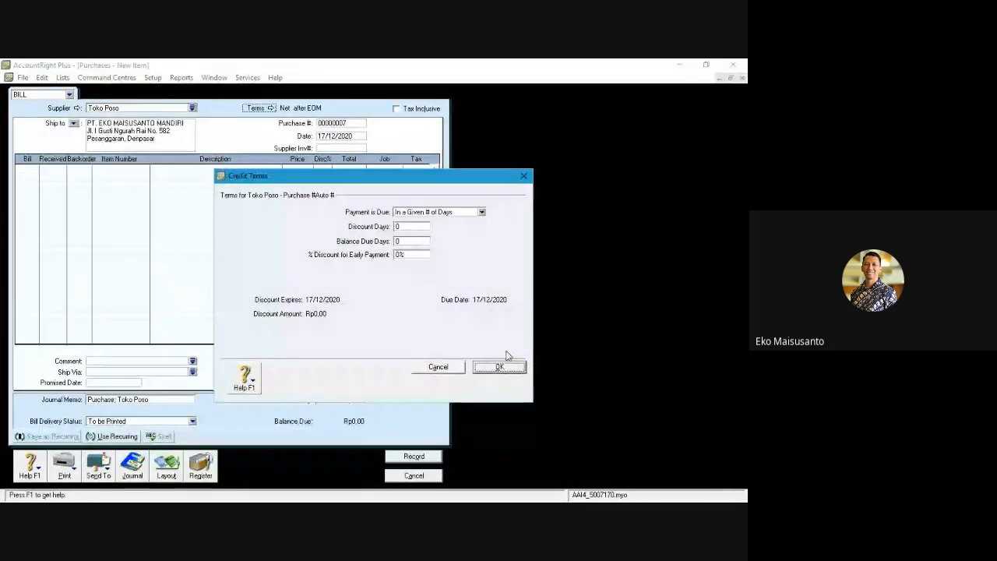
click(406, 226)
text(1)
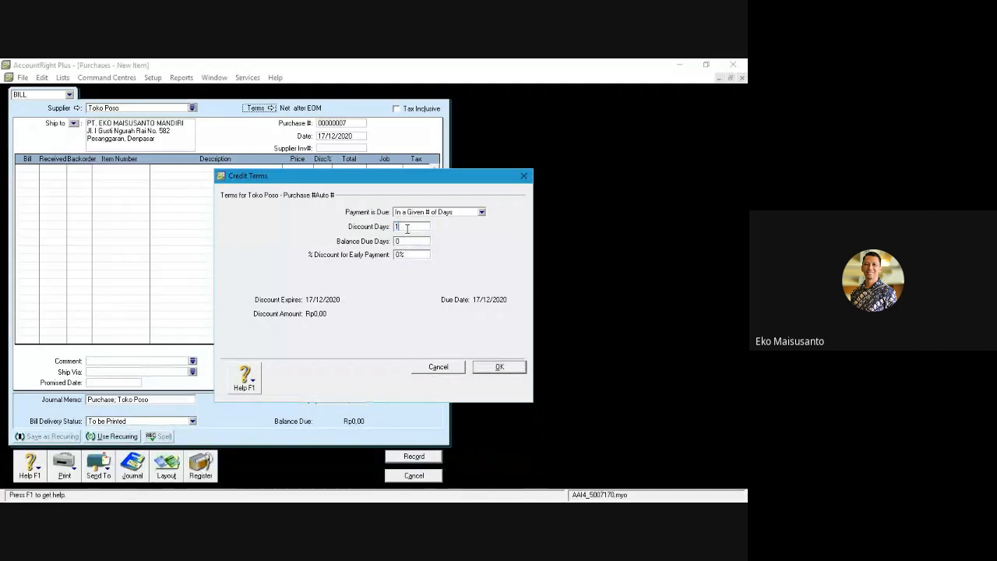
text(0)
key(Tab)
text(50)
key(Tab)
text(2)
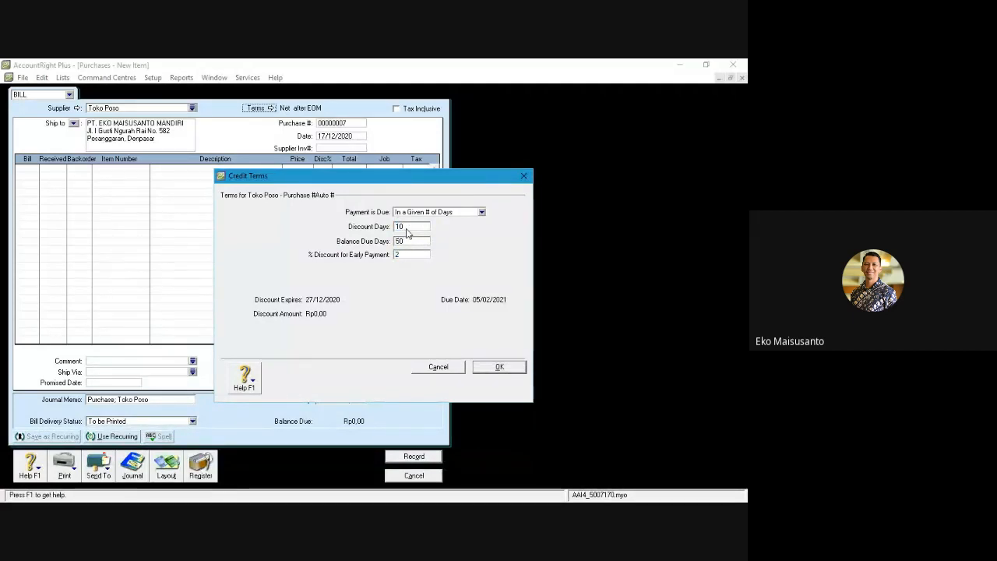
key(Return)
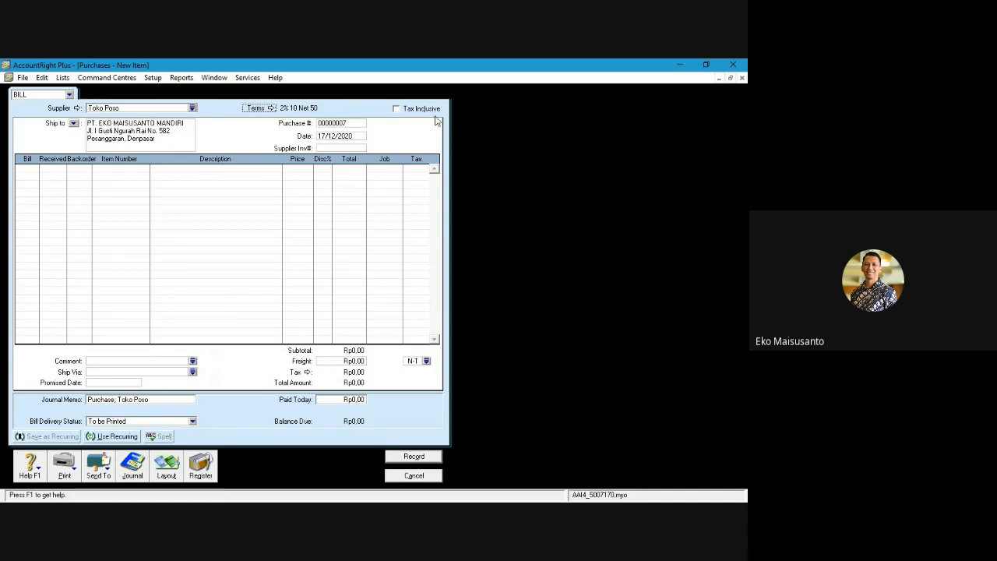
Date the Toko Poso bill 18/12/2020 and enter 23B1220 as the supplier invoice number
click(346, 147)
click(325, 137)
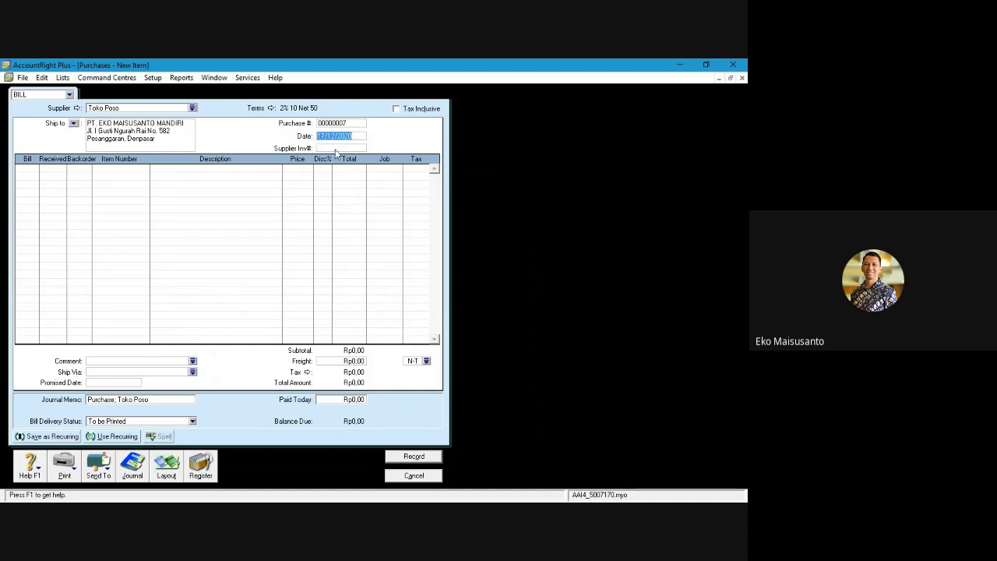
double_click(323, 135)
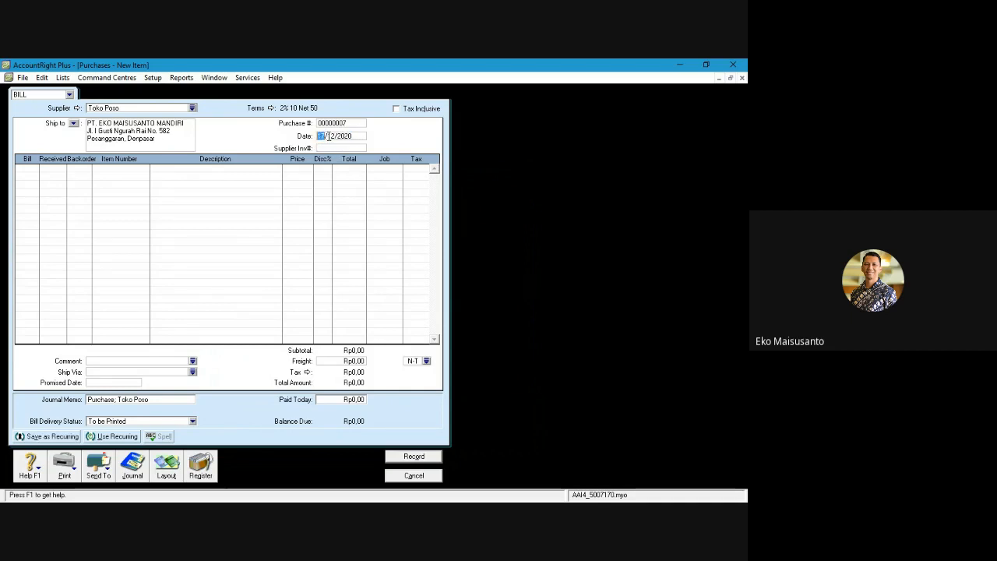
text(18)
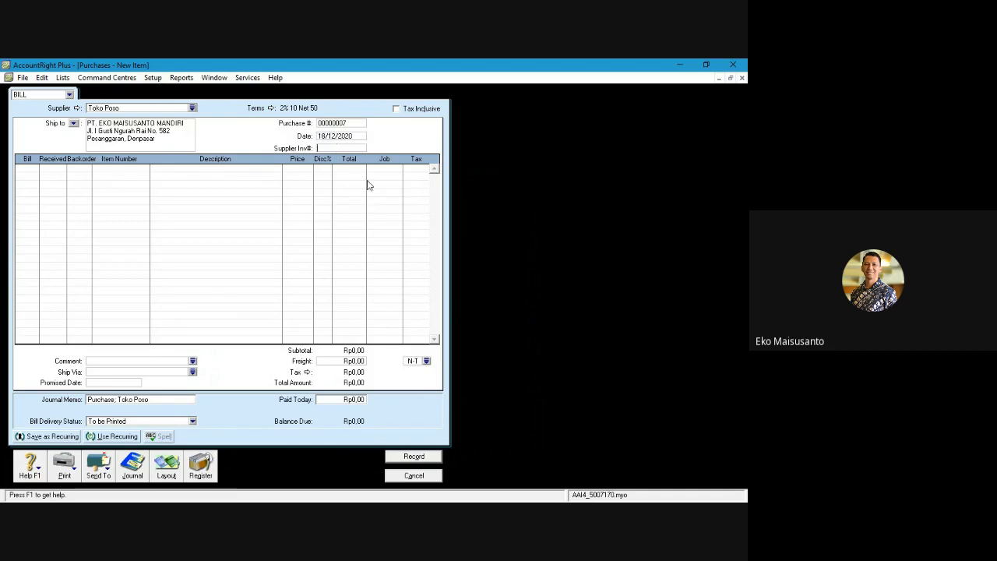
text(23B1220)
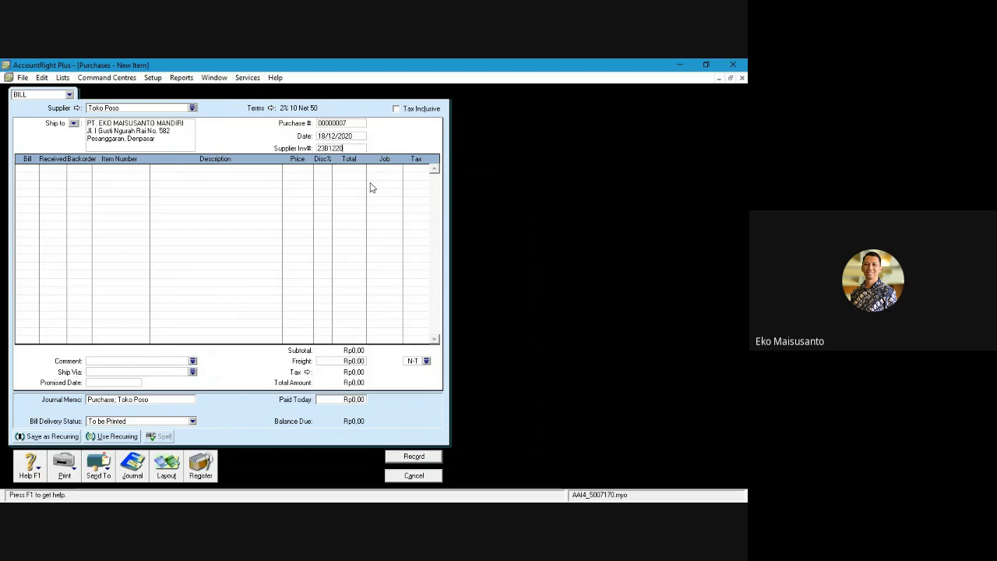
Enter 16 units of item P08, Printer Epson, on the first bill line at the default price
click(35, 170)
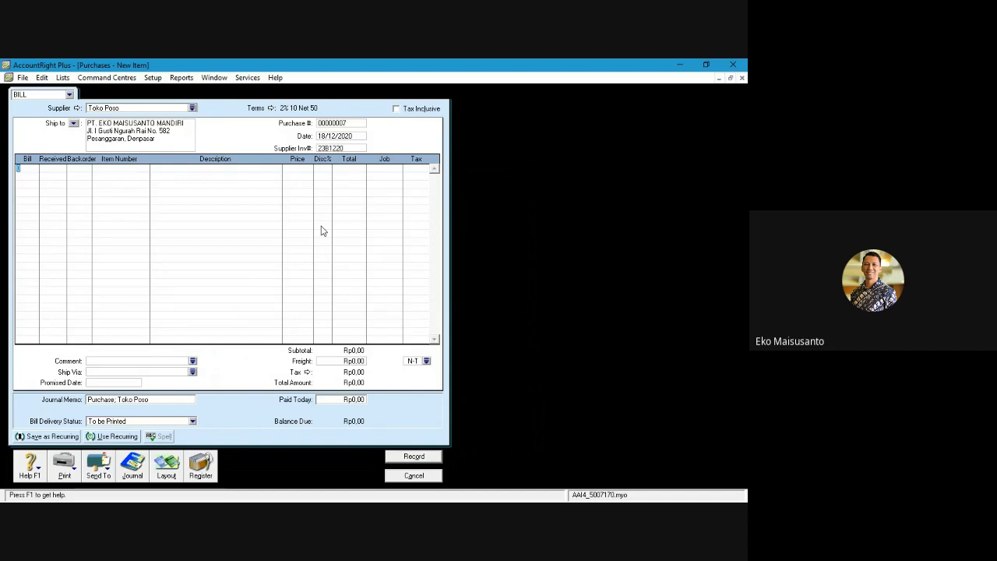
text(16)
key(Tab)
key(Tab)
key(Tab)
key(Tab)
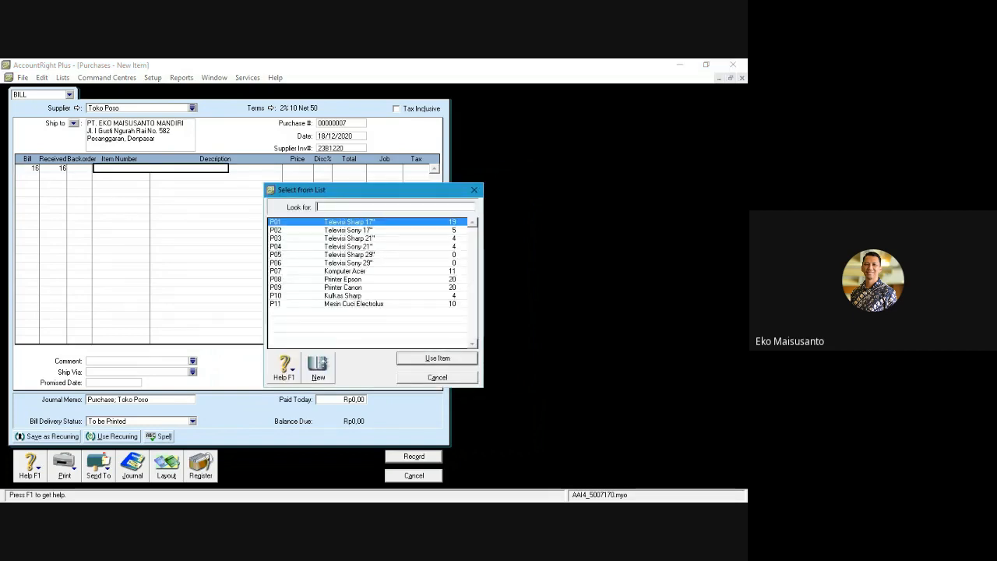
text(P08)
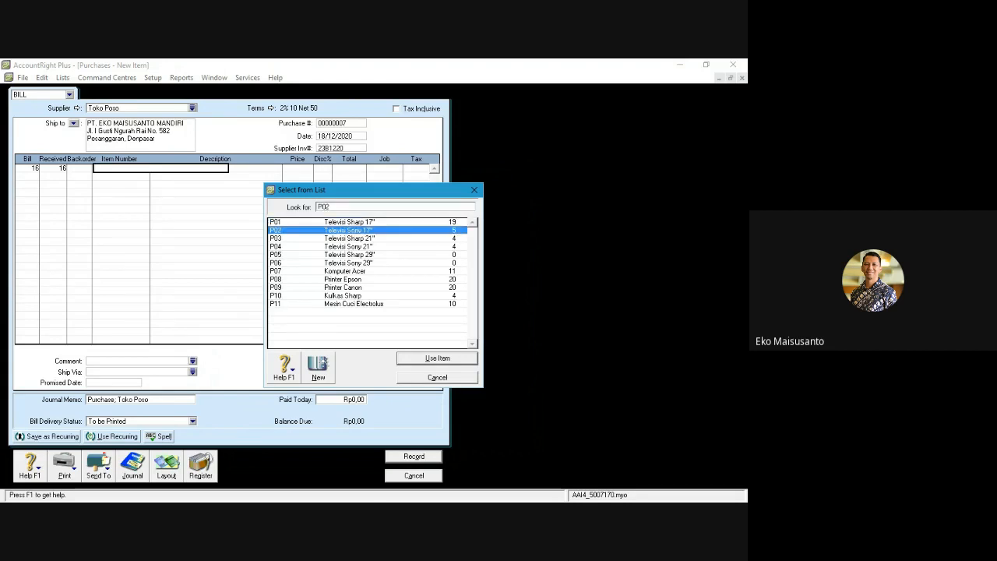
key(Return)
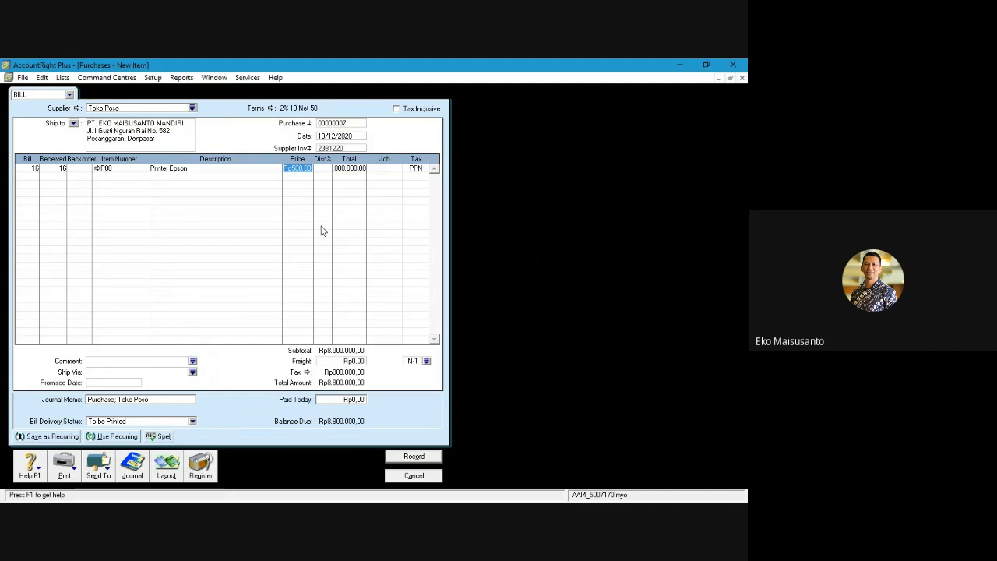
Enter 20 units of item P09, Printer Canon, on the second bill line at the default price and tax code
click(28, 174)
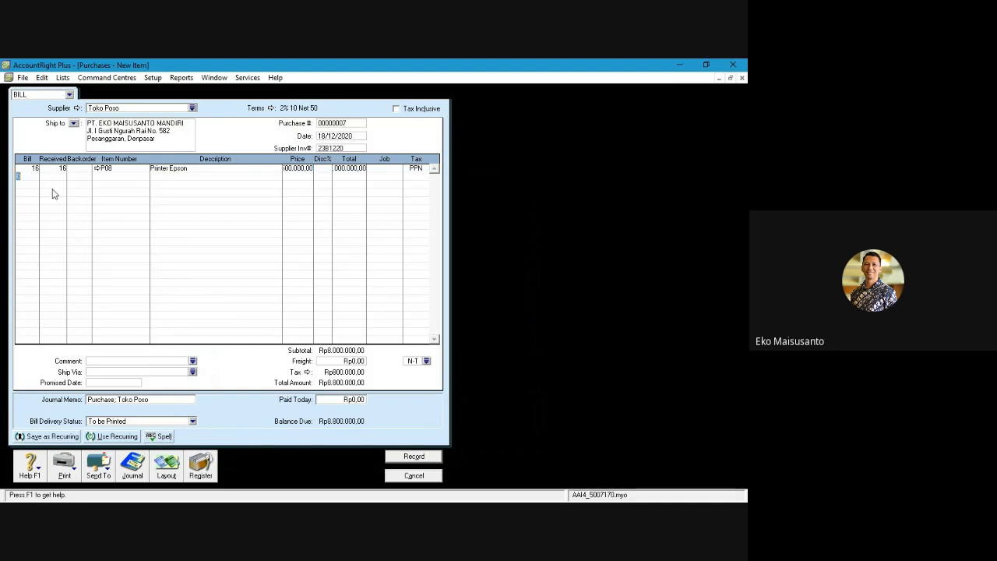
text(2)
key(Tab)
key(Tab)
key(Down)
key(Down)
key(Down)
key(Down)
key(Down)
key(Down)
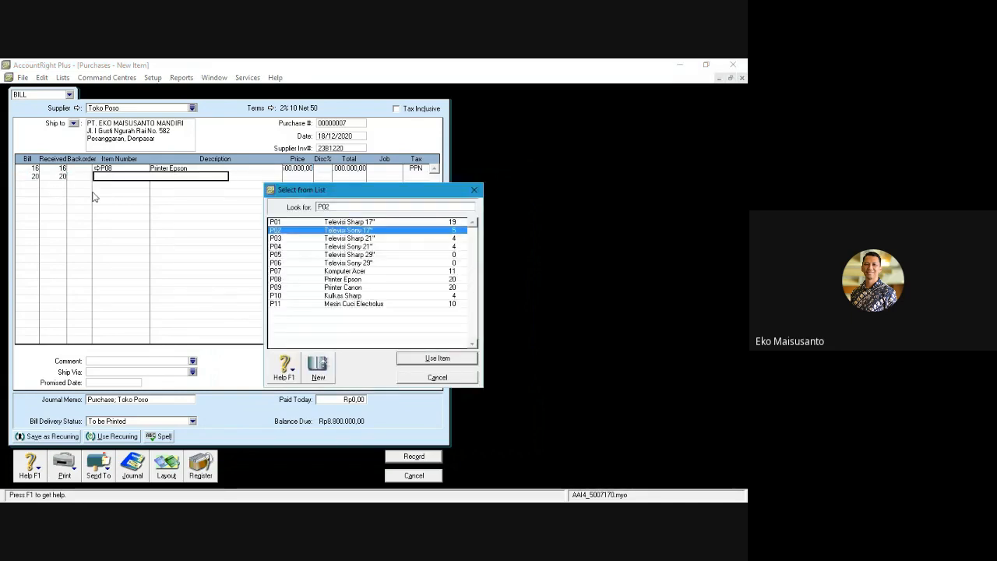
key(Down)
key(Down)
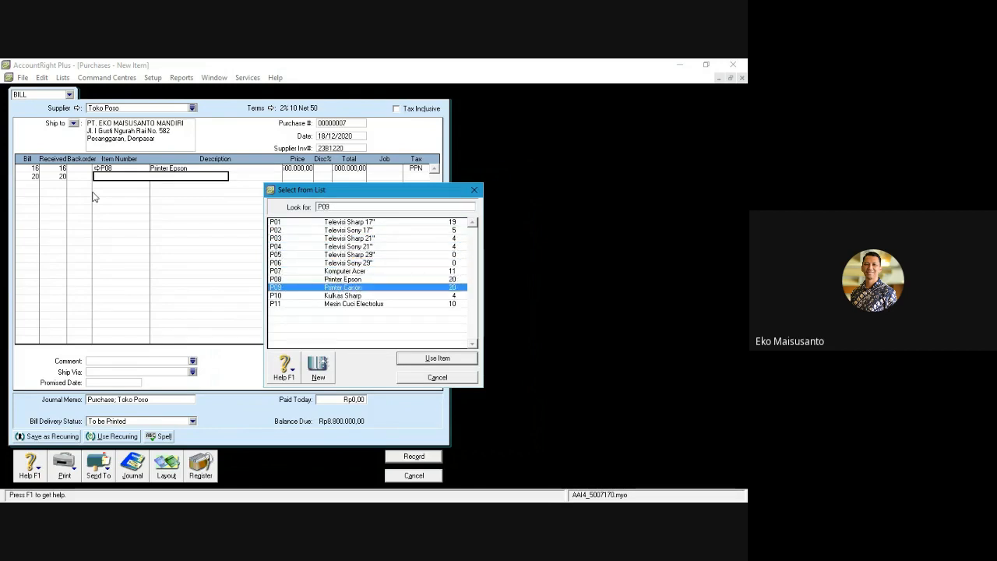
key(Return)
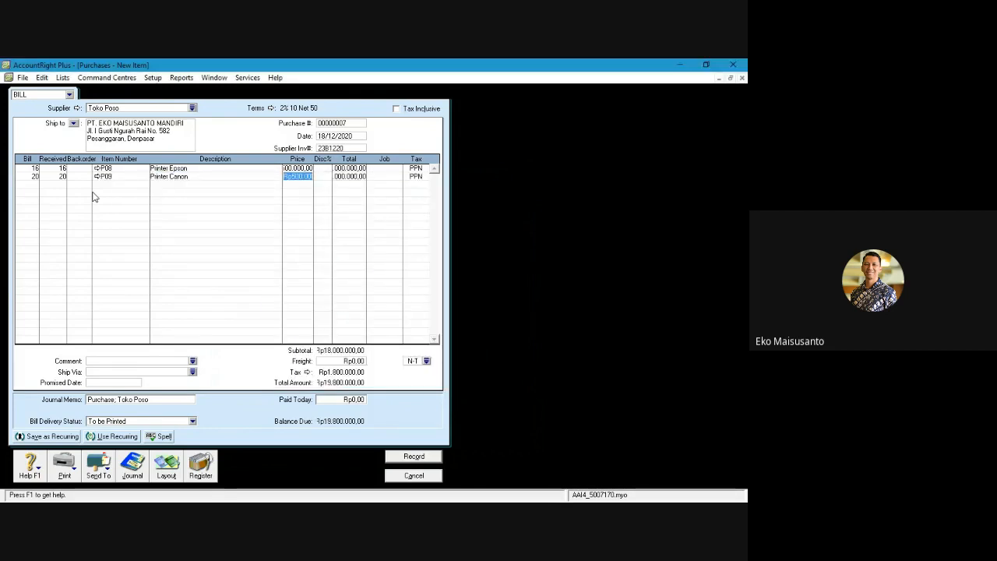
key(Tab)
key(Tab)
key(Tab)
key(Tab)
key(Tab)
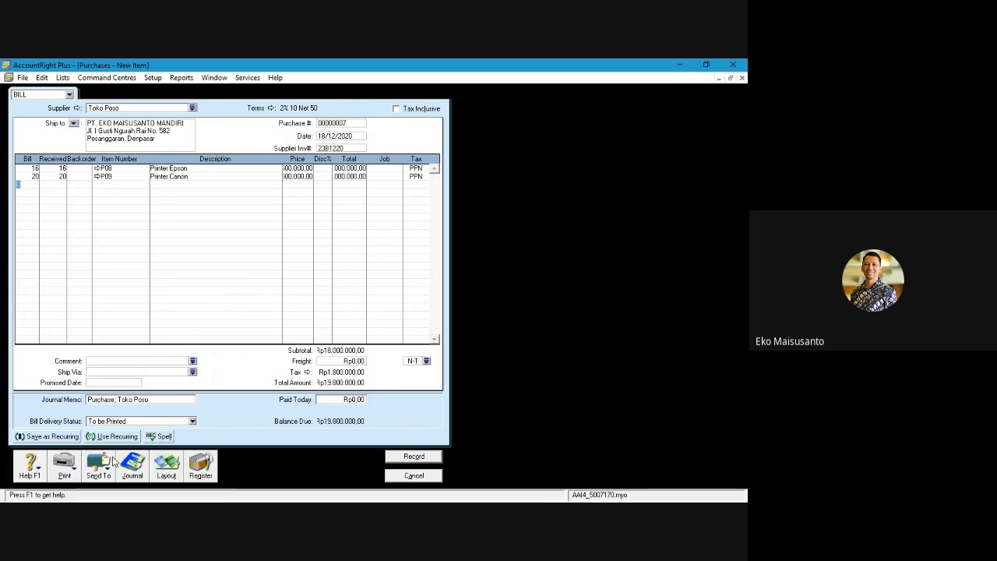
Choose FOB Shipping Point as the shipping method for the Toko Poso bill
click(193, 372)
click(309, 230)
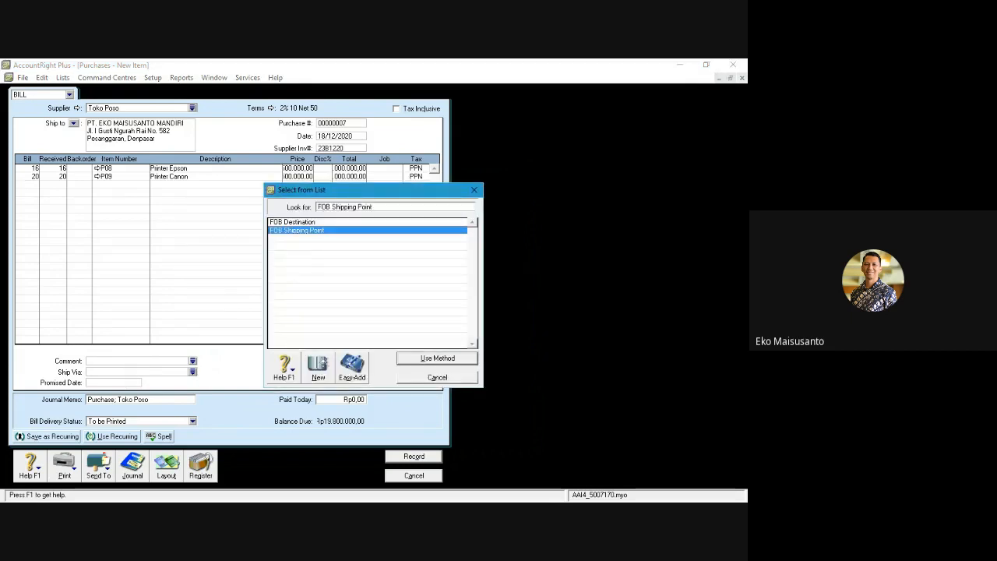
click(413, 359)
Set the journal memo to "Pembelian Kredit; Toko Poso", record the bill without changing its tax code, and close the purchase entry form
click(117, 401)
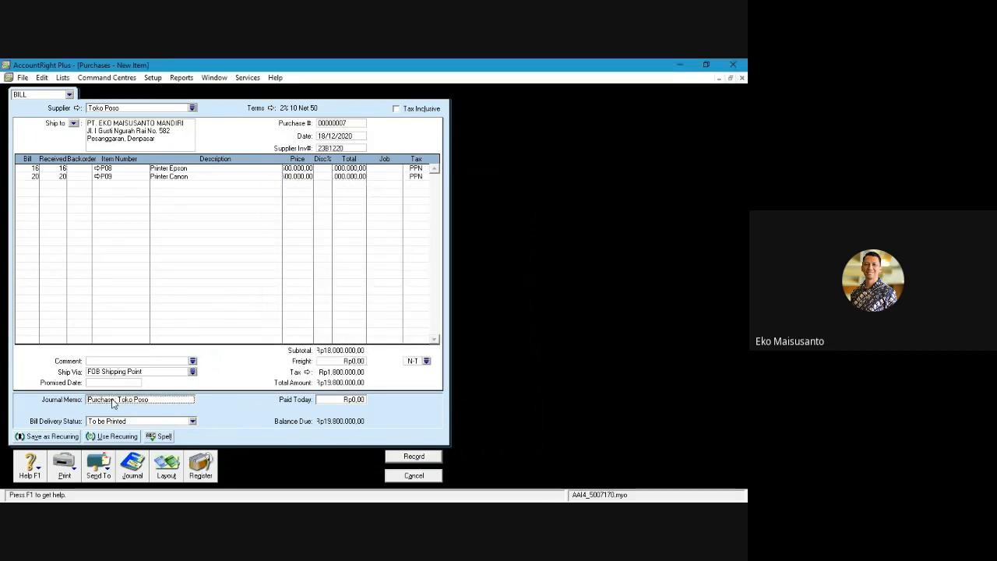
drag(114, 400, 69, 401)
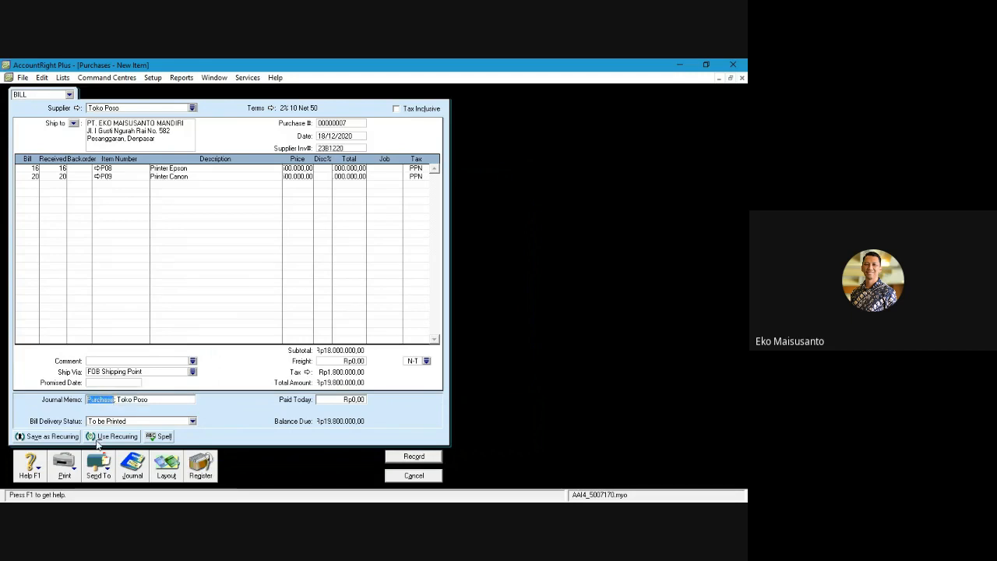
text(P)
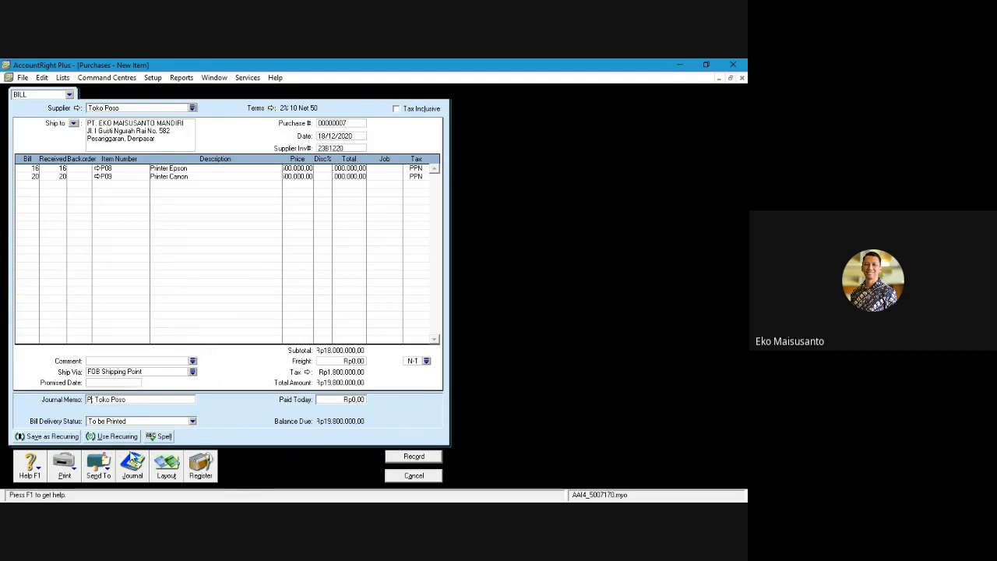
text(embelian)
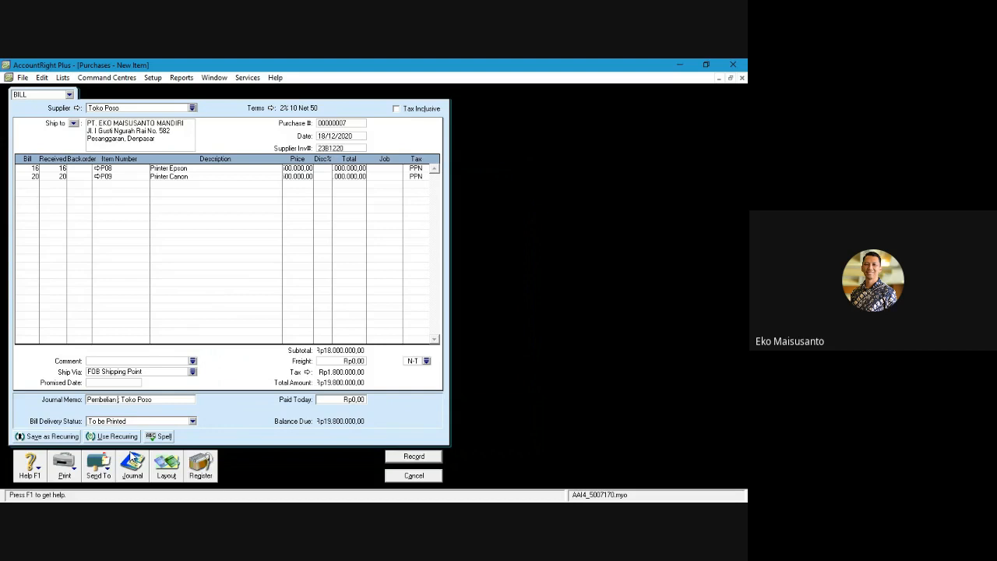
text( Kredit)
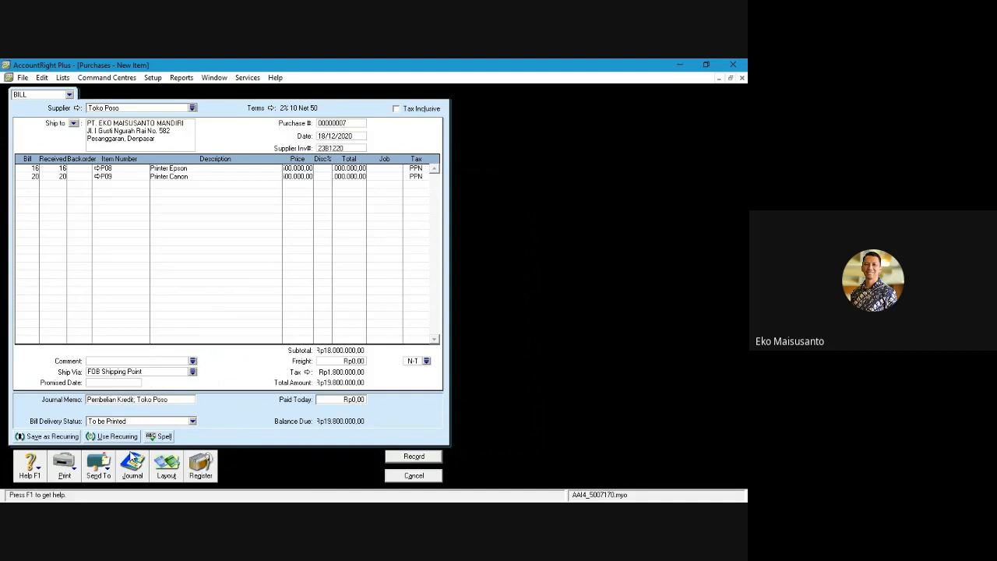
click(413, 458)
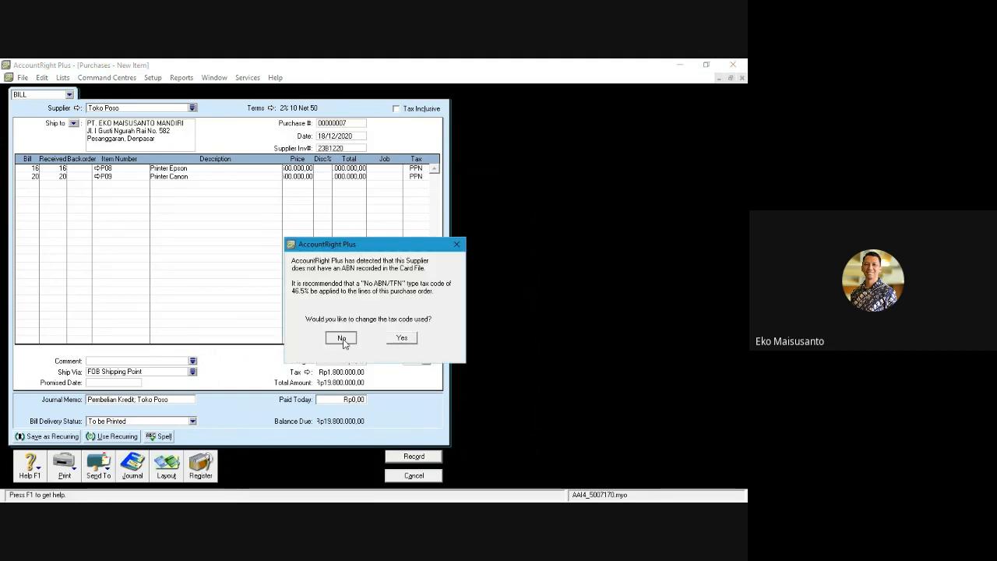
click(341, 338)
click(418, 475)
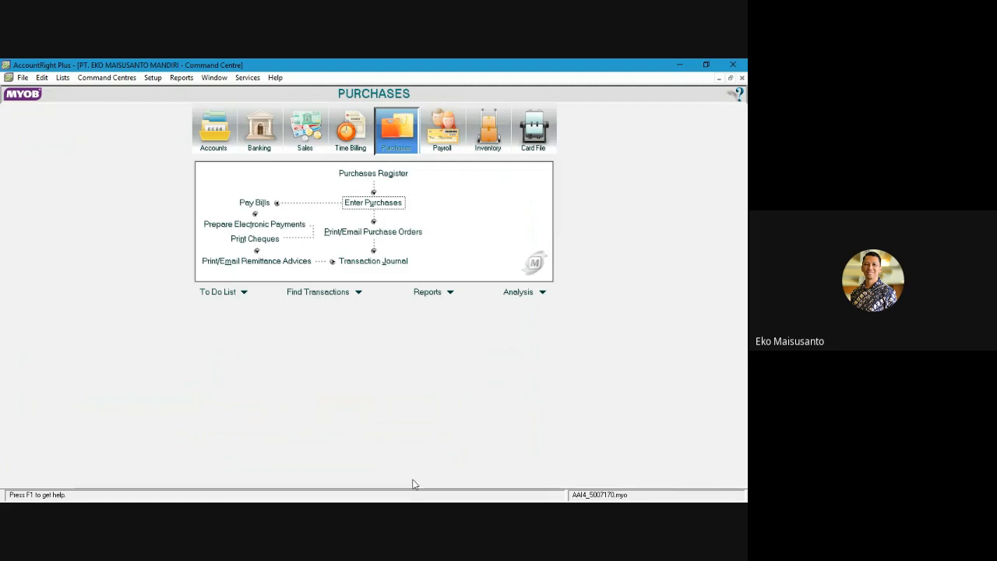
Start a new sales quote for customer UD. Musi
click(305, 140)
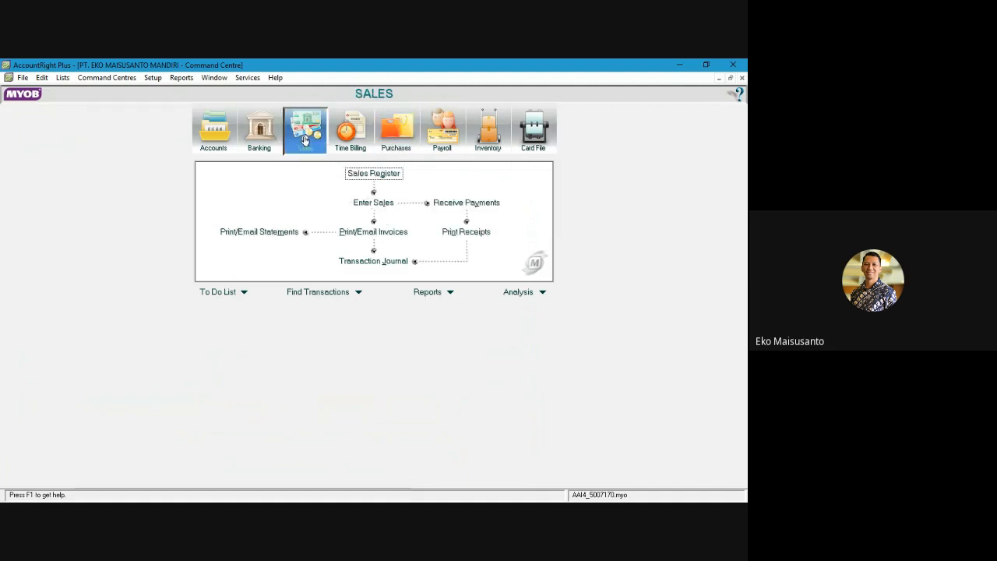
click(368, 205)
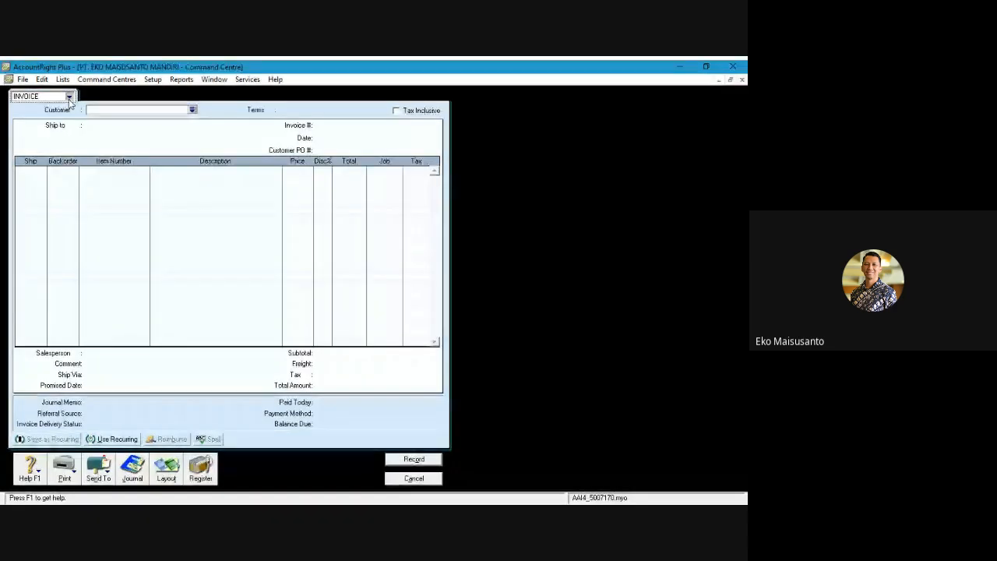
click(69, 97)
click(49, 107)
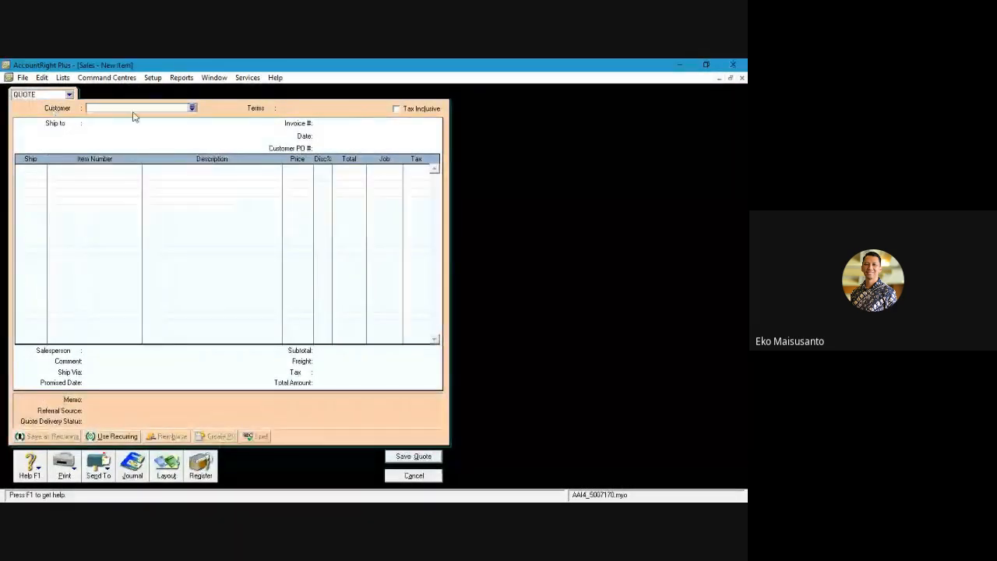
click(191, 108)
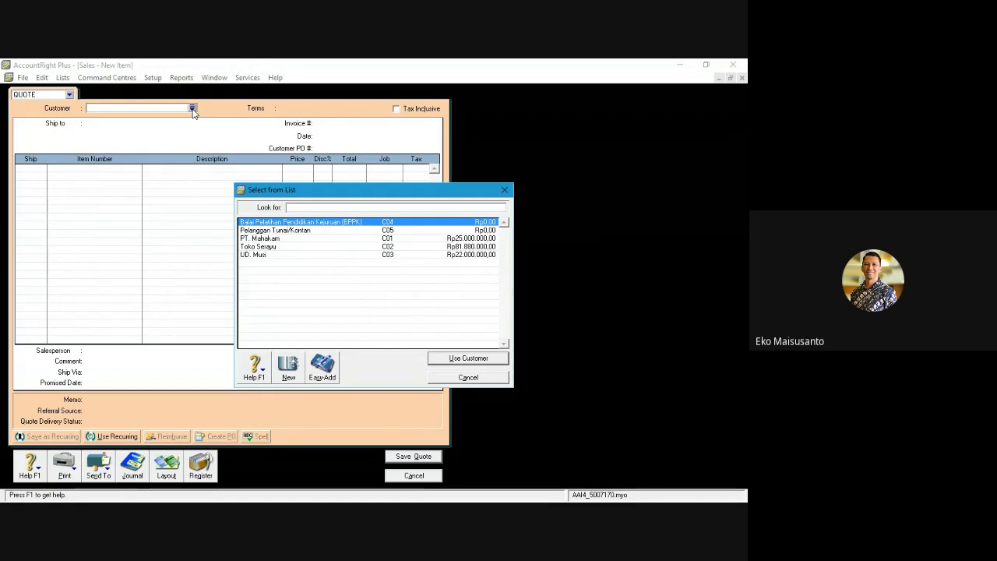
click(264, 255)
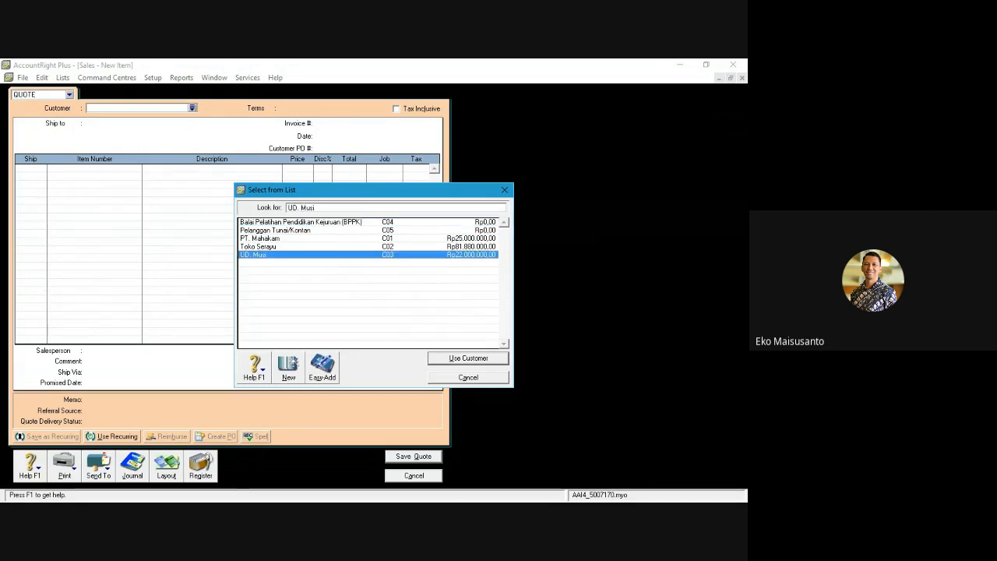
click(441, 359)
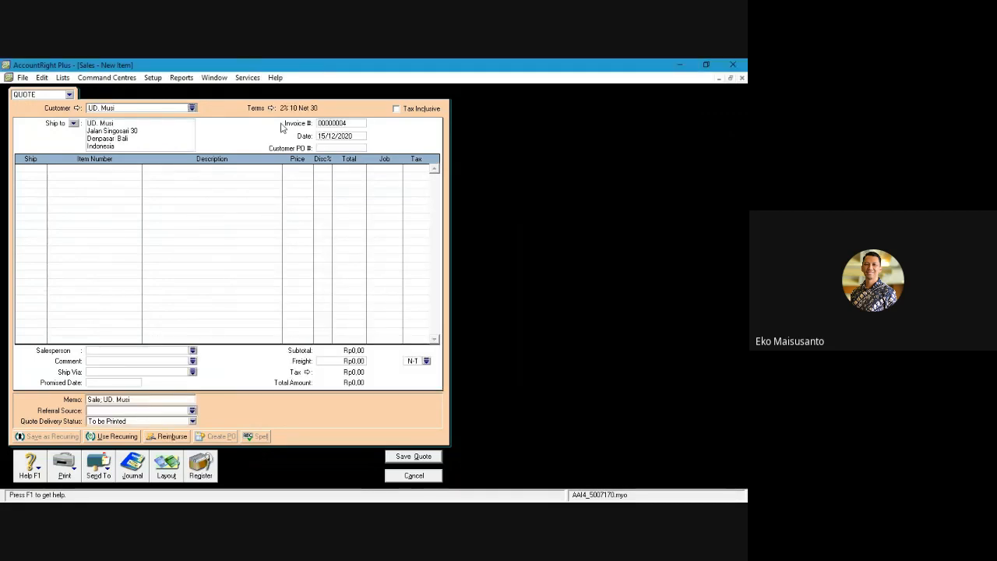
Set the quote's invoice number to 00000003 and date to 18/12/2020, and enter the customer PO number
click(328, 125)
text(00000003)
key(Tab)
text(1)
click(339, 148)
text(050)
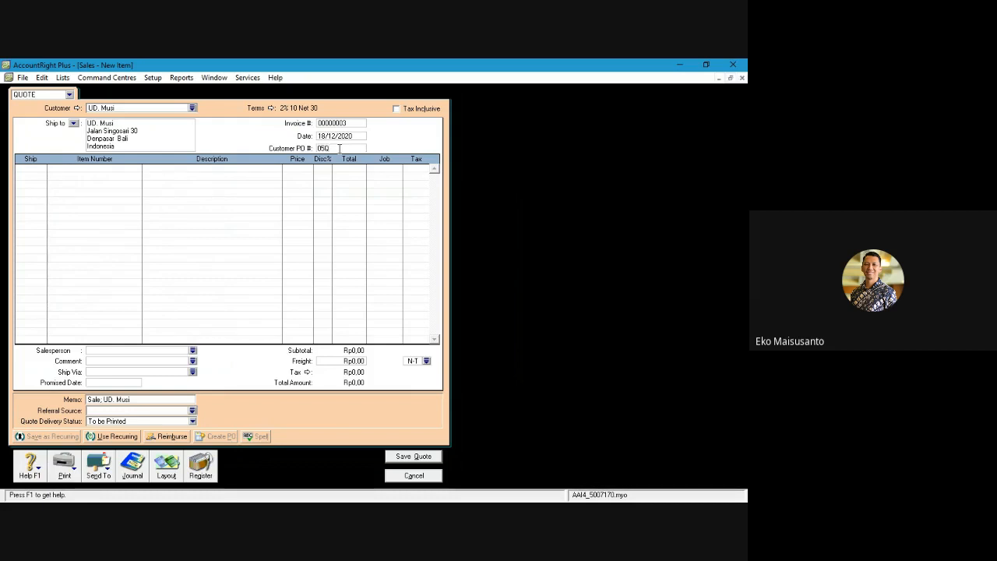
text(1)
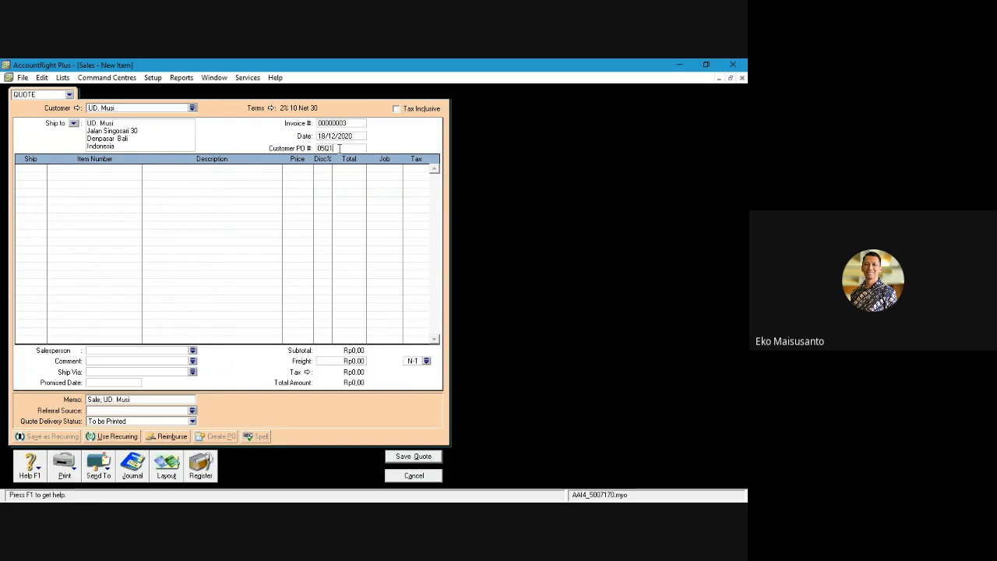
text(220)
Enter 6 units of item P11, Mesin Cuci Electrolux, on the first quote line at the default price without a discount
click(42, 170)
text(6)
key(Tab)
text(P07)
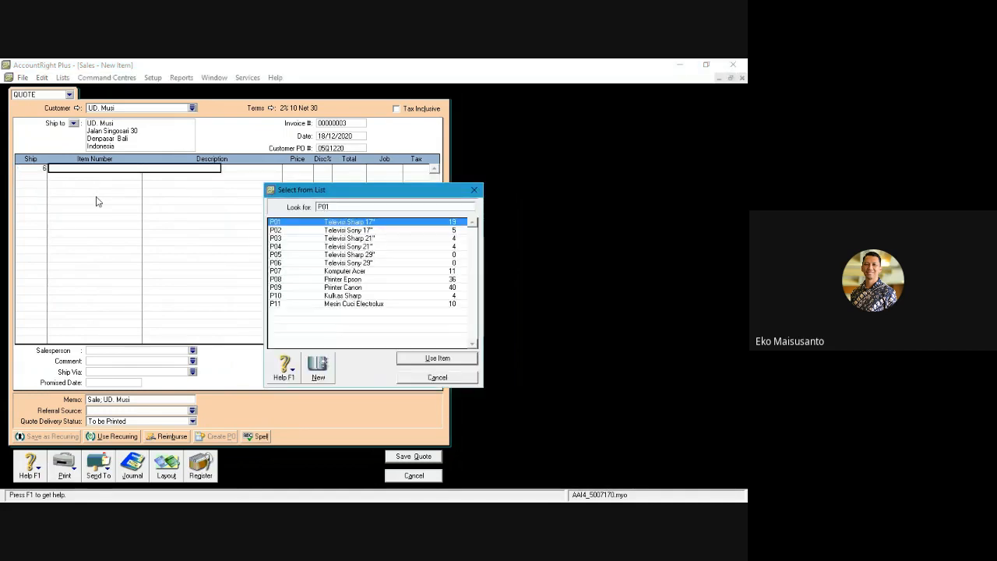
key(Down)
key(Down)
key(Down)
key(Down)
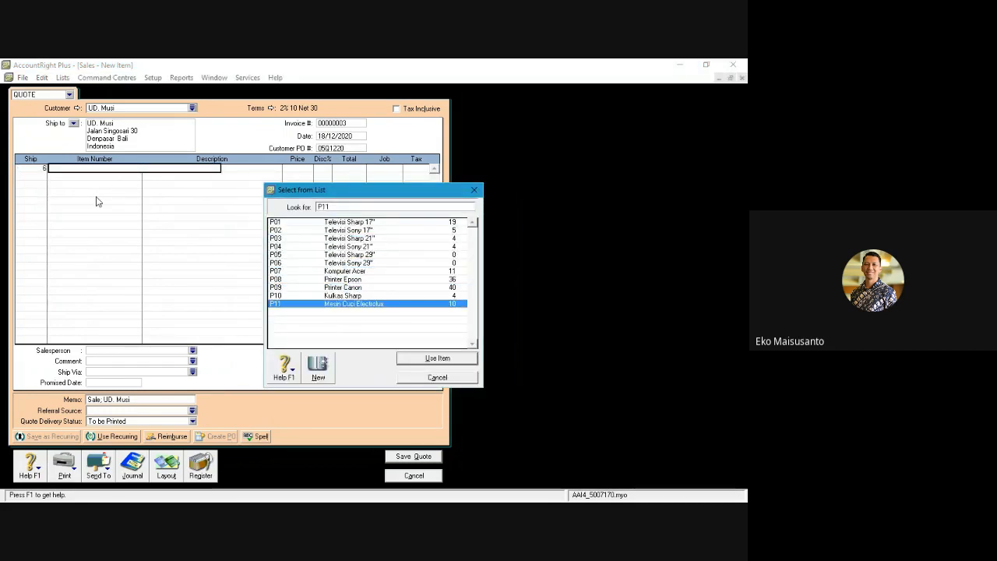
key(Return)
key(Tab)
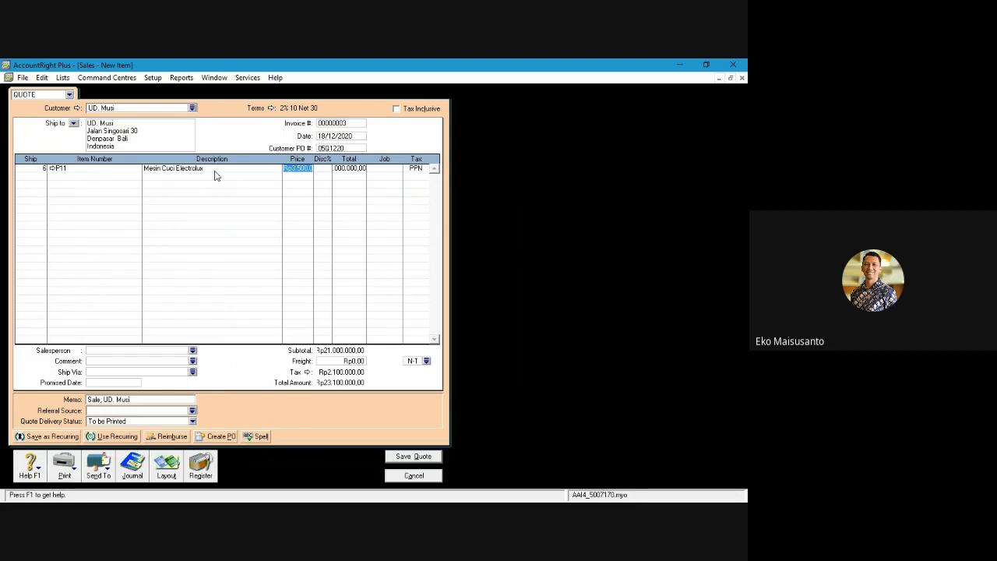
click(321, 168)
Set the quote memo to "Permintaan Penjualan; UD. Musi" and save the quote
drag(101, 399, 56, 399)
text(Permin)
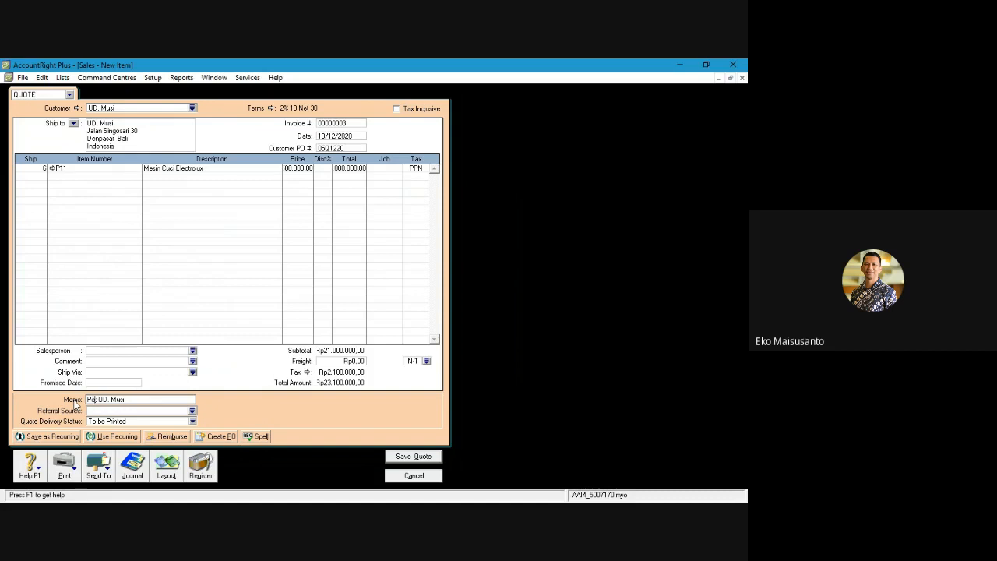
text(taan)
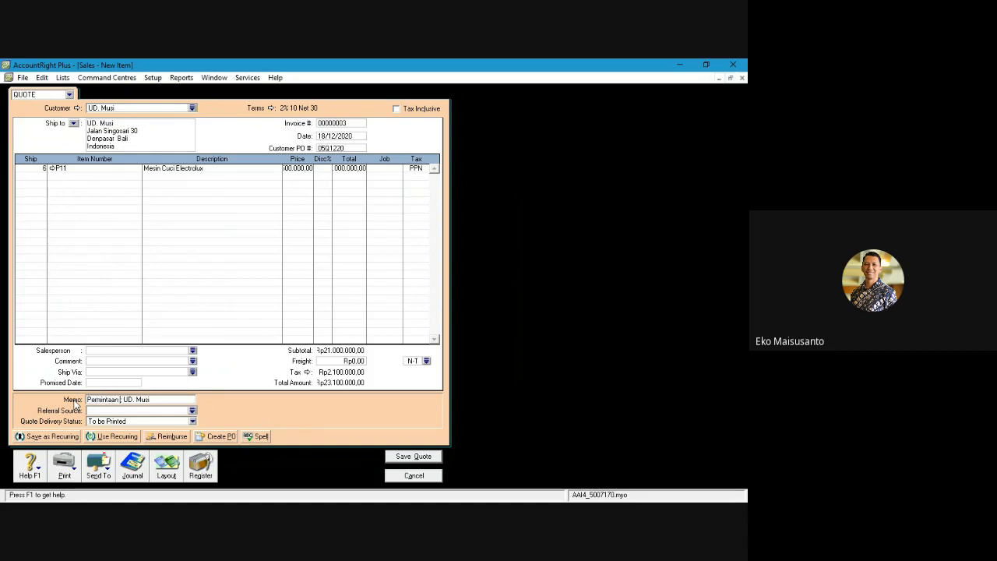
text( penjualan)
key(BackSpace)
key(BackSpace)
key(BackSpace)
key(BackSpace)
key(BackSpace)
key(BackSpace)
key(BackSpace)
key(BackSpace)
key(BackSpace)
key(BackSpace)
text(Penjualan)
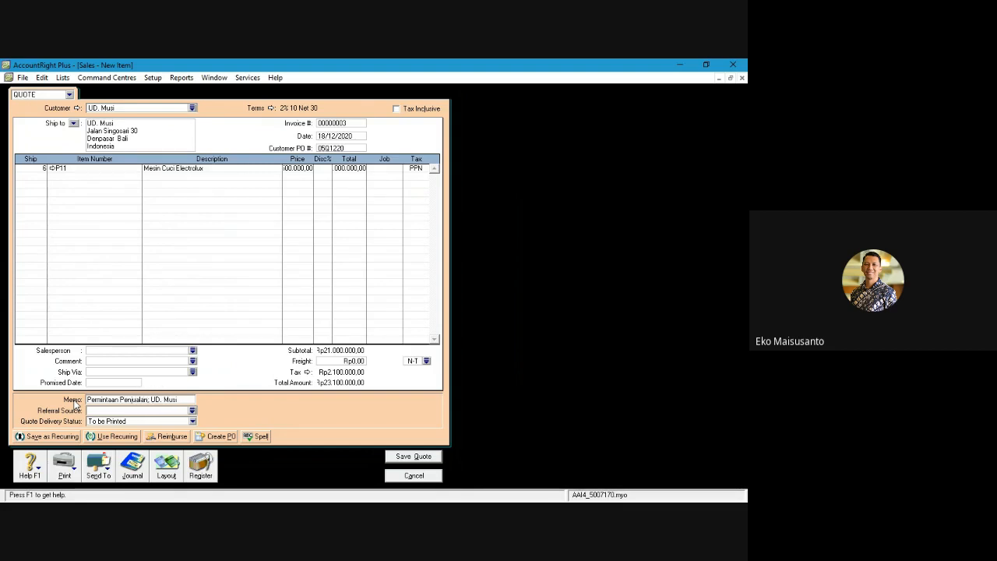
click(410, 457)
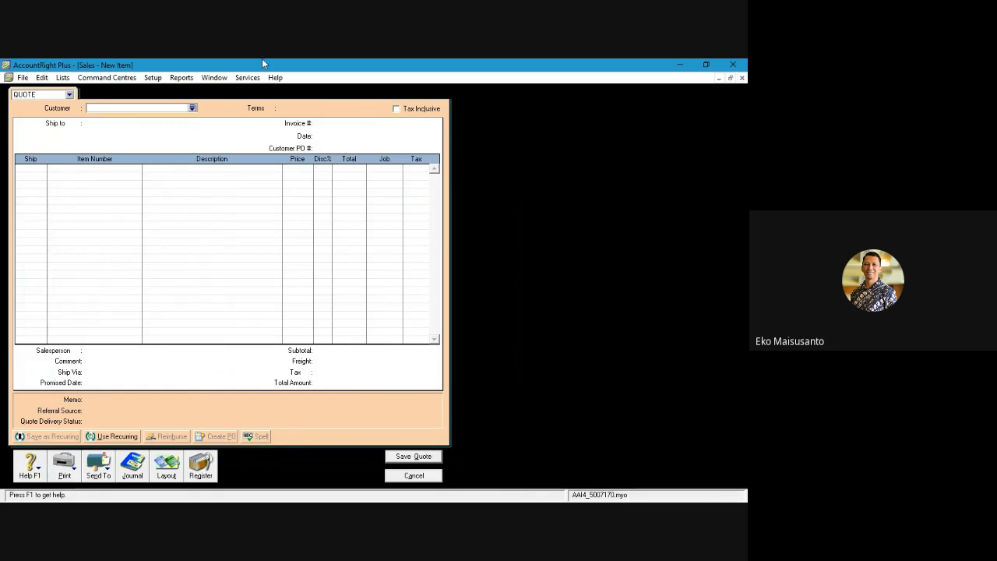
Convert the UD. Musi quote in the sales register to an order and enter its sales order number, keeping the date 18/12/2020
click(208, 472)
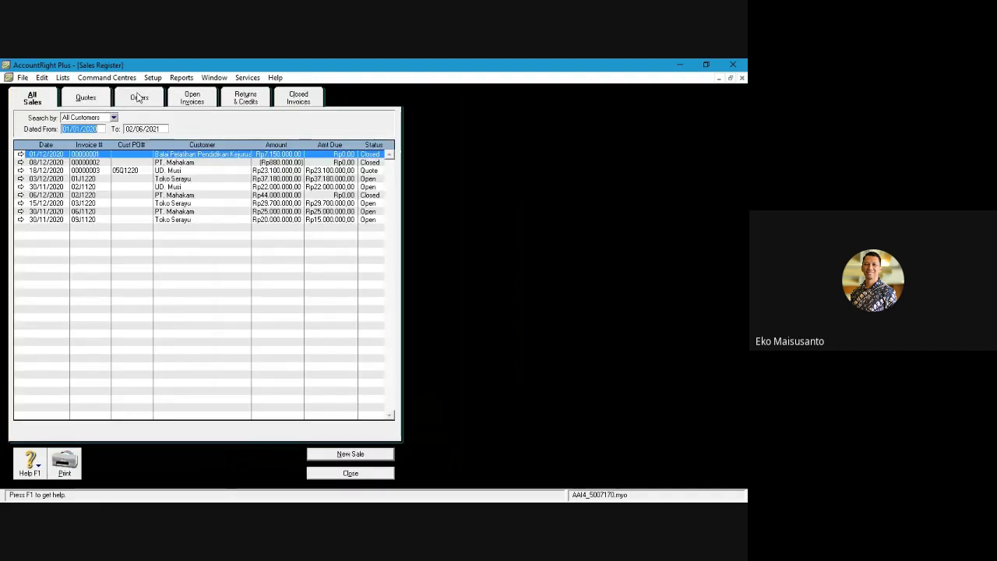
click(84, 98)
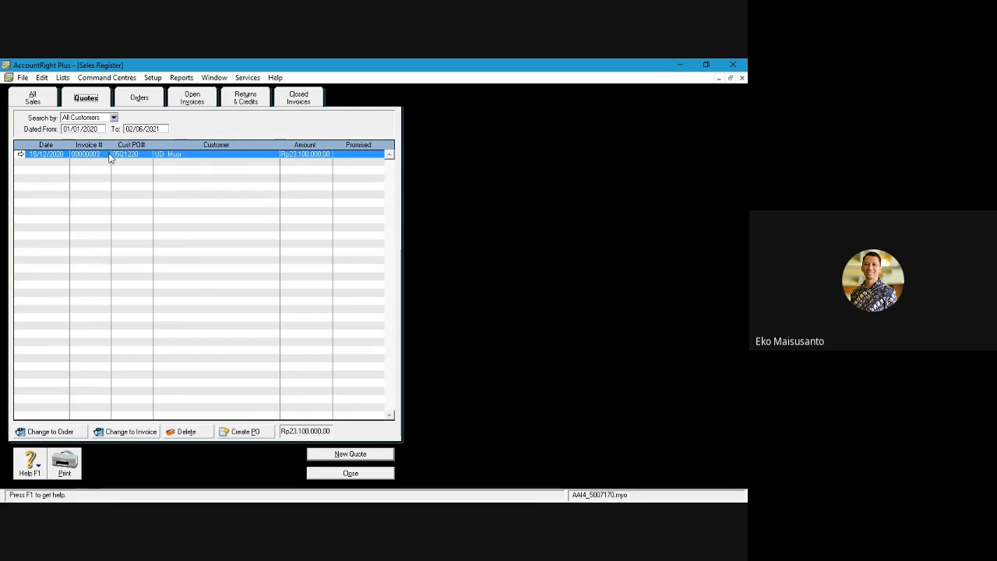
click(47, 432)
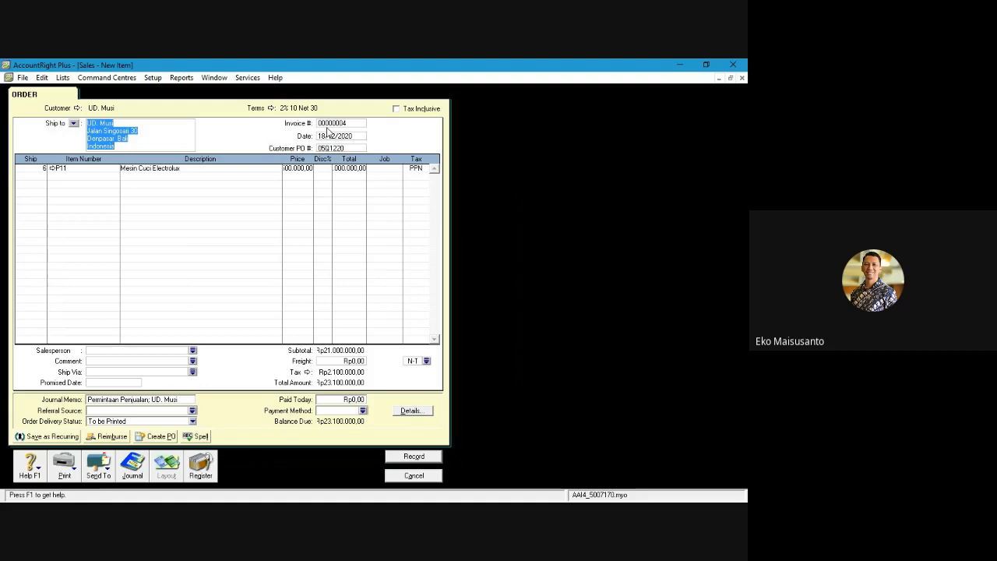
key(Tab)
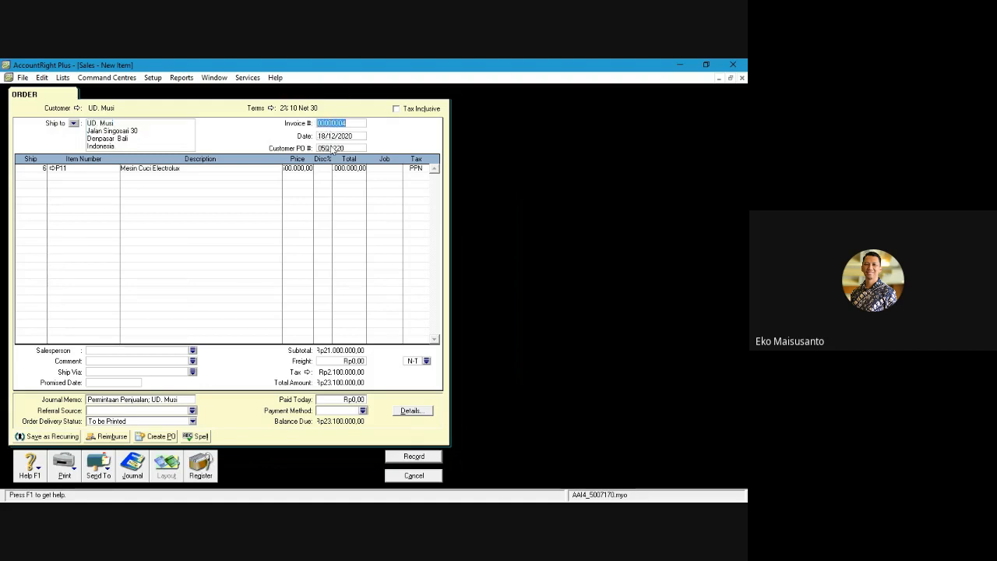
text(01SO1220)
click(327, 136)
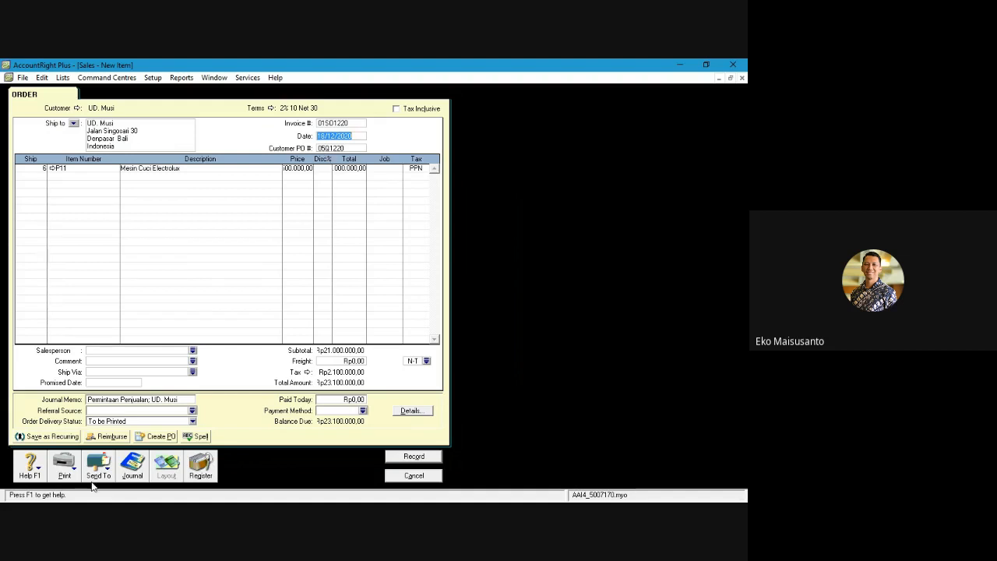
Set the order's journal memo to "Order Penjualan; UD. Musi" and record the order
click(115, 400)
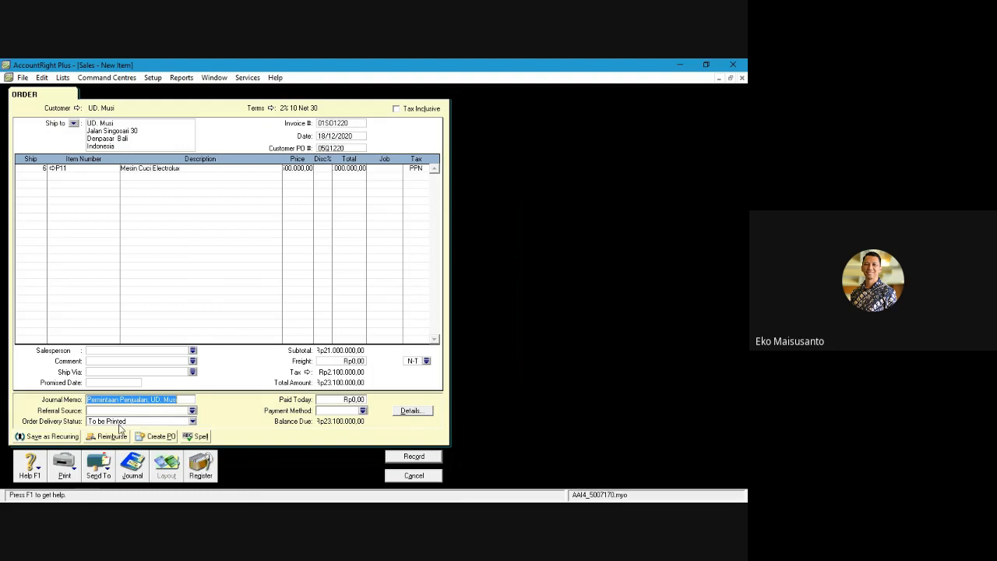
drag(120, 400, 76, 400)
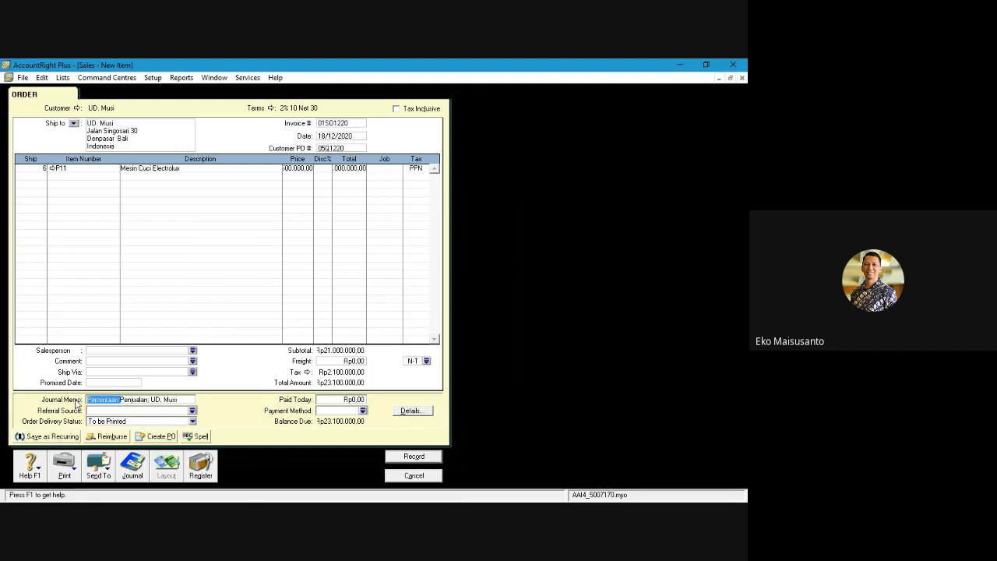
text(O)
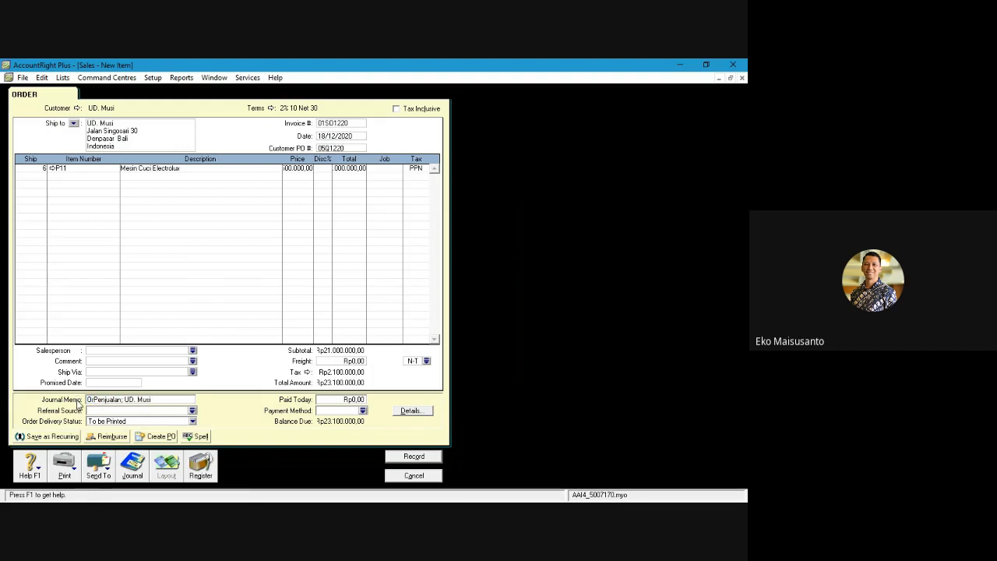
text(rder)
click(397, 460)
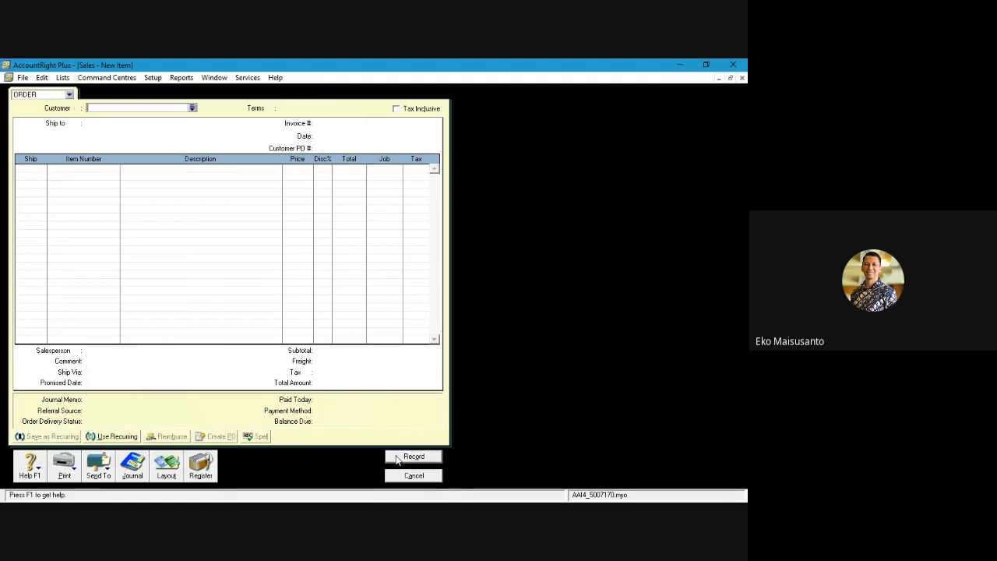
Delete the original UD. Musi quote from the sales register, check the orders list, and return to the Sales command centre
click(201, 465)
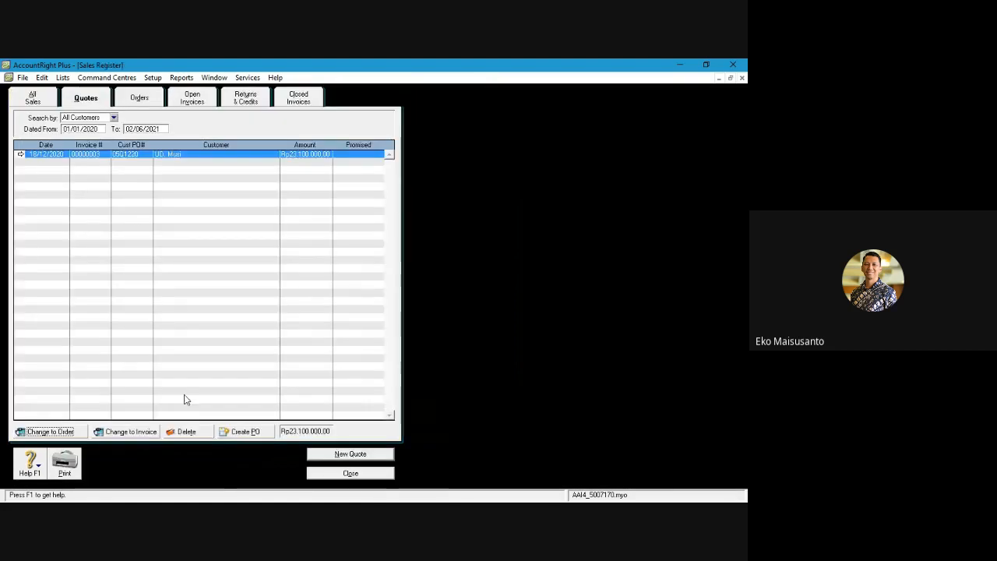
click(191, 435)
click(139, 97)
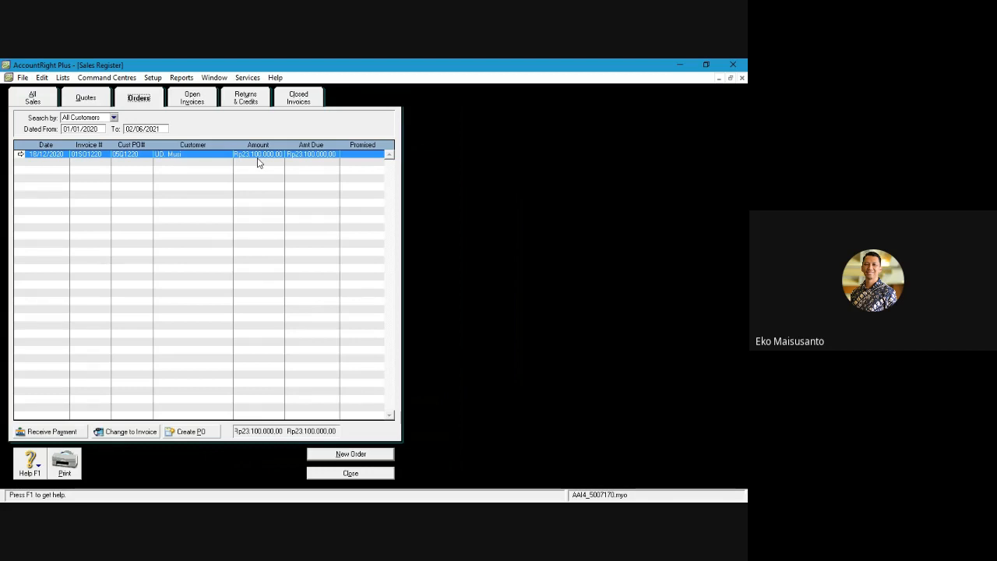
click(350, 454)
click(414, 475)
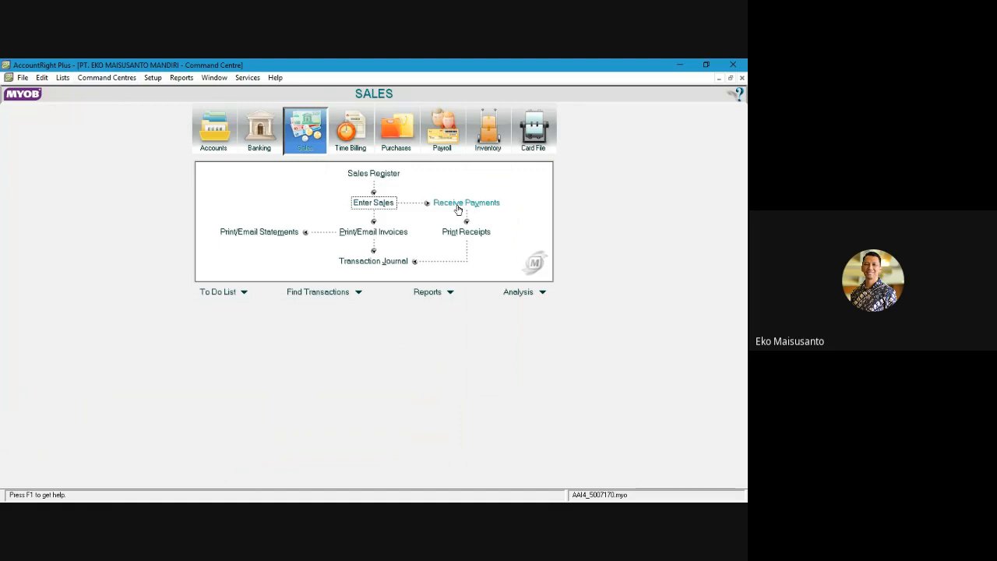
Start a received payment from Toko Serayu into the default Bank BRI account, dated 18/12/2020
click(458, 207)
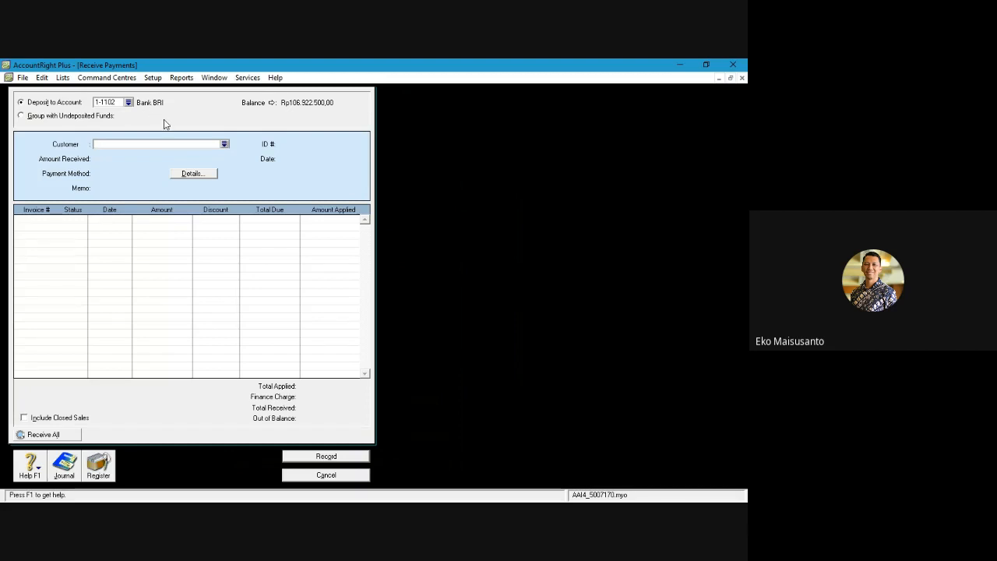
click(225, 144)
click(258, 247)
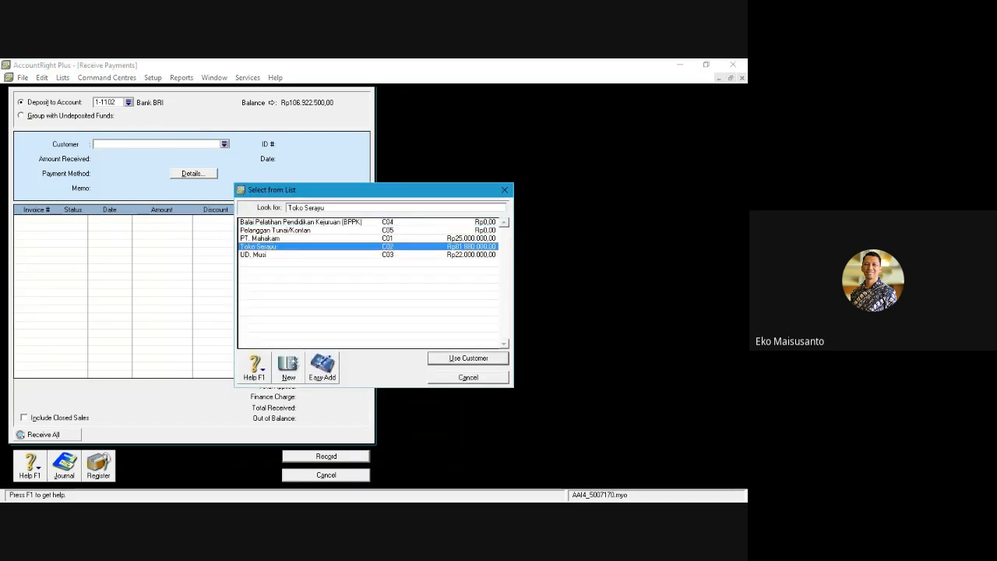
click(443, 358)
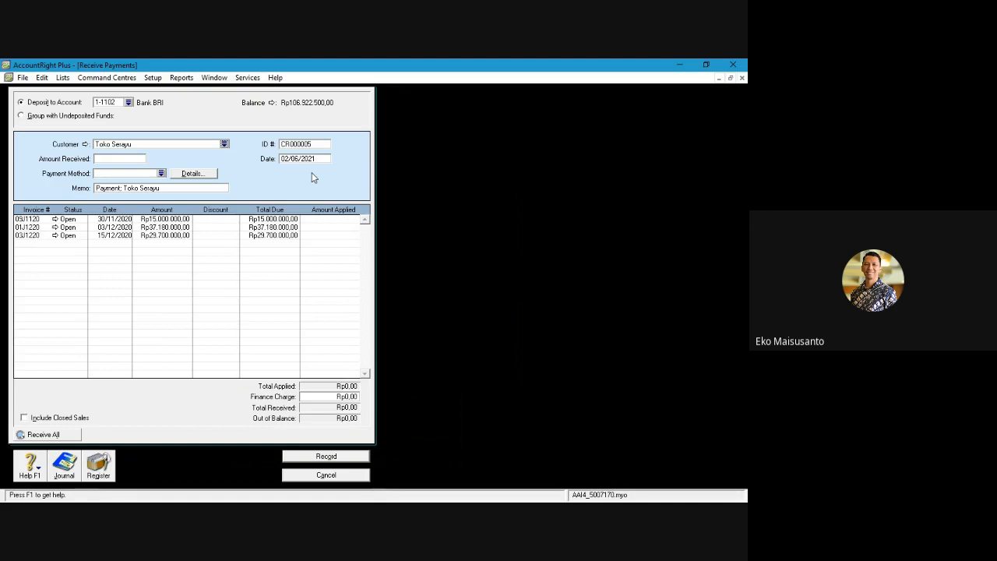
click(286, 160)
text(18/12/2020)
Set the amount received from Toko Serayu to Rp29.106.000,00
click(127, 159)
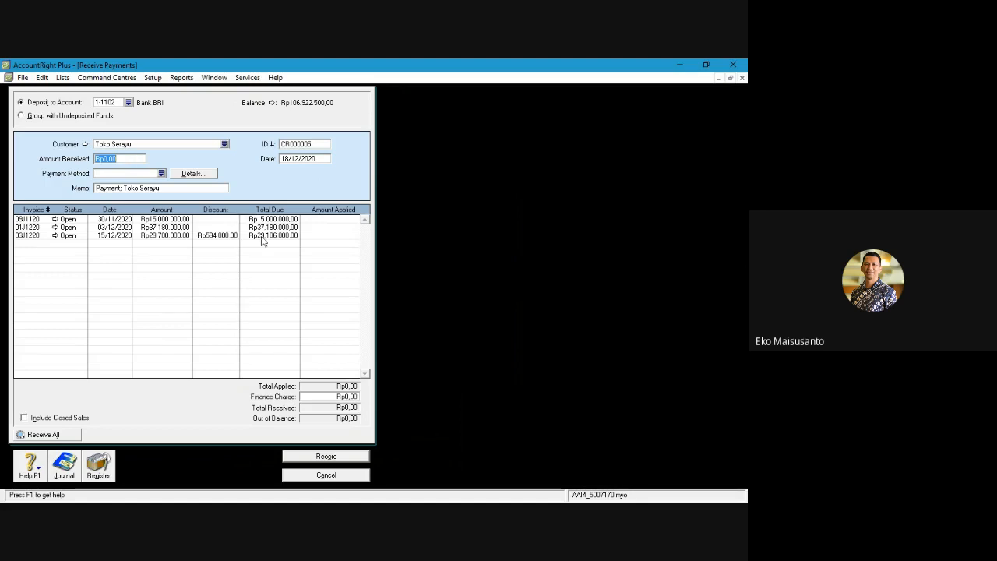
text(29.10)
text(6.0)
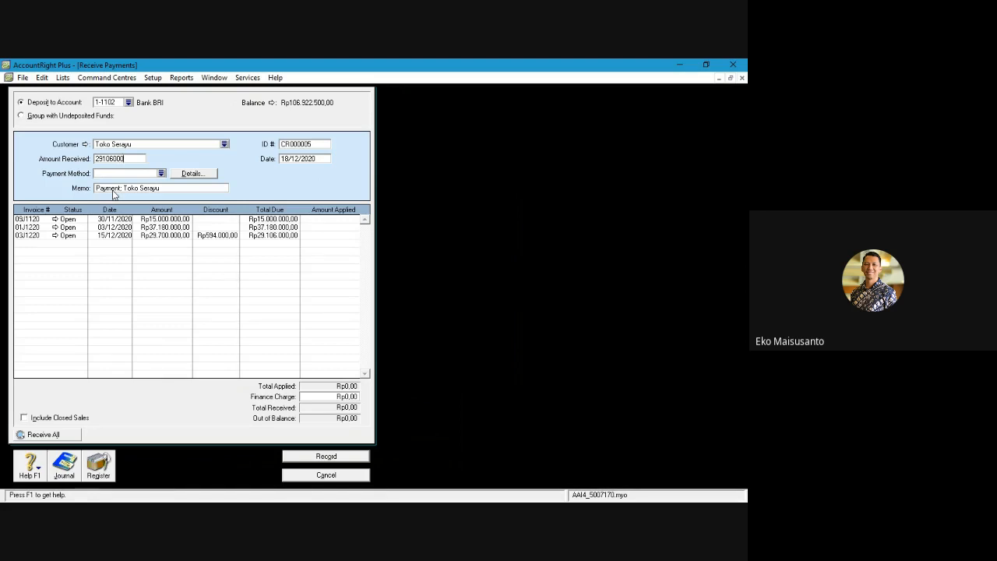
text(00)
key(Tab)
Set the received payment's memo to "Pelunasan Piutang Tgl 15 Des; Toko Serayu"
drag(121, 188, 74, 187)
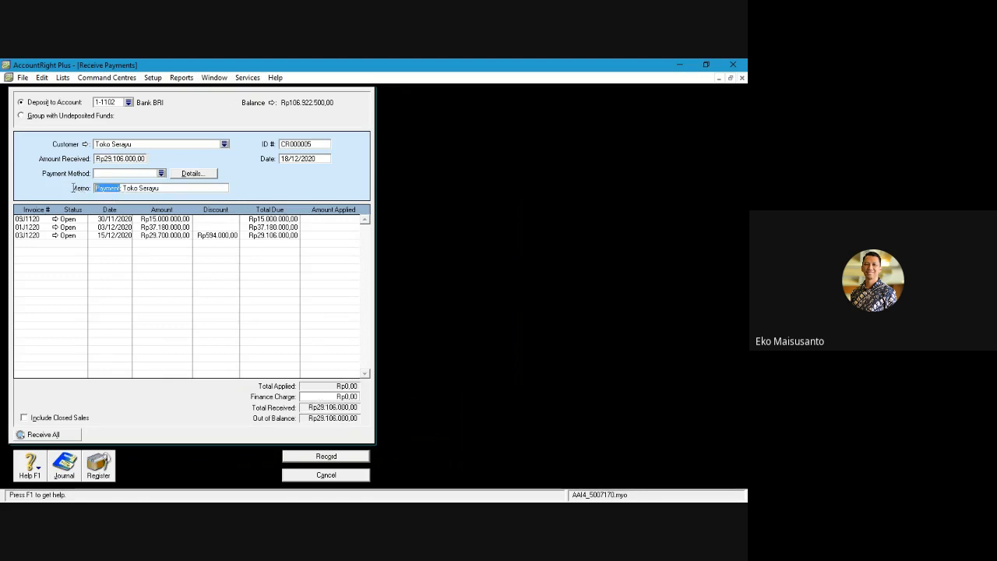
text(Pelunasa)
text(n ;)
text(Piutang)
text( ;)
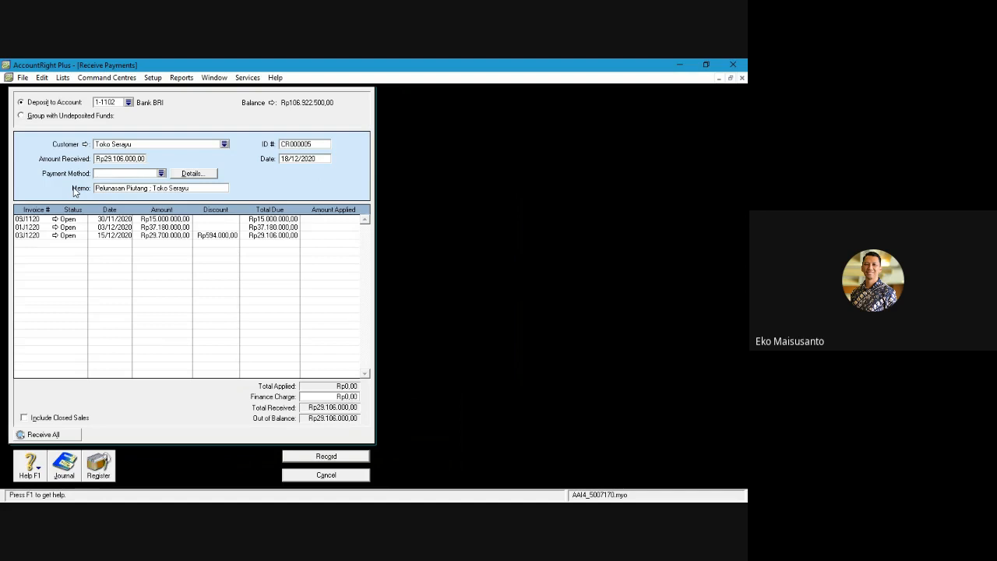
key(BackSpace)
text(To)
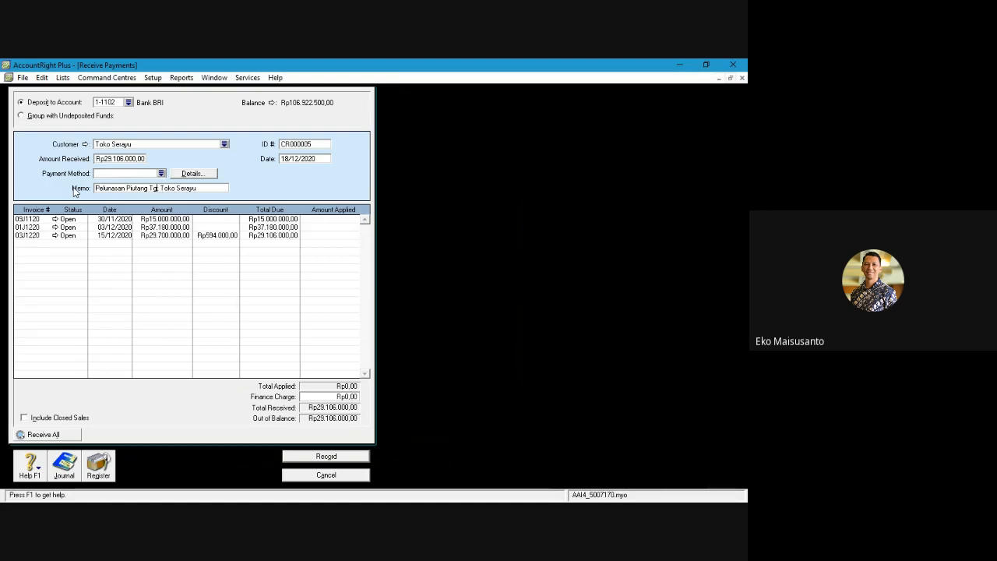
text(l 15.0)
text(es;)
Apply Rp29.106.000,00 to the invoice dated 15/12/2020 and set the payment method to Bilyet Giro
click(315, 235)
key(Tab)
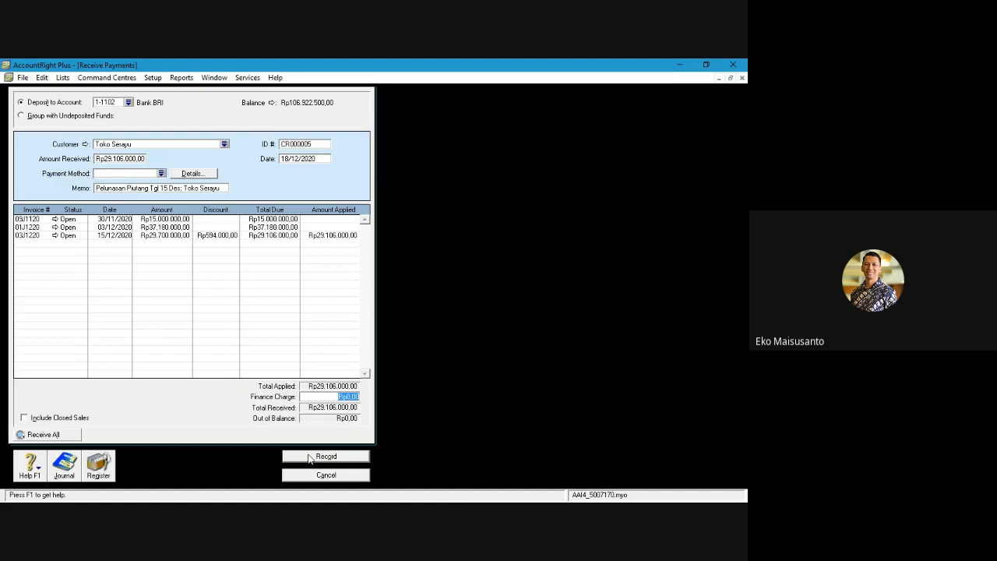
click(163, 173)
click(290, 246)
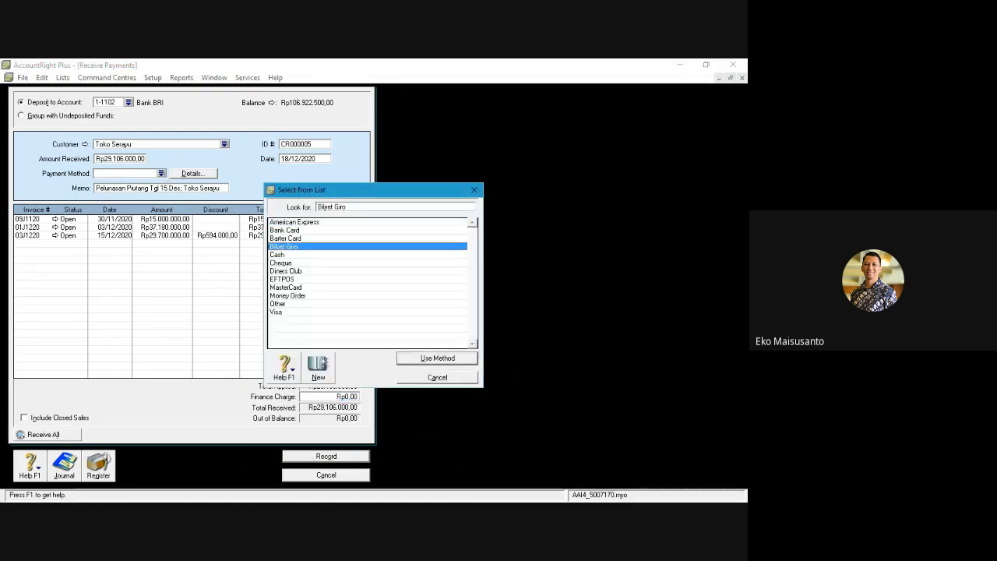
click(415, 357)
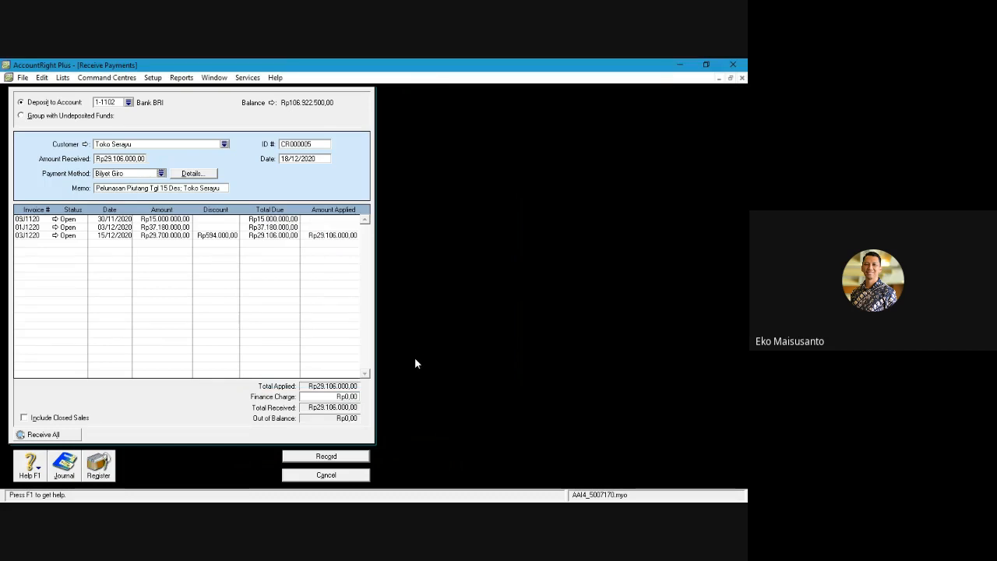
Record Toko Serayu's payment without printing the discount credit memo, and return to the Sales command centre
click(325, 457)
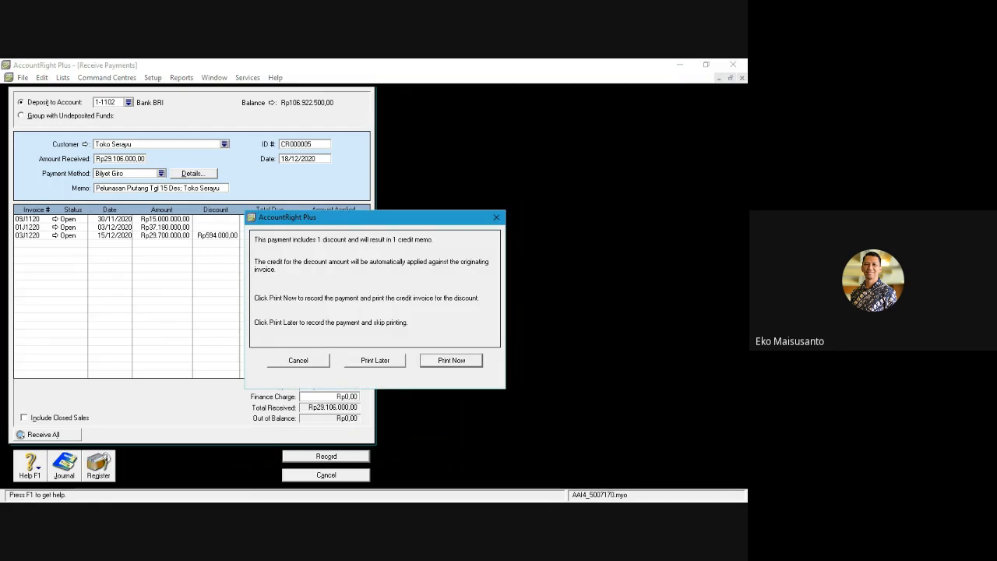
click(377, 360)
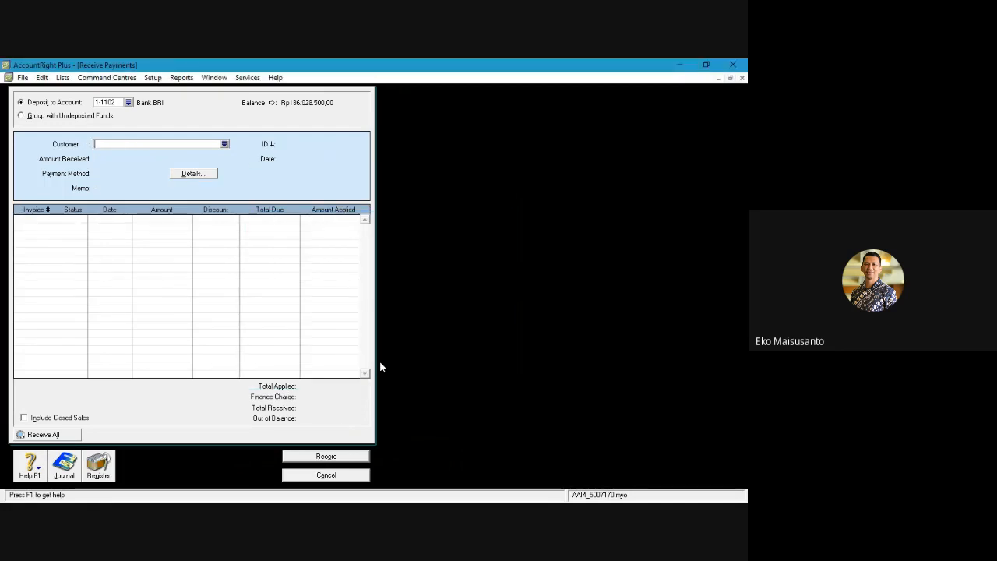
click(326, 475)
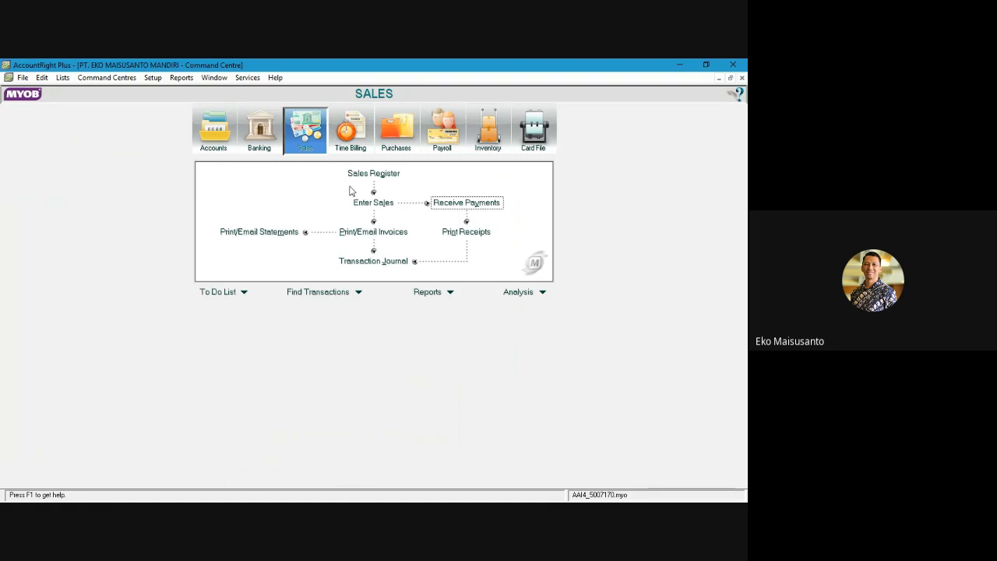
Start a new sale of type Invoice for the customer Toko Serayu
click(377, 205)
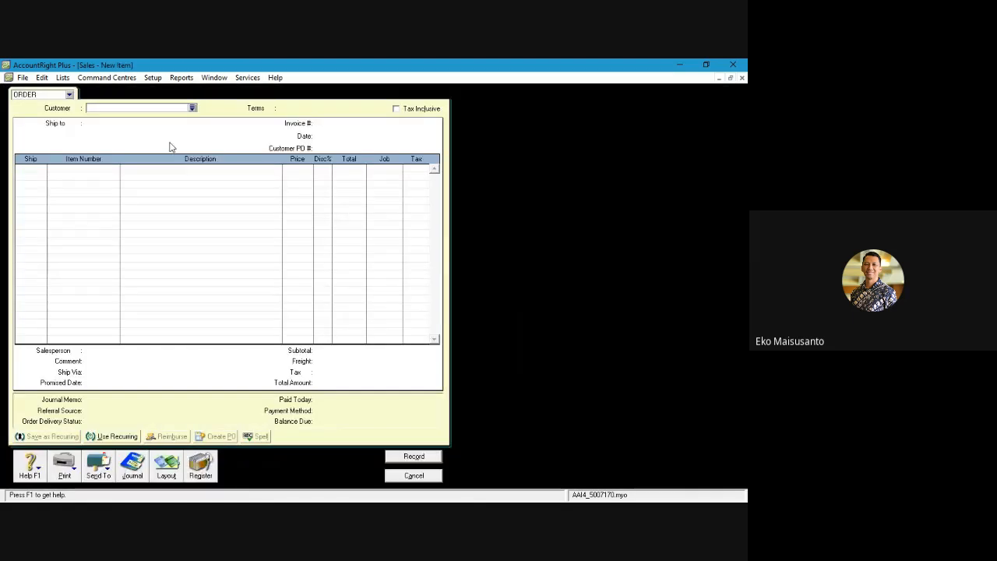
click(69, 95)
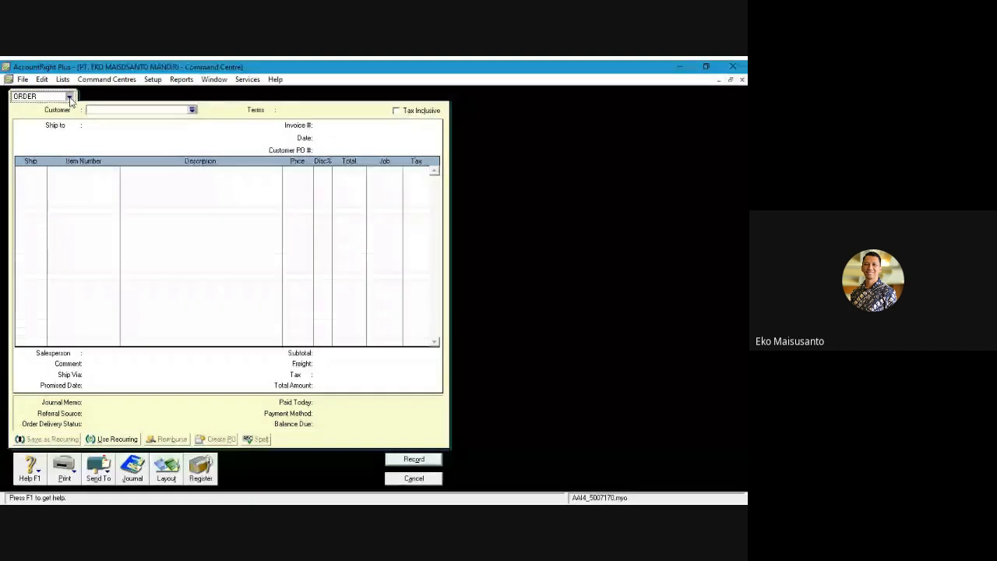
click(44, 121)
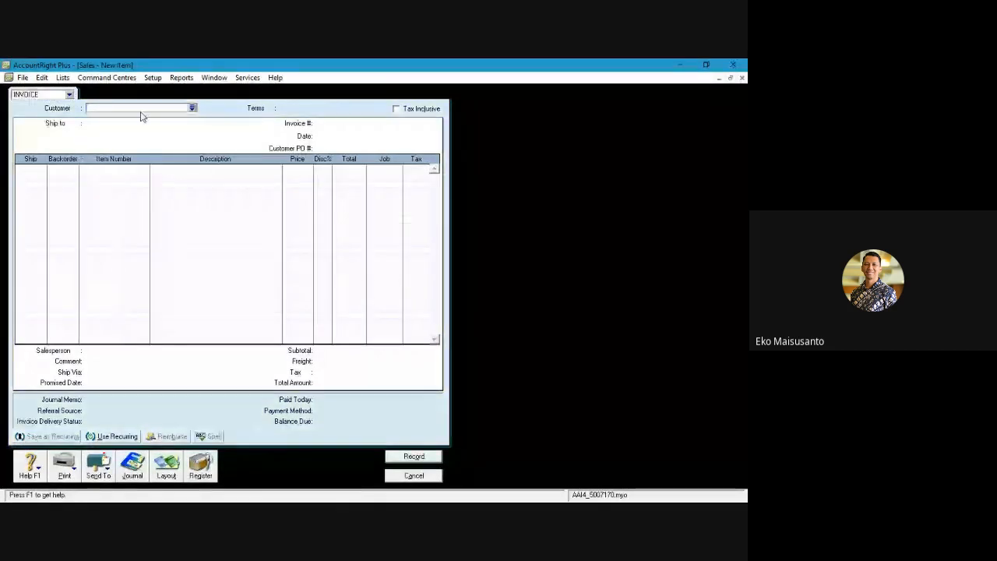
click(192, 111)
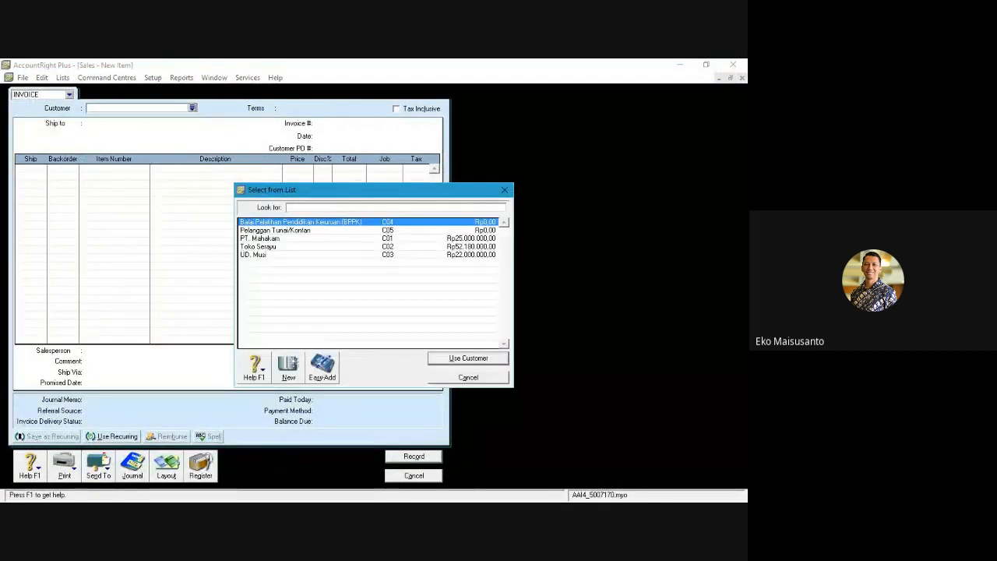
click(258, 247)
click(446, 361)
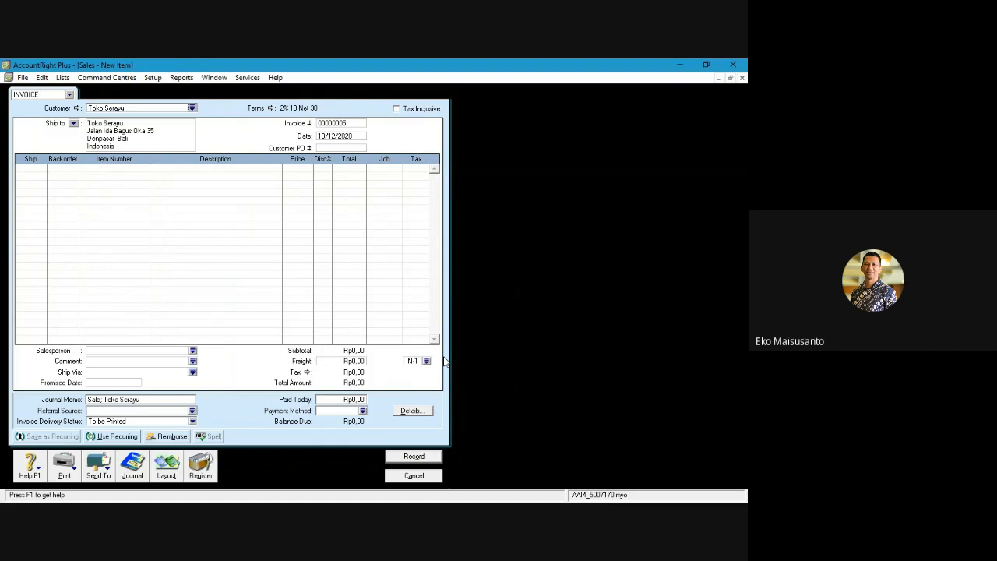
Set the invoice number to 03NK1220 and the date to 19/12/2020
click(335, 123)
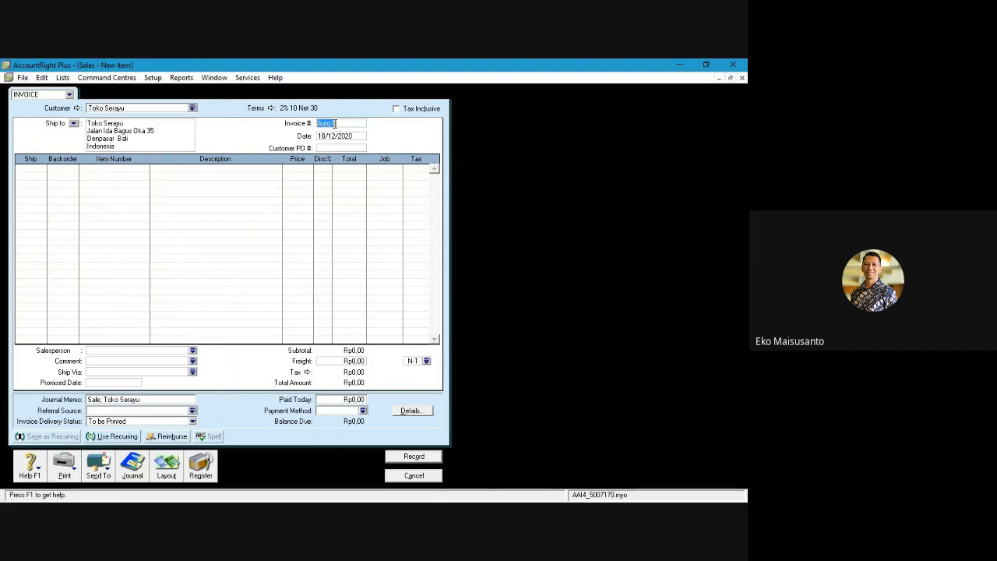
text(03)
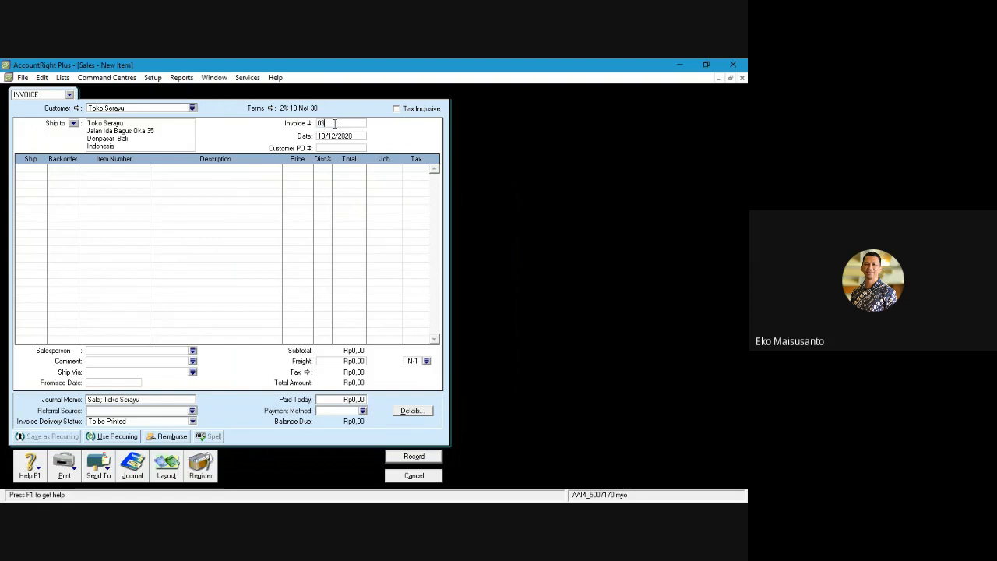
text(NK)
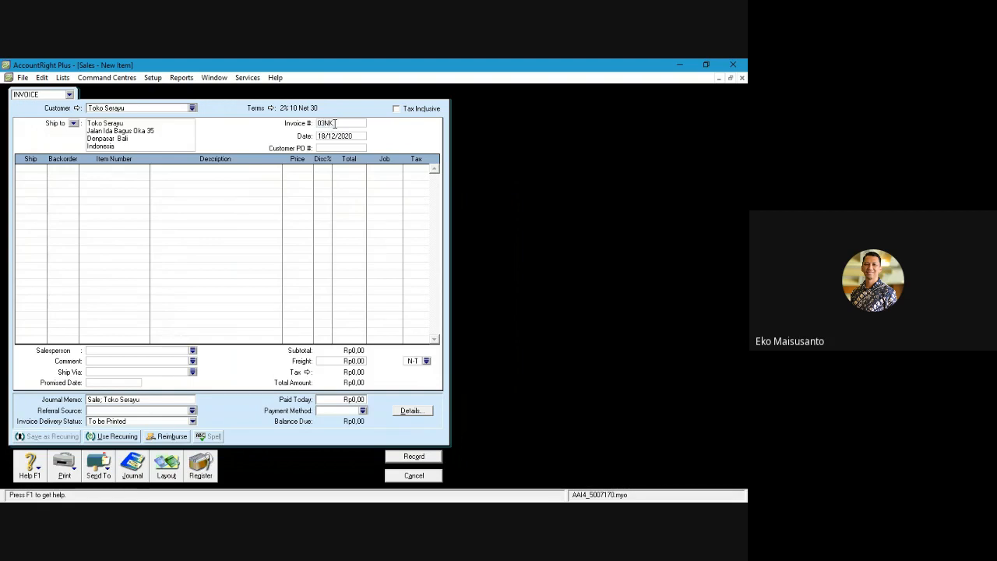
text(220)
drag(325, 137, 301, 141)
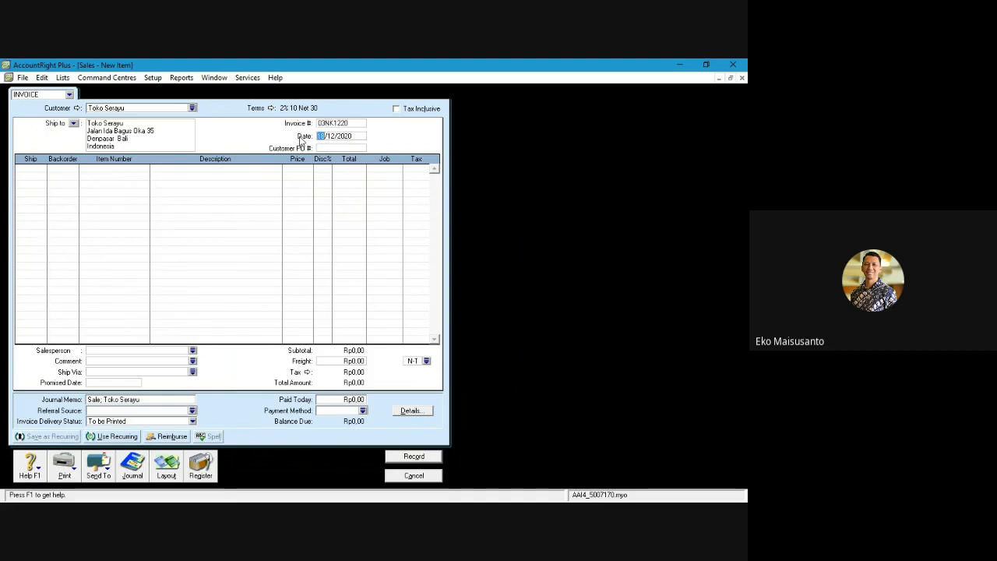
text(19)
Enter a return line with ship quantity -1 of item P04, Televisi Sony 21", at its default price
click(39, 175)
text(-1)
key(Tab)
click(61, 172)
click(95, 170)
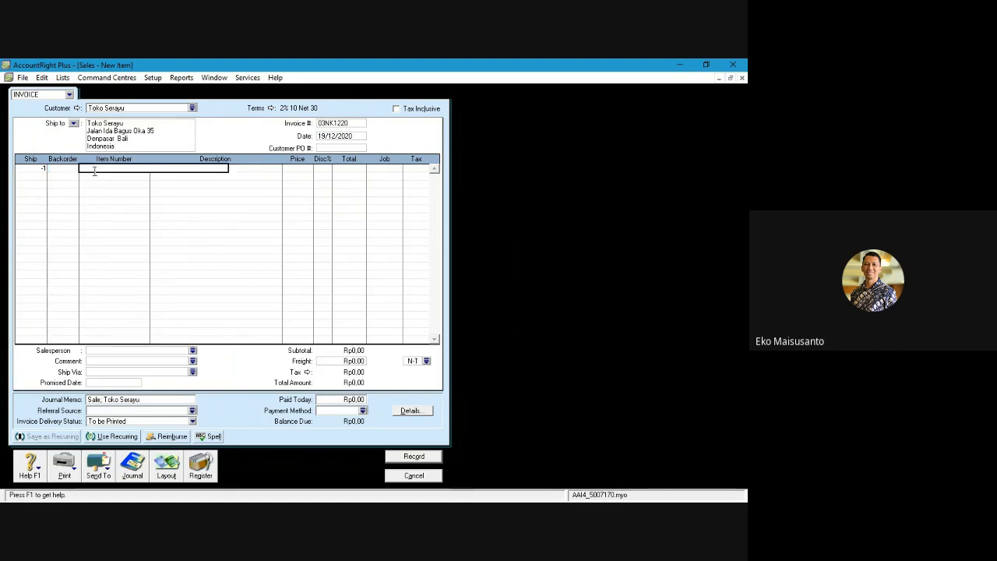
key(Return)
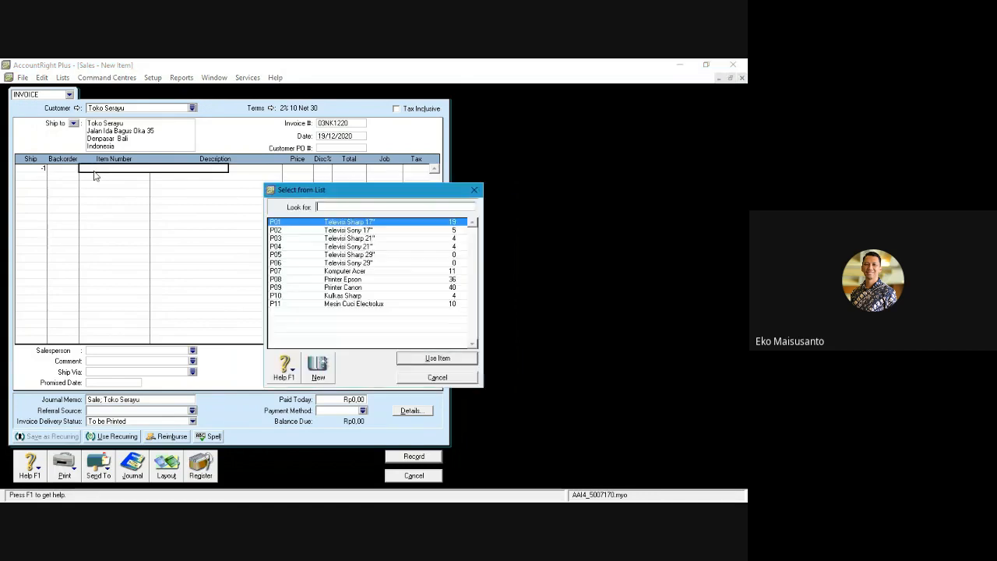
text(P04)
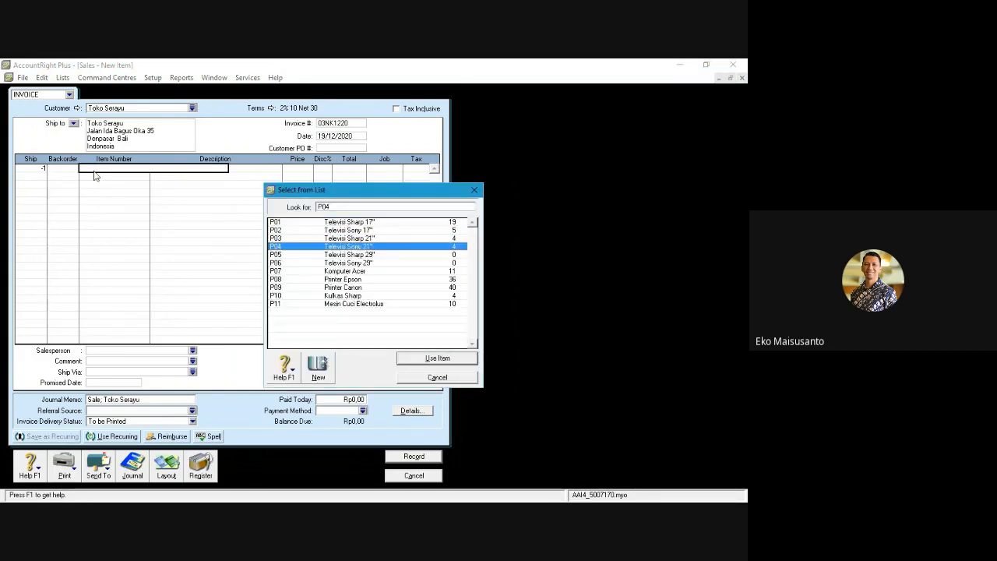
key(Return)
key(Tab)
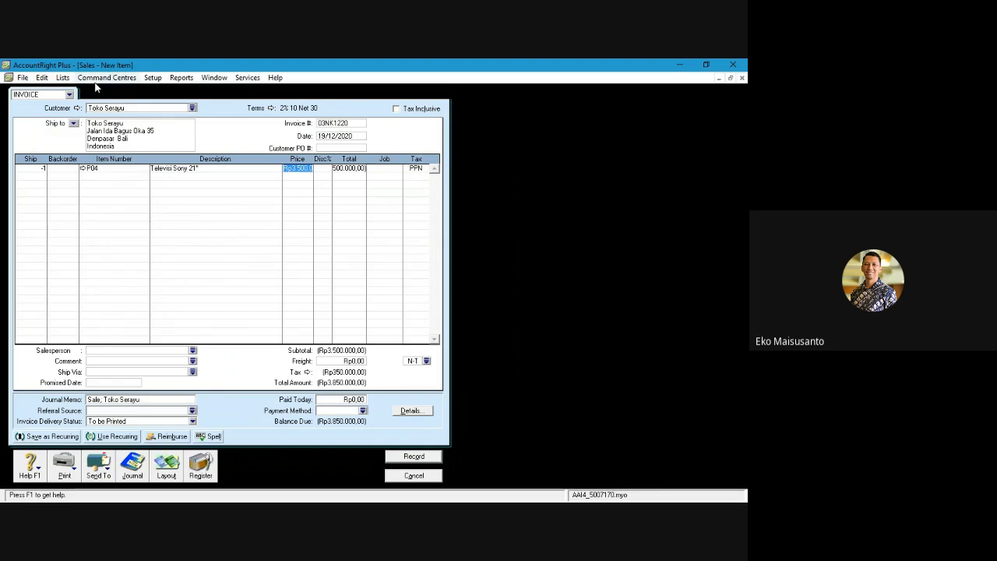
Set the journal memo to "Retur Penjualan Kredit; Toko Serayu" and record the sales return
click(96, 403)
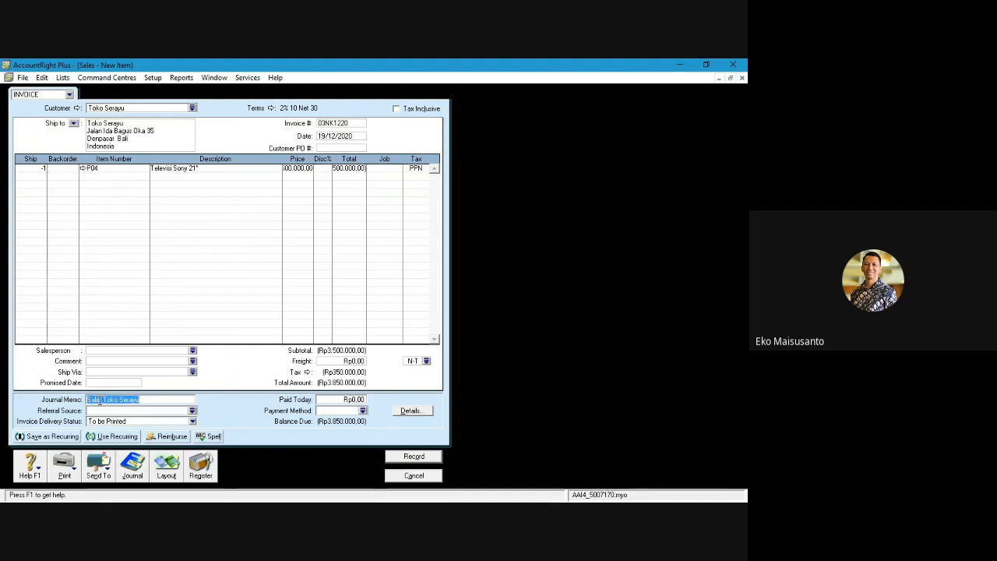
double_click(96, 403)
text(Retur)
text( Pemb)
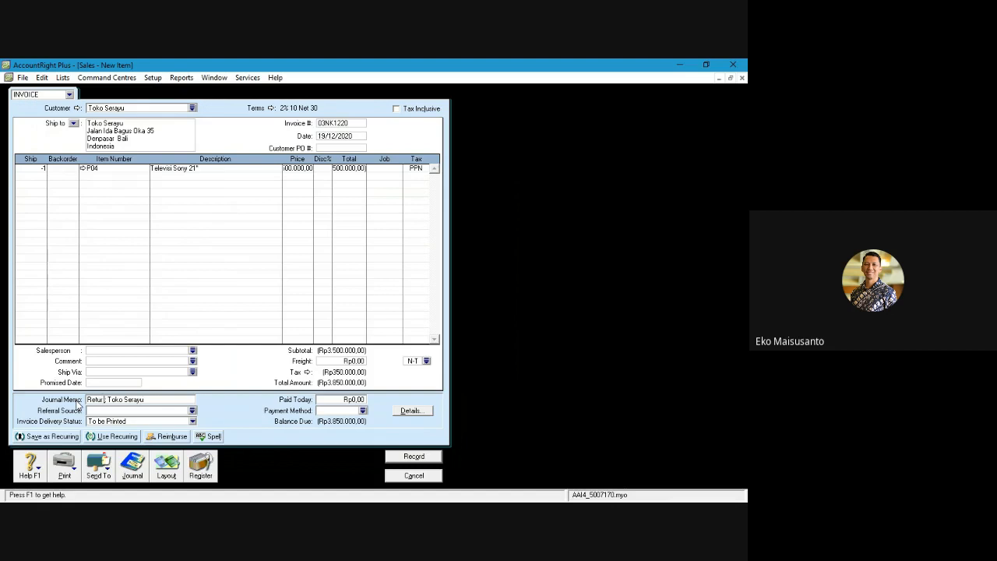
text(elian K)
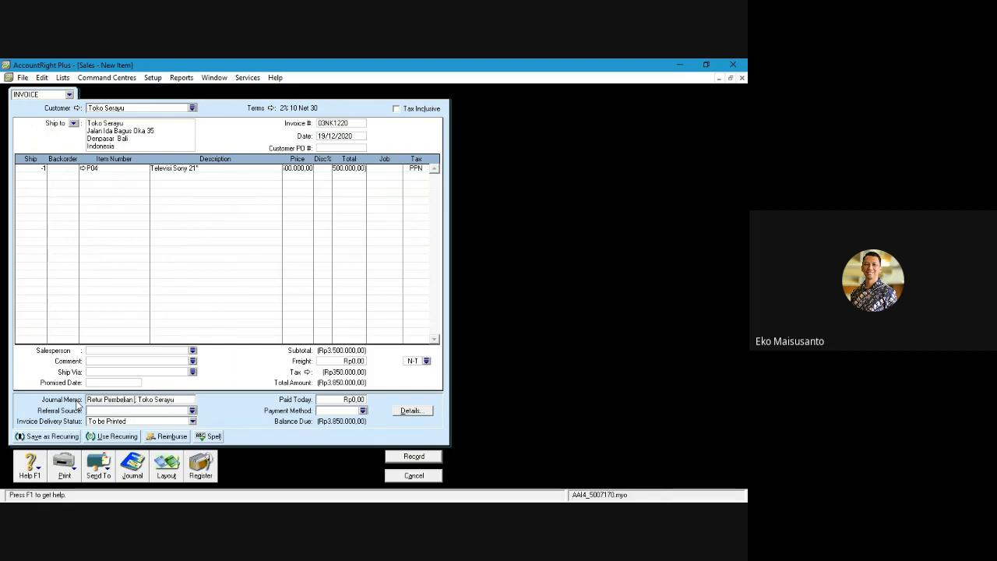
text(re)
key(BackSpace)
key(BackSpace)
key(BackSpace)
key(BackSpace)
key(BackSpace)
key(BackSpace)
key(BackSpace)
key(BackSpace)
key(BackSpace)
key(BackSpace)
key(BackSpace)
text(njualan Kredit)
click(417, 455)
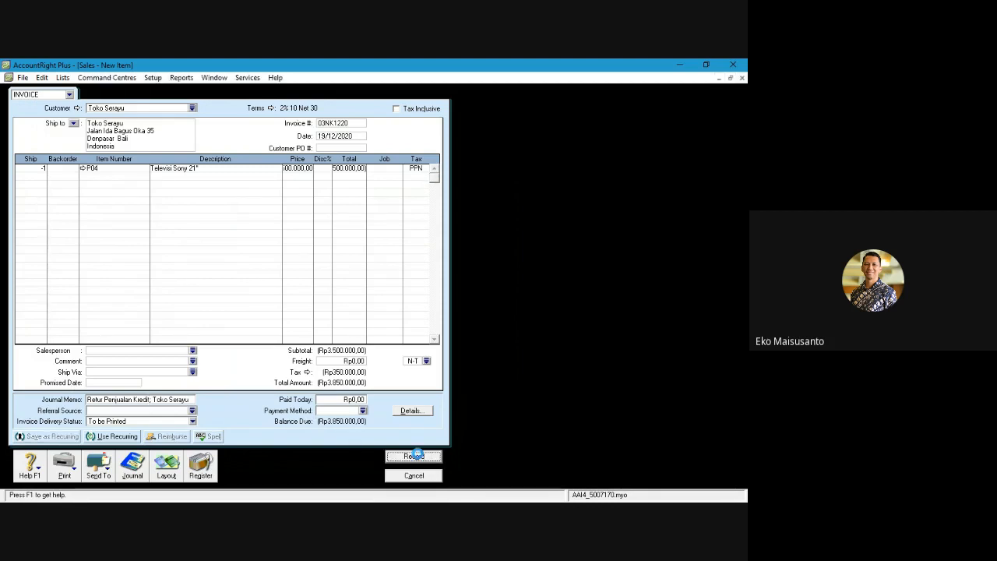
Start applying Toko Serayu's credit from the register's returns and credits to a sale, dated 19/12/2020
click(200, 465)
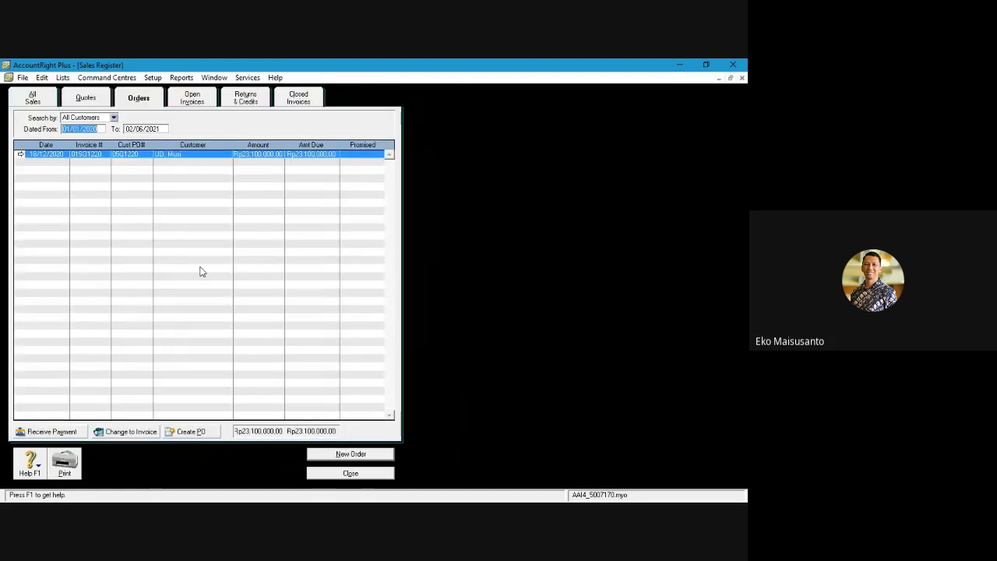
click(245, 102)
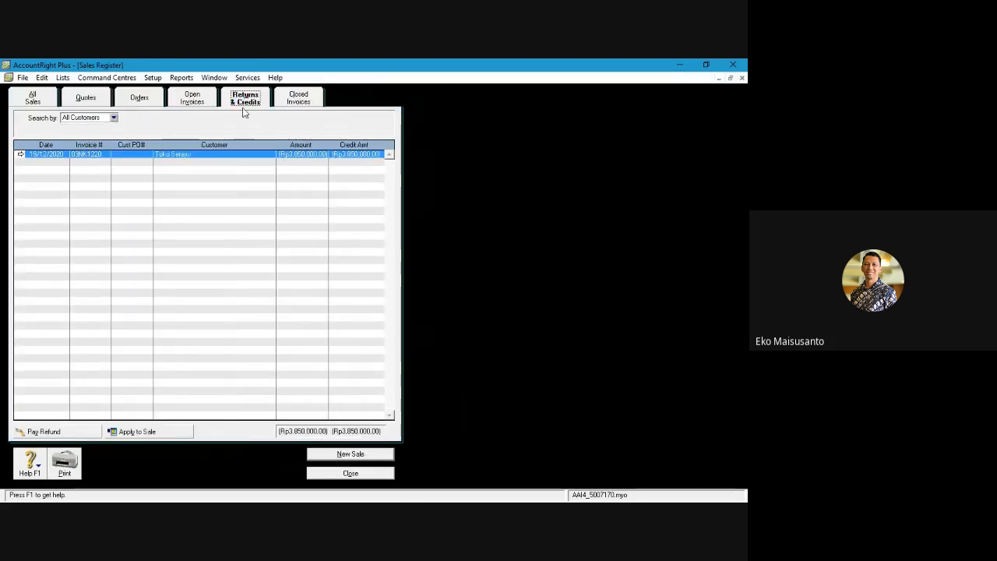
click(146, 432)
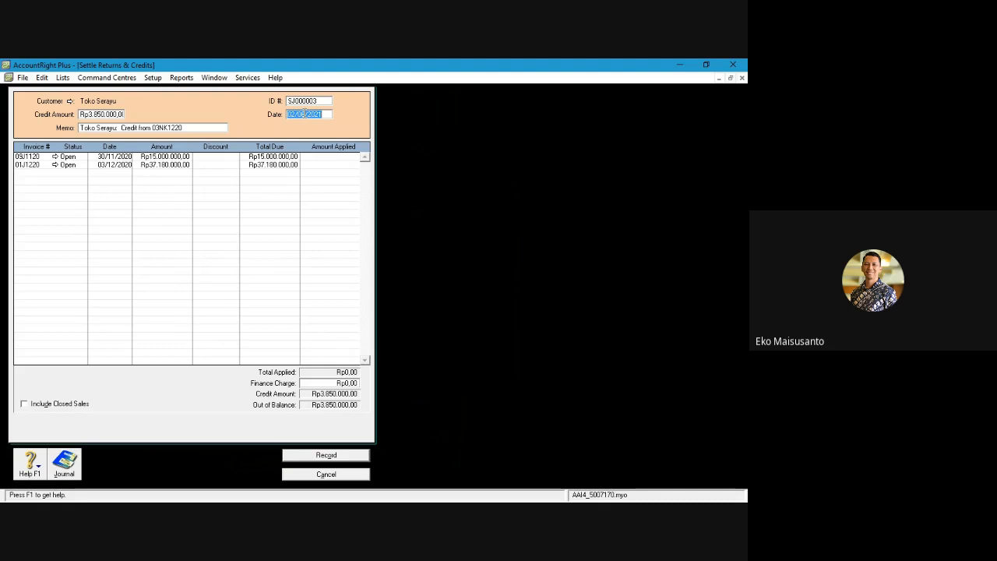
text(19/12/2020)
Set the credit settlement's memo to "Retur Penjualan Kredit; Toko Serayu"
click(139, 128)
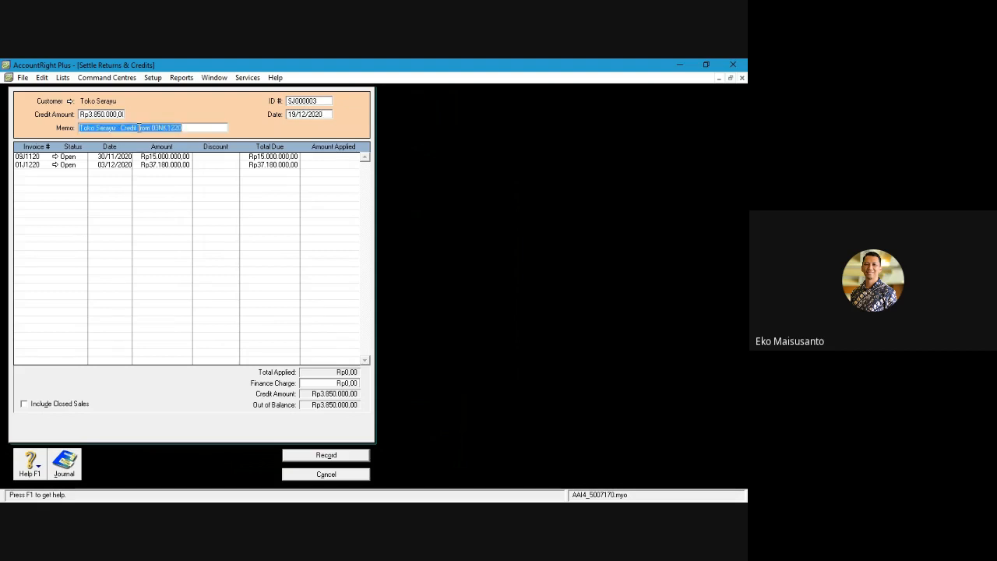
text(Retur)
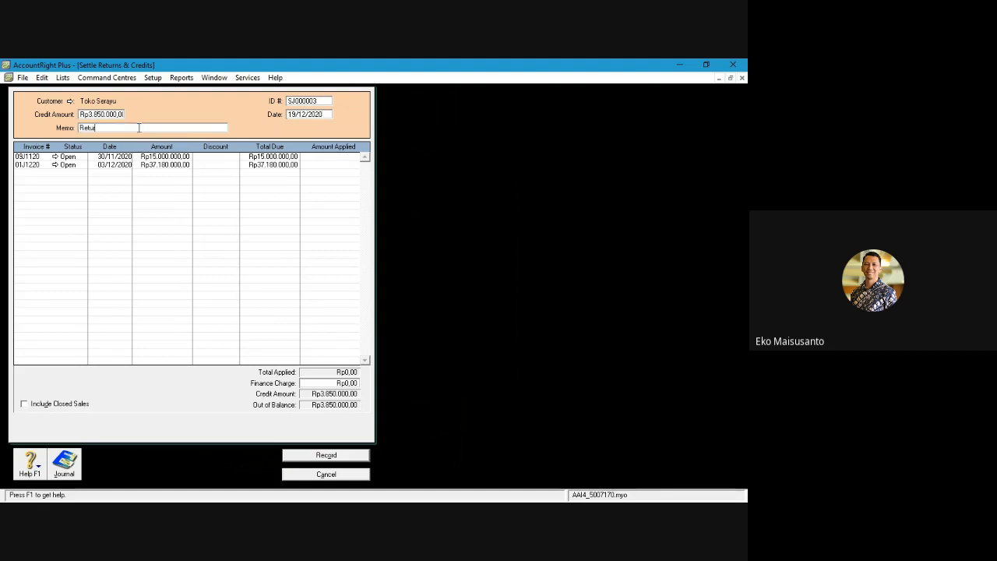
text( Penjualan Ki)
text(edit; Toko Serayu)
Apply the Rp3.850.000,00 credit to the invoice dated 03/12/2020, record it, and return to the Sales command centre
click(314, 164)
key(Tab)
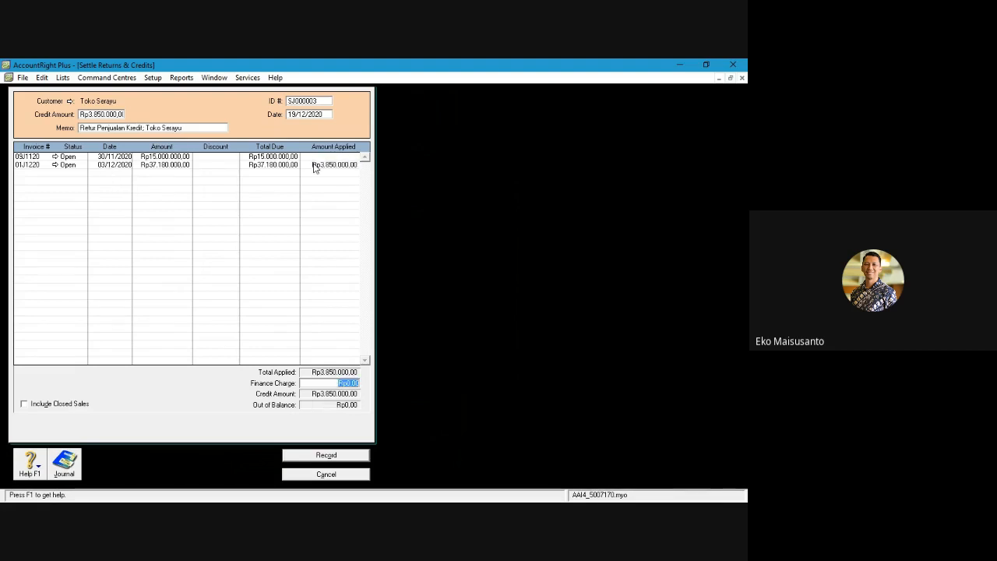
click(328, 457)
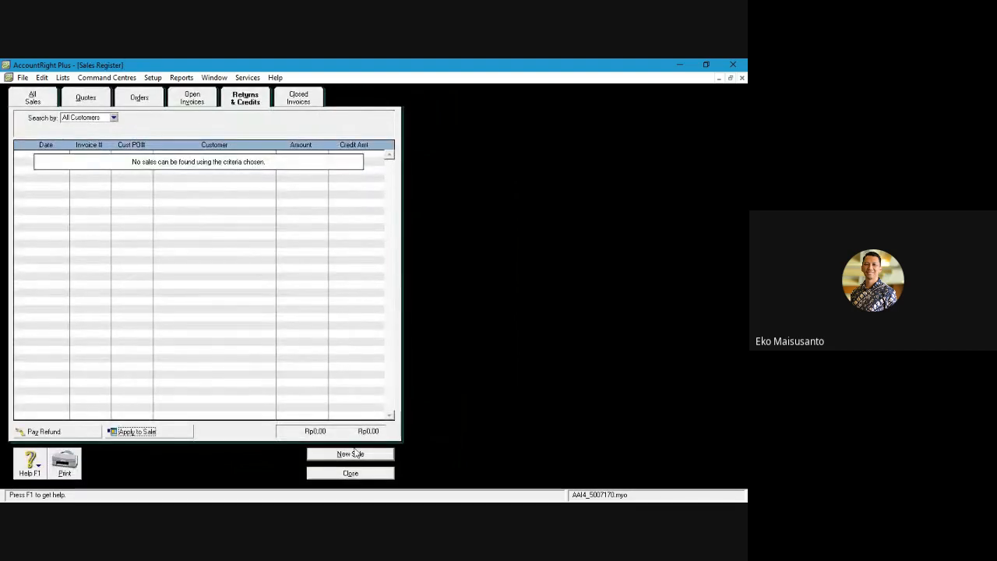
click(356, 475)
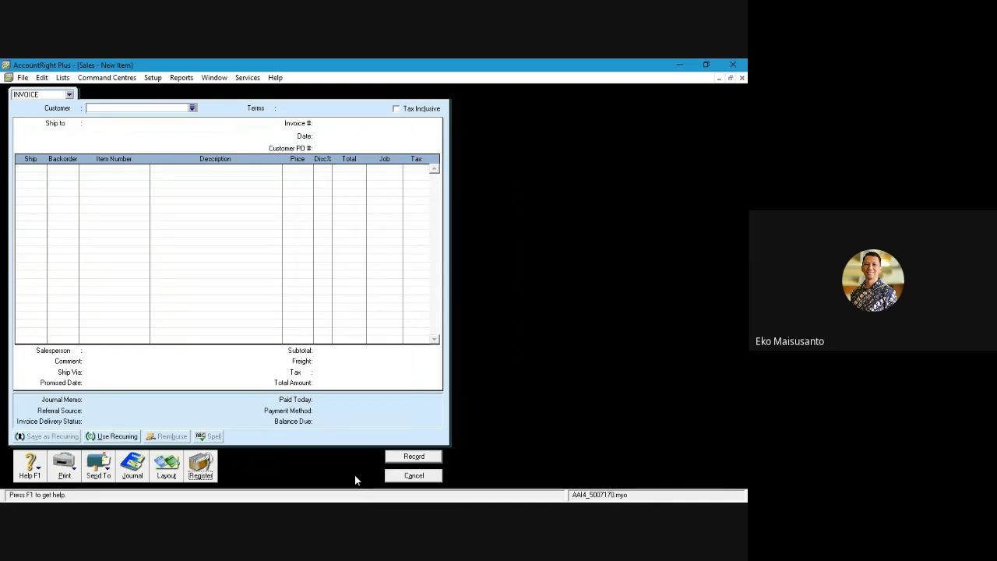
click(411, 475)
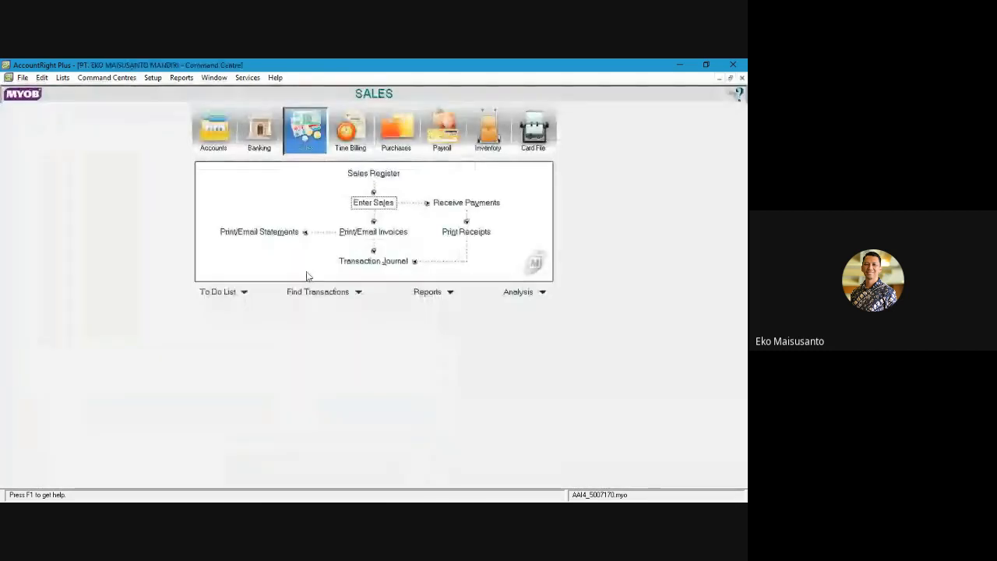
Start a new purchase bill for the supplier UD. Singkarak
click(396, 132)
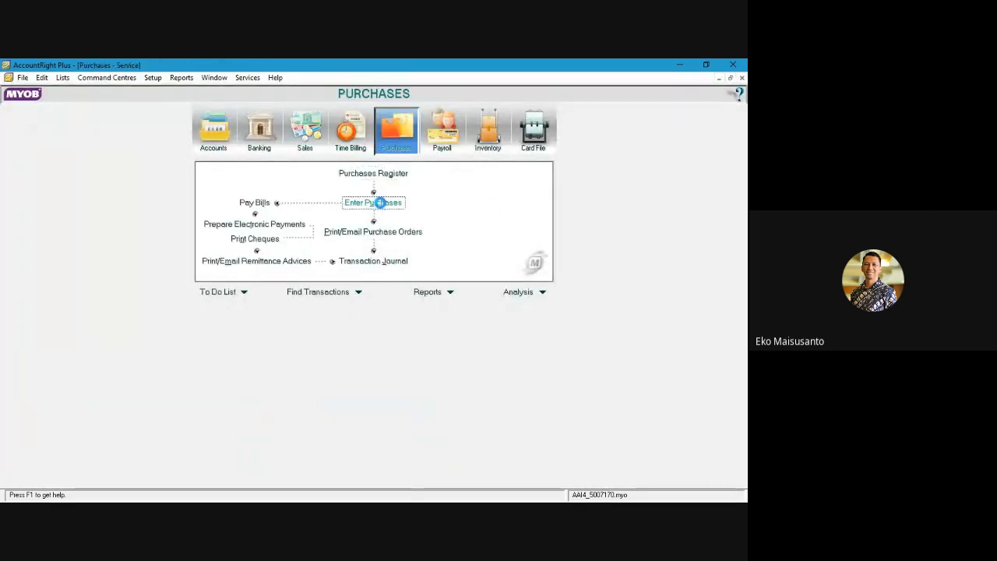
click(379, 202)
click(192, 108)
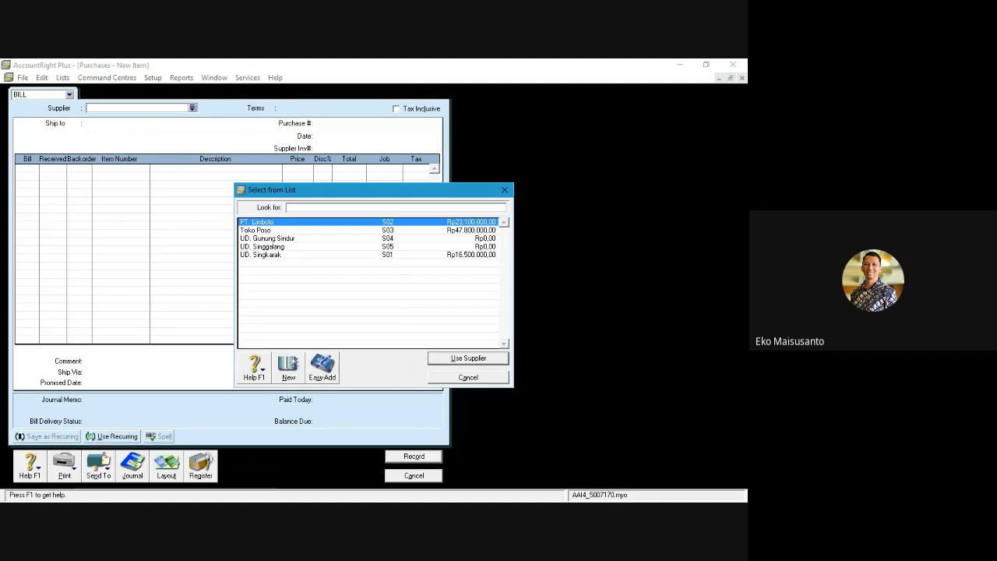
click(264, 255)
click(468, 358)
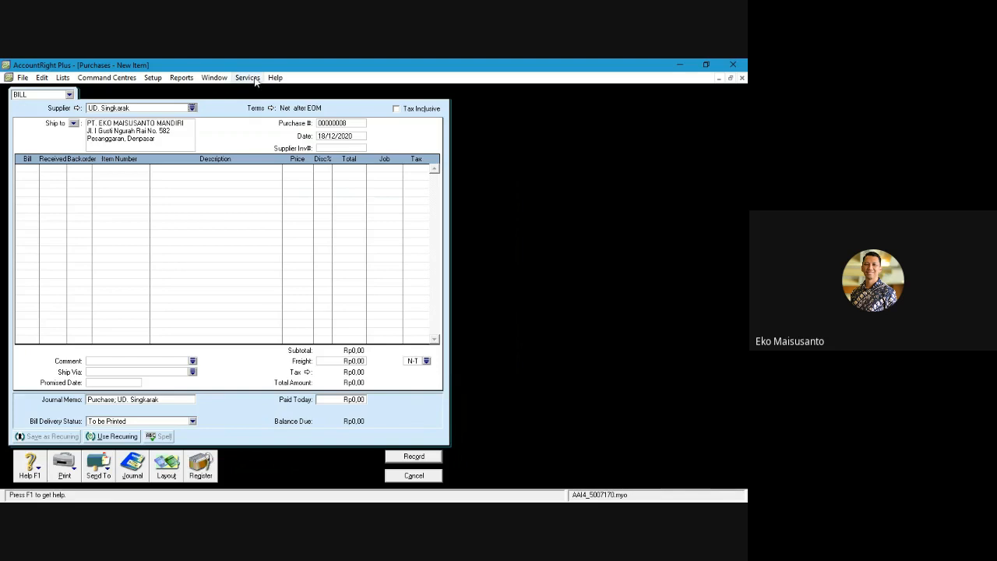
Set the bill's credit terms to In a Given # of Days, with 10 discount days, 50 balance due days and 5% early payment discount
click(272, 109)
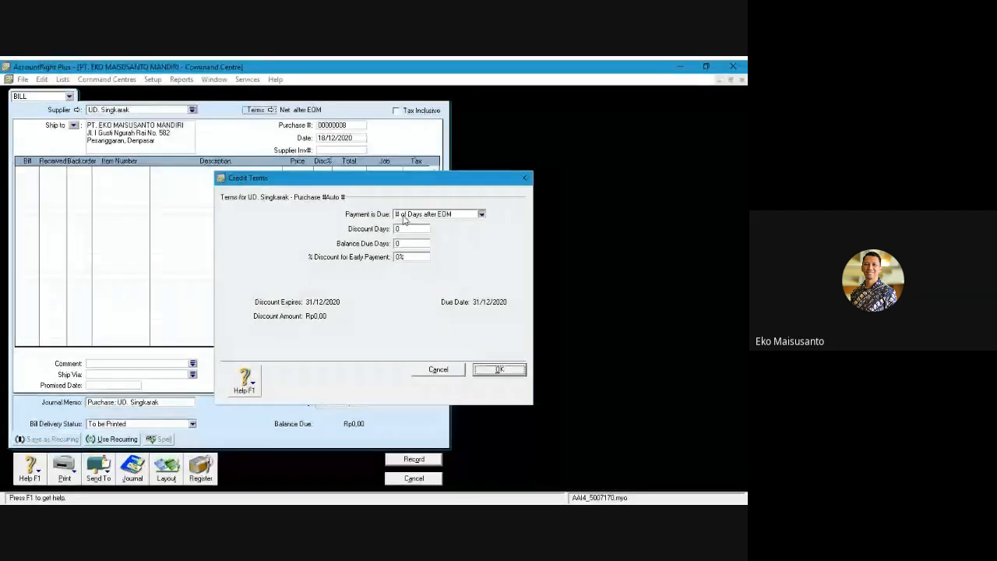
click(425, 244)
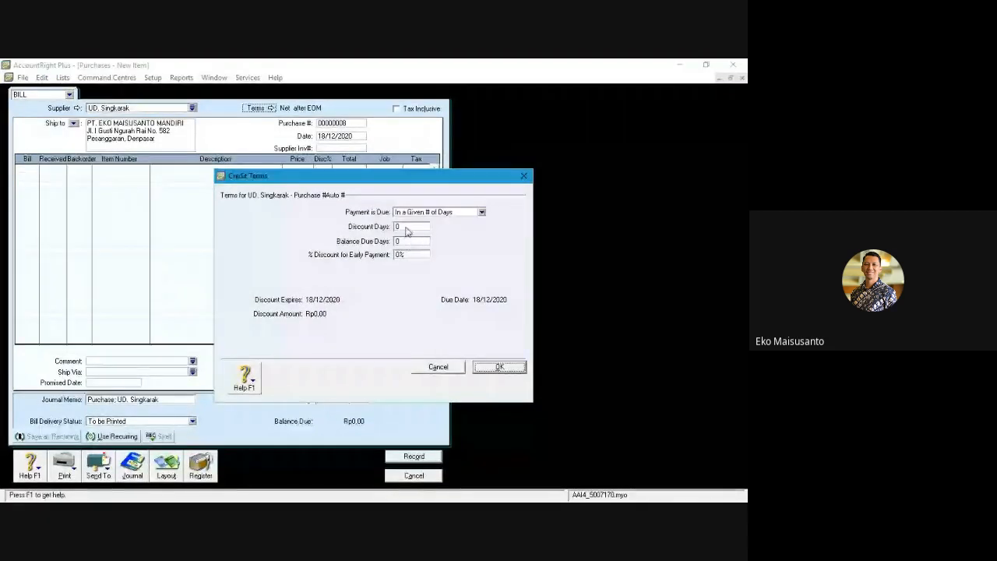
double_click(406, 229)
text(10)
key(Tab)
text(50)
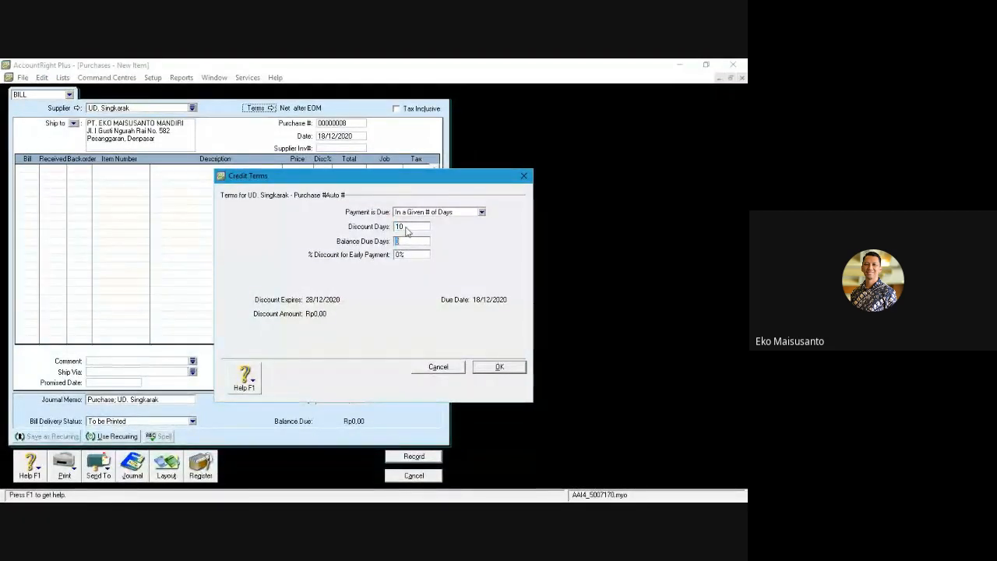
key(Tab)
text(5)
key(Return)
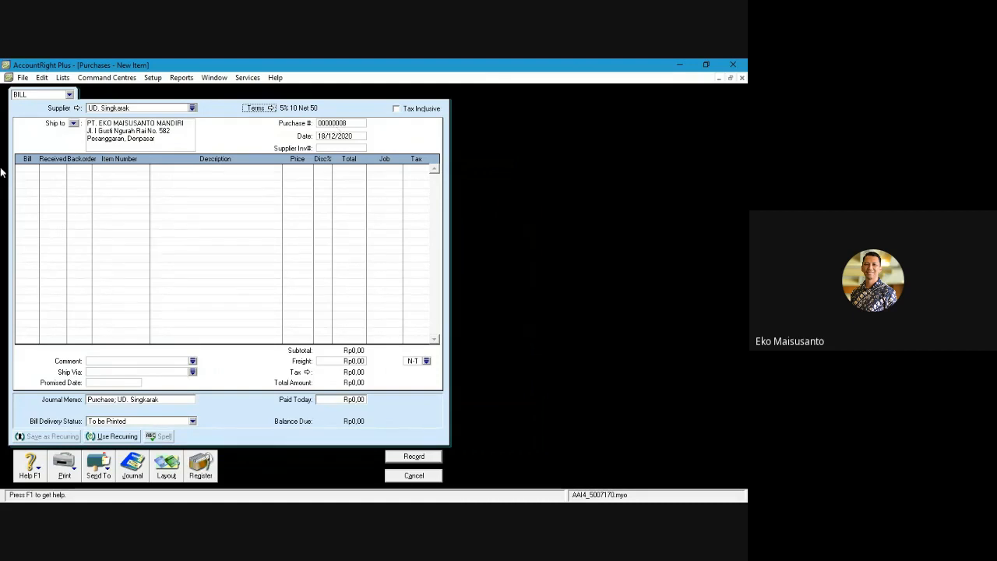
Date the purchase 19/12/2020 and enter supplier invoice number 10B1220
click(325, 136)
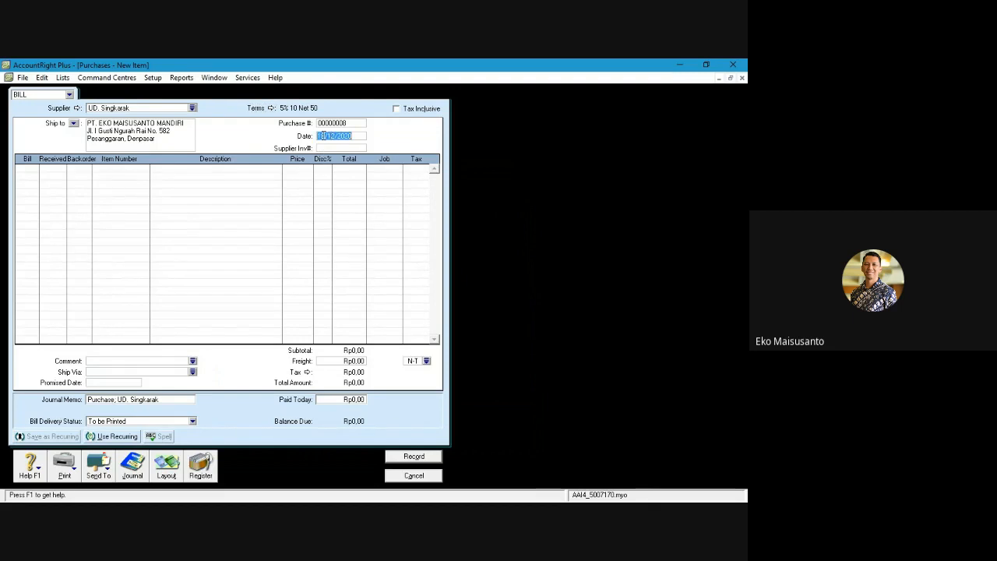
drag(325, 137, 306, 136)
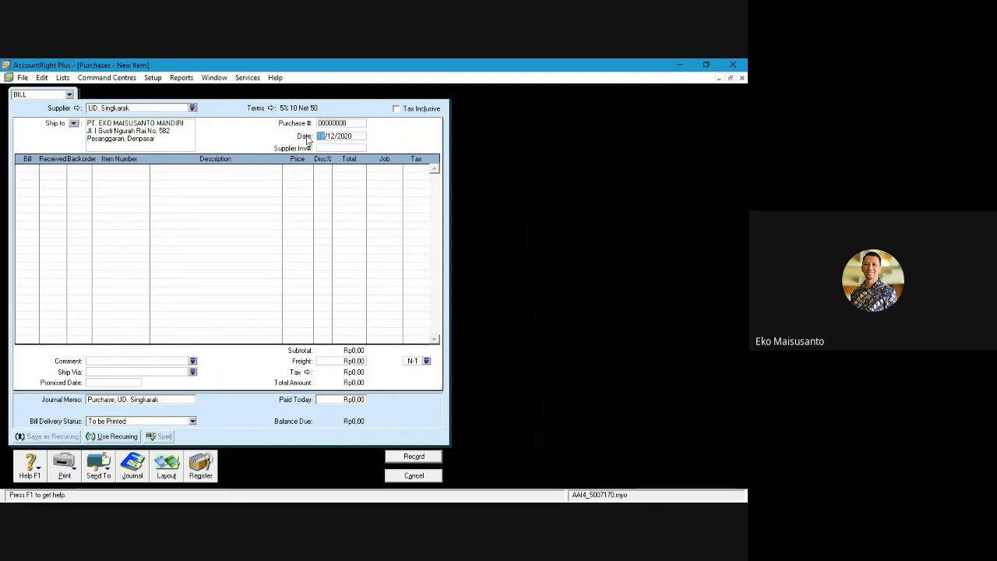
text(19)
key(Tab)
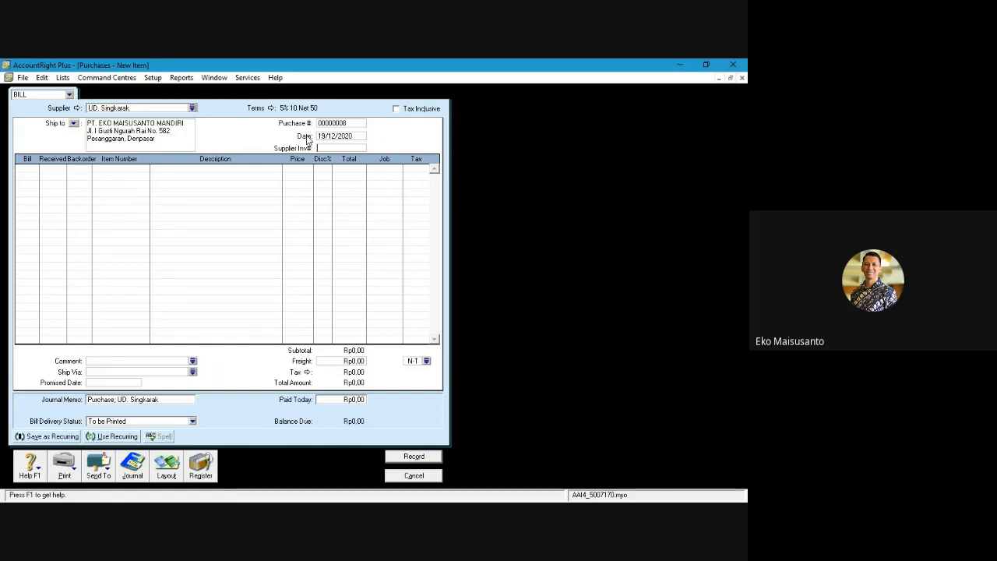
text(10B)
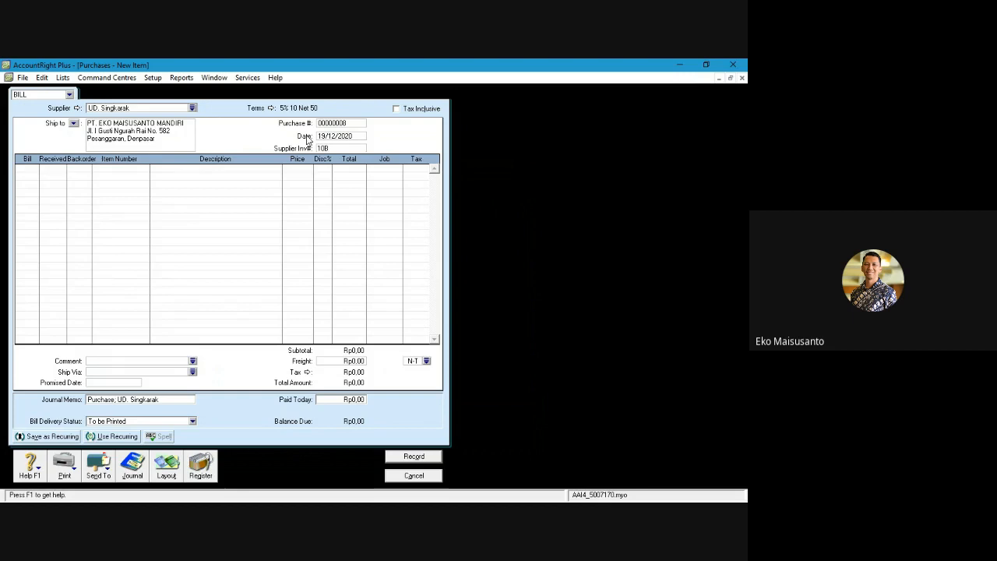
text(1220)
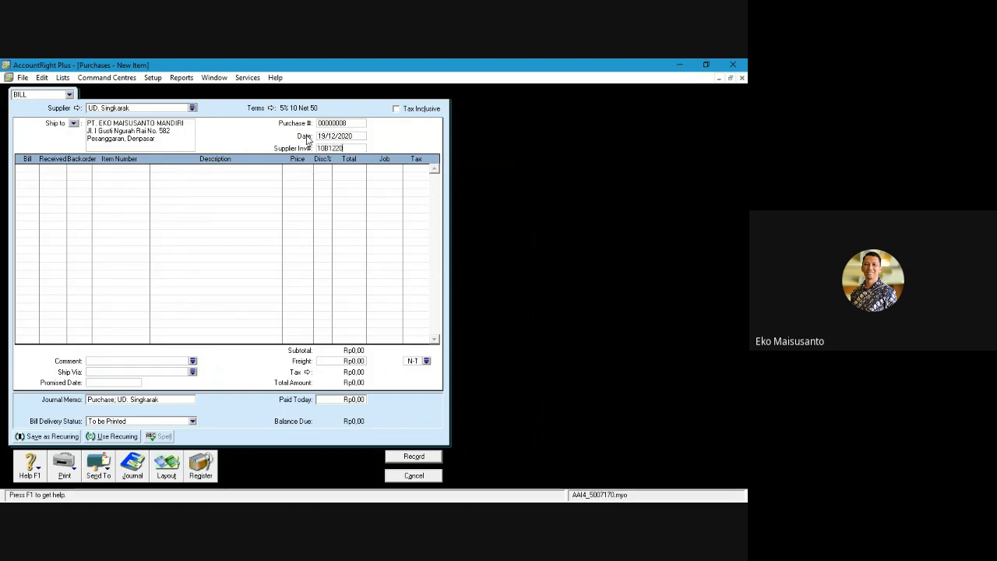
Add 5 units of item P05, Televisi Sharp 29", to the bill at the default price
click(28, 170)
text(5)
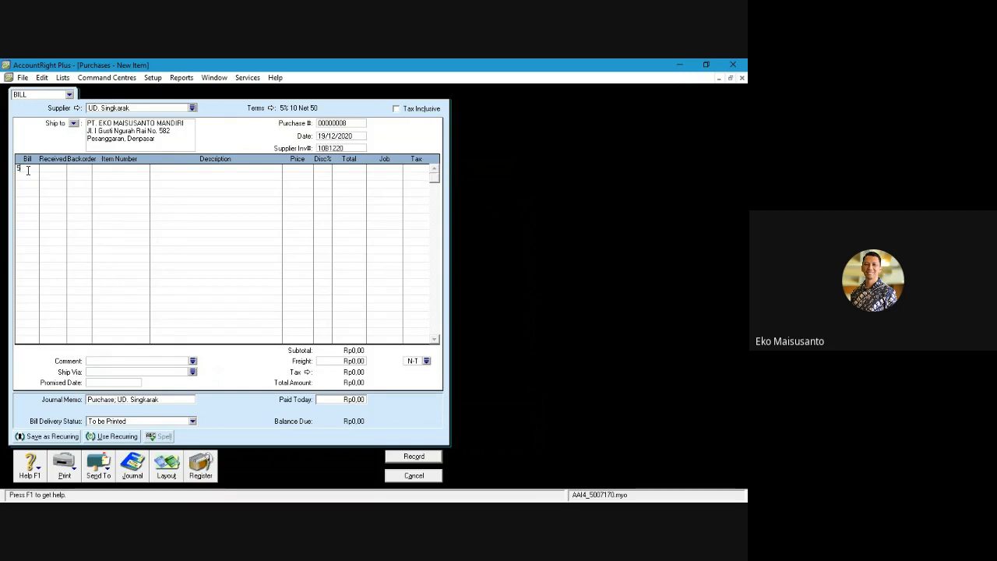
key(Tab)
key(Tab)
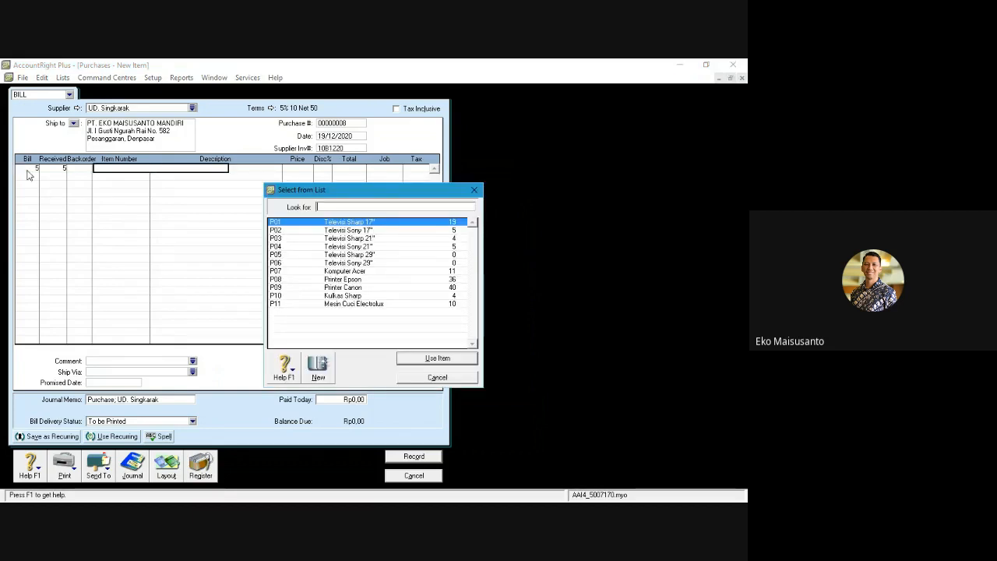
key(Down)
key(Down)
key(Down)
key(Down)
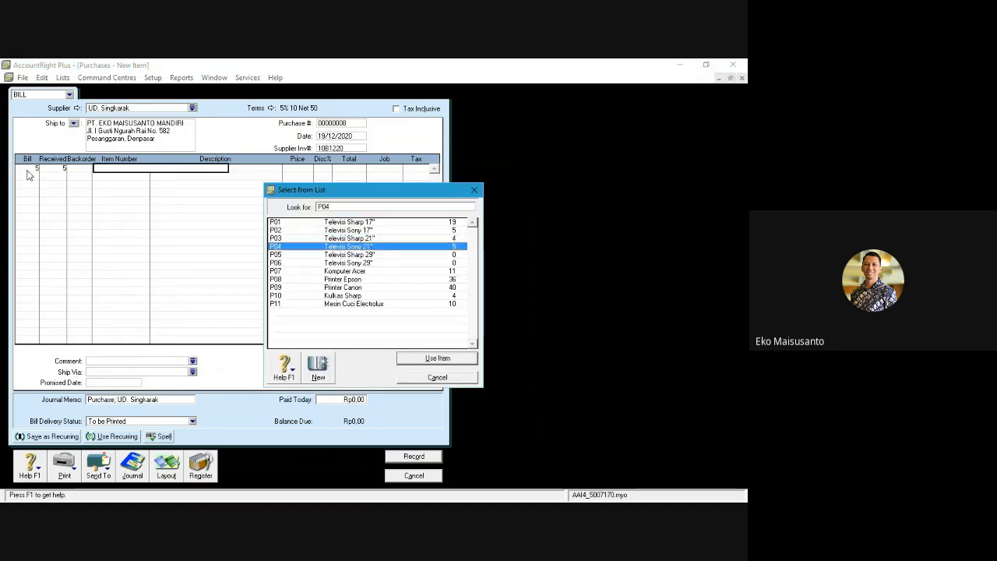
key(Down)
key(Down)
key(Up)
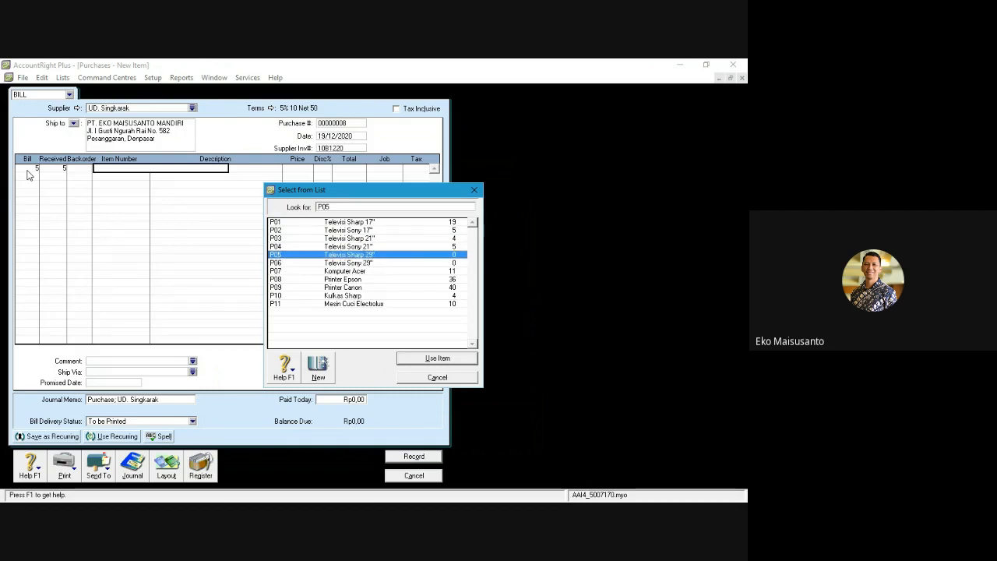
key(Return)
key(Tab)
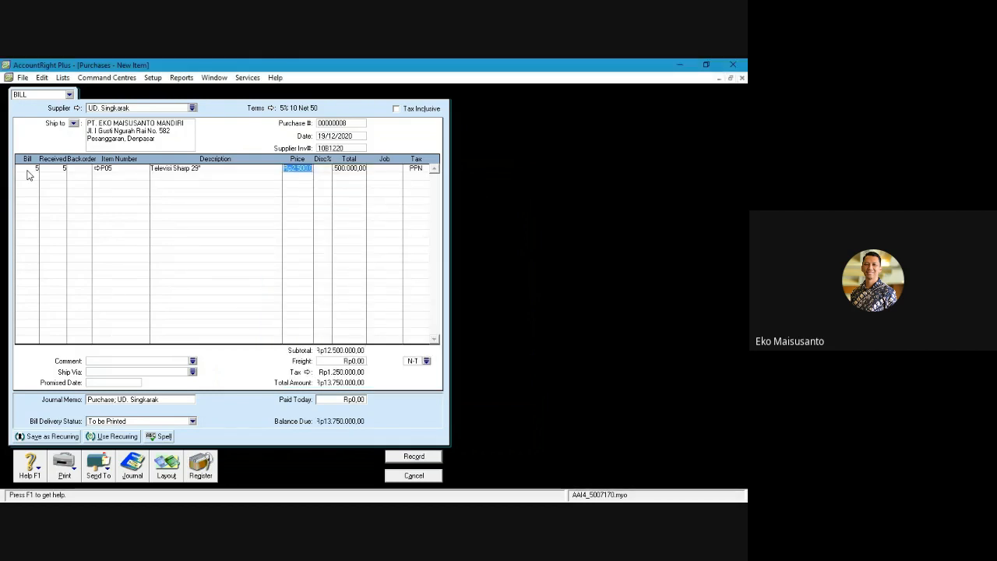
key(Tab)
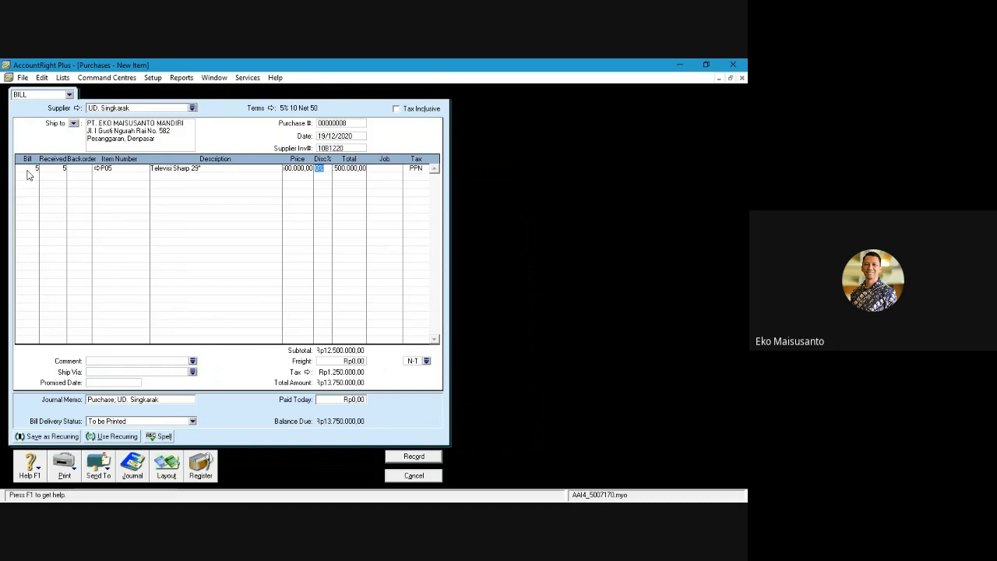
Add 3 units of item P06, Televisi Sony 29", on the bill's second line at the default price
click(28, 175)
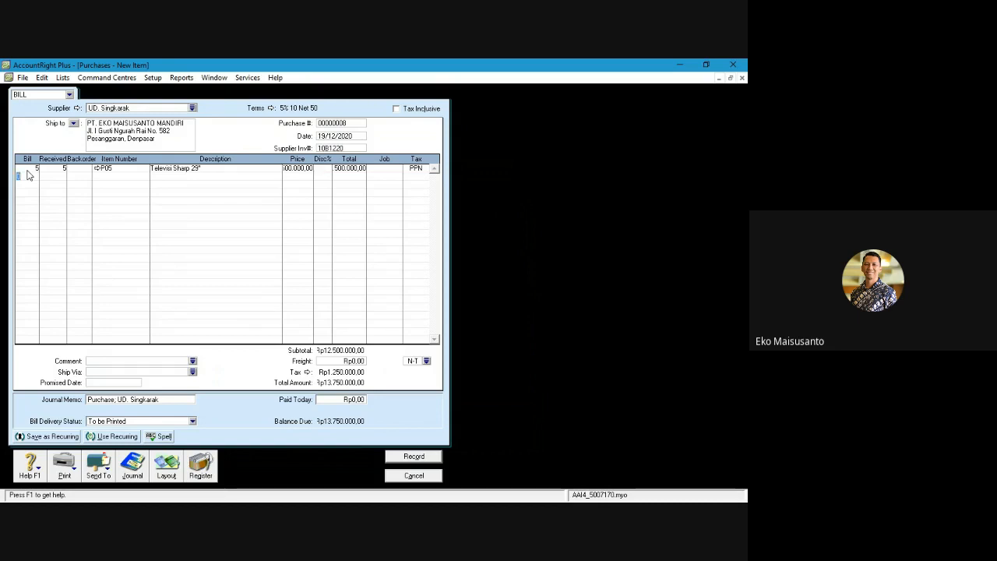
text(3)
key(Tab)
key(Tab)
key(Tab)
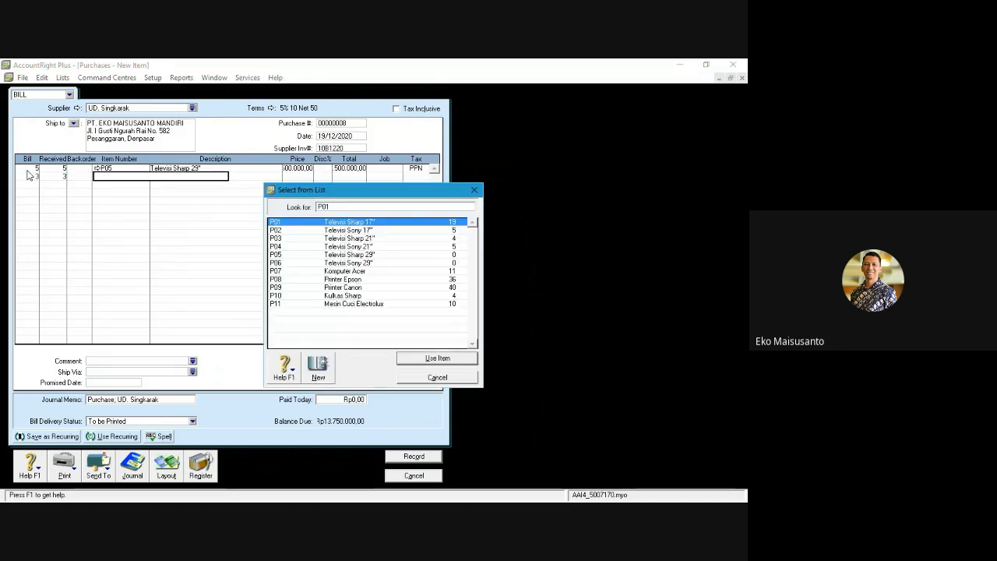
key(Down)
key(Down)
key(Down)
key(Down)
key(Down)
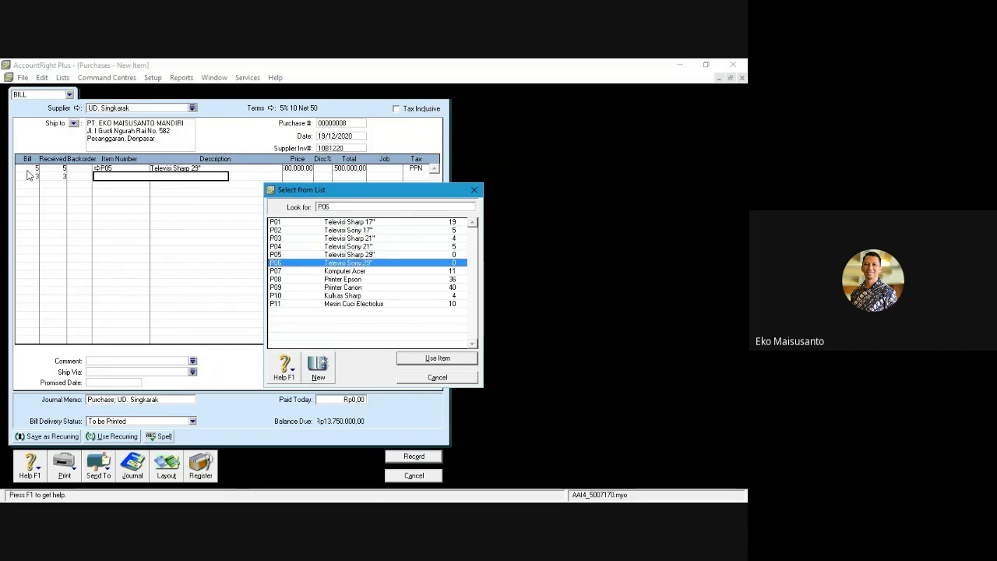
key(Return)
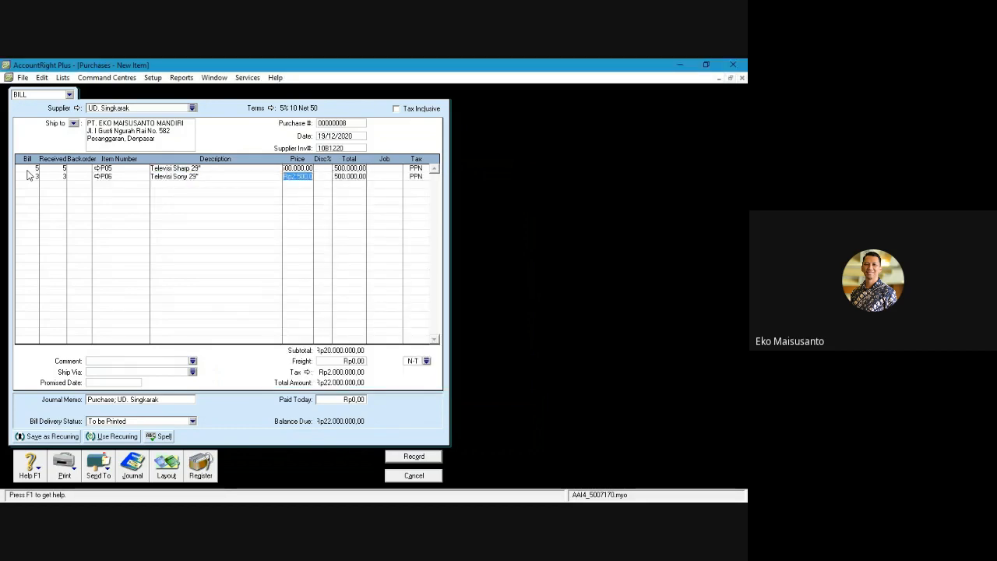
key(Tab)
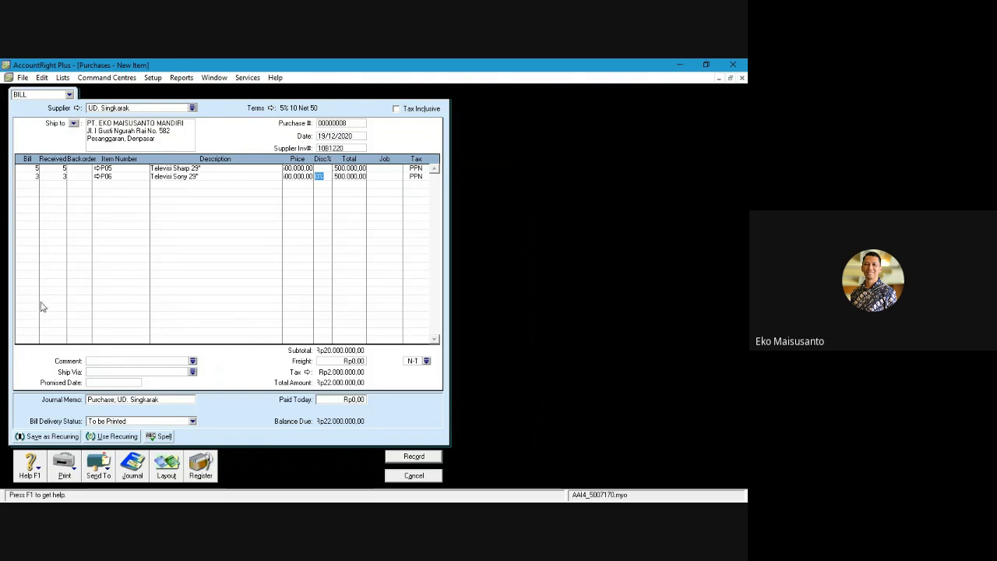
Set the bill's shipping method to FOB Shipping Point
click(105, 372)
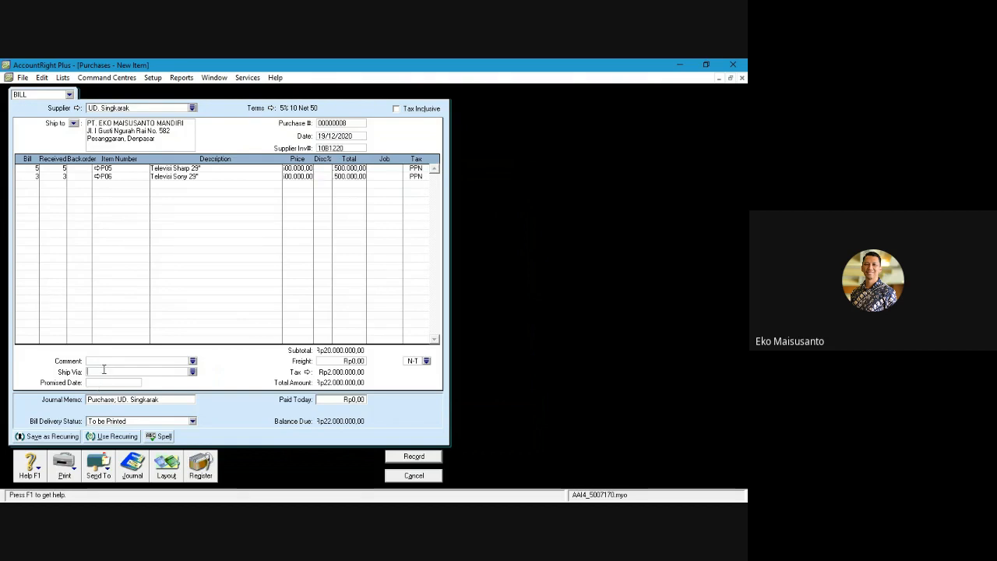
click(192, 372)
key(Down)
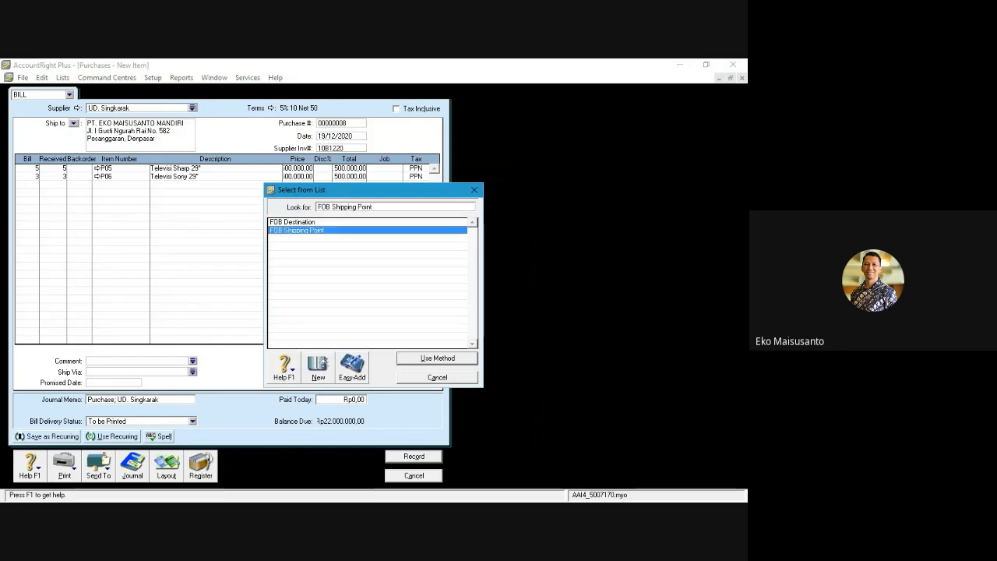
click(407, 358)
Set the journal memo to "Pembelian Kredit; UD. Singkarak" and record the bill without changing its tax code
click(102, 402)
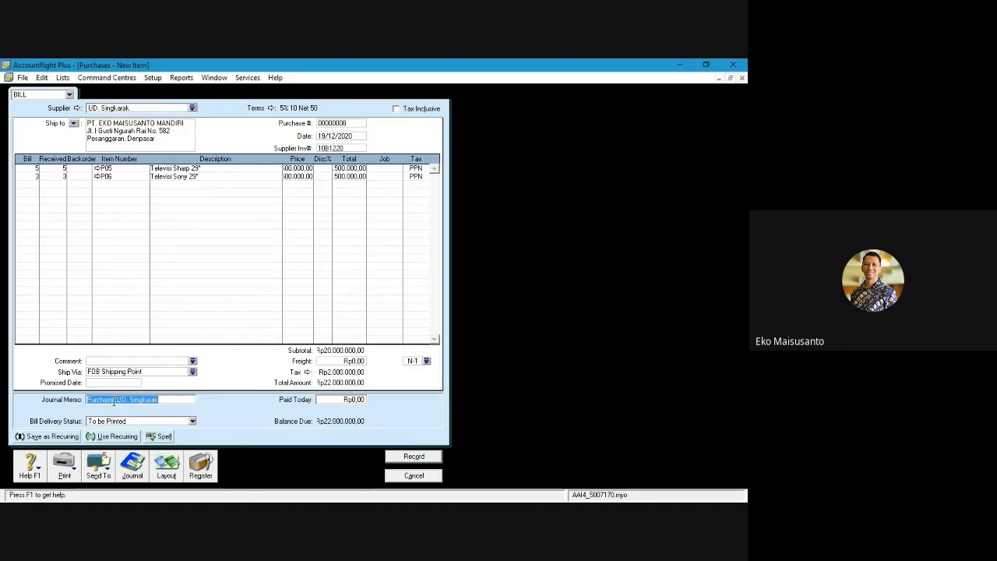
drag(115, 402, 75, 405)
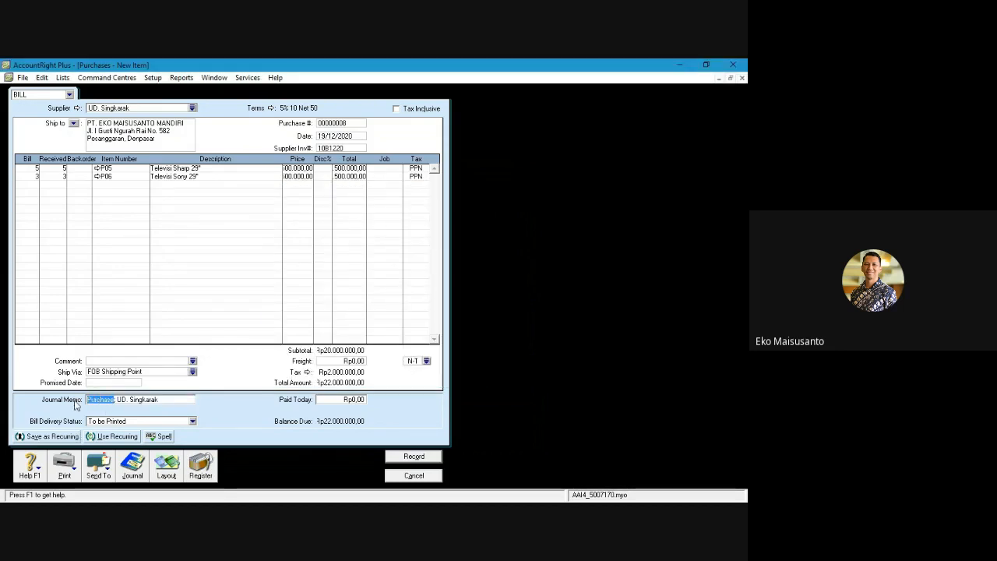
text(Pembelian)
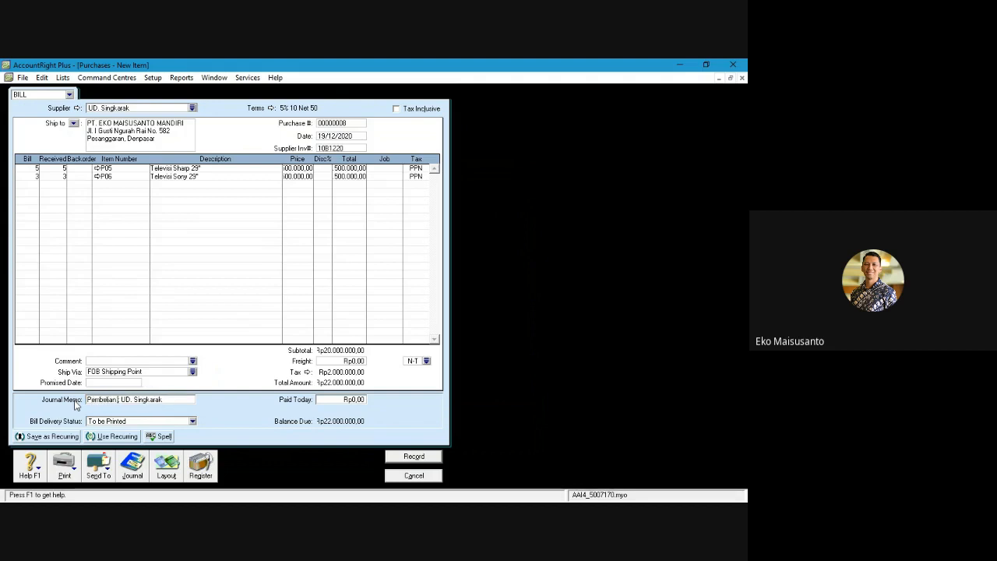
text( Kredit)
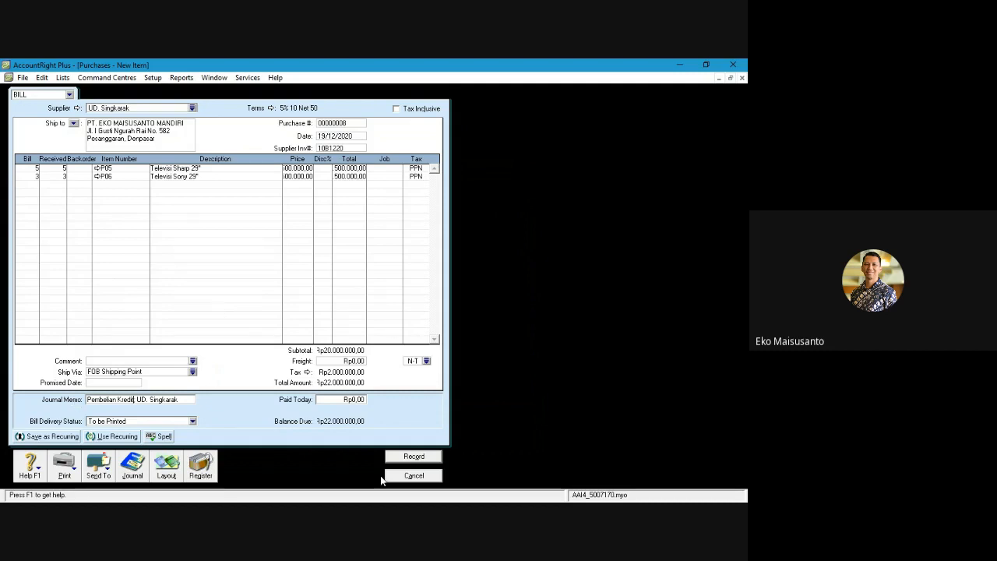
click(415, 458)
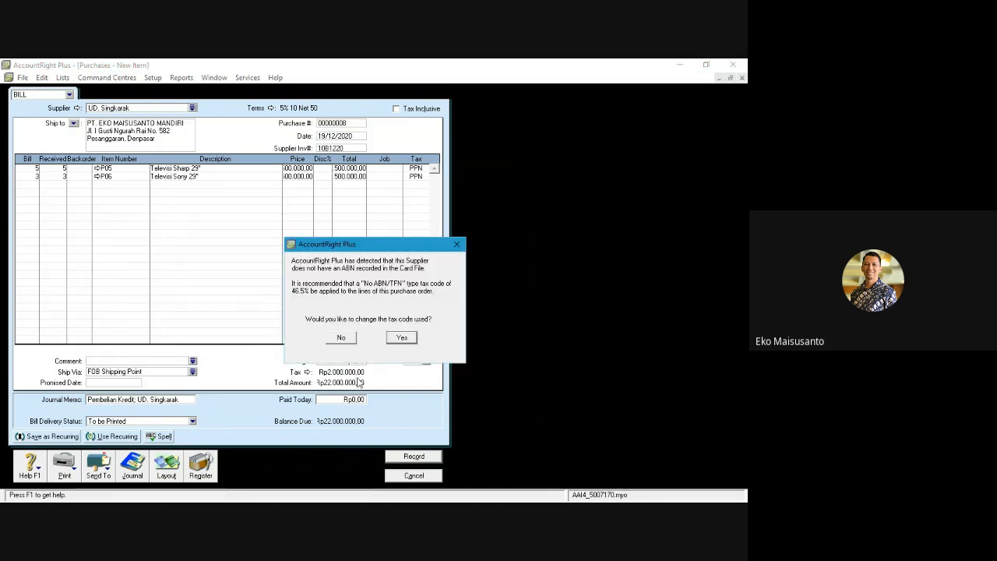
click(341, 337)
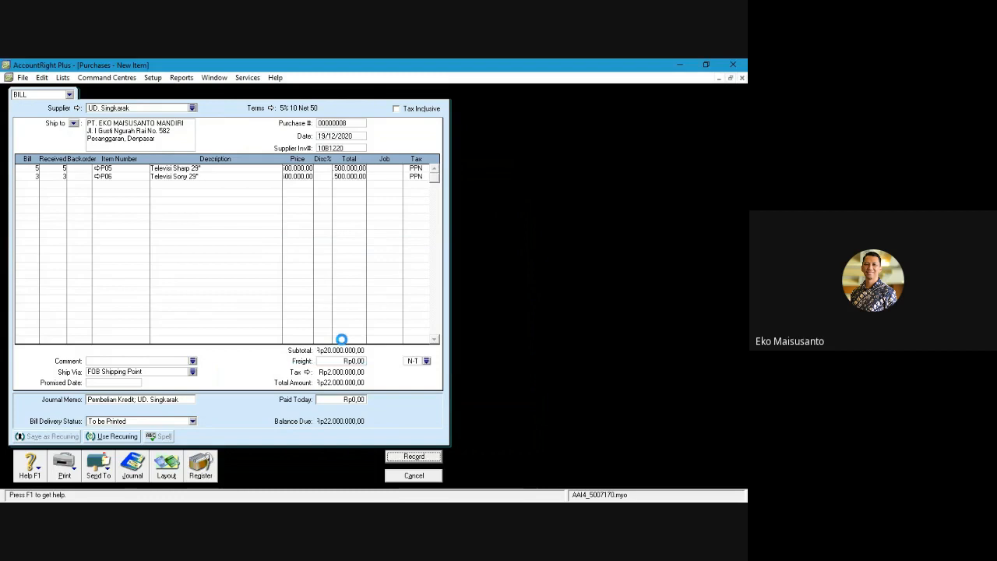
click(404, 476)
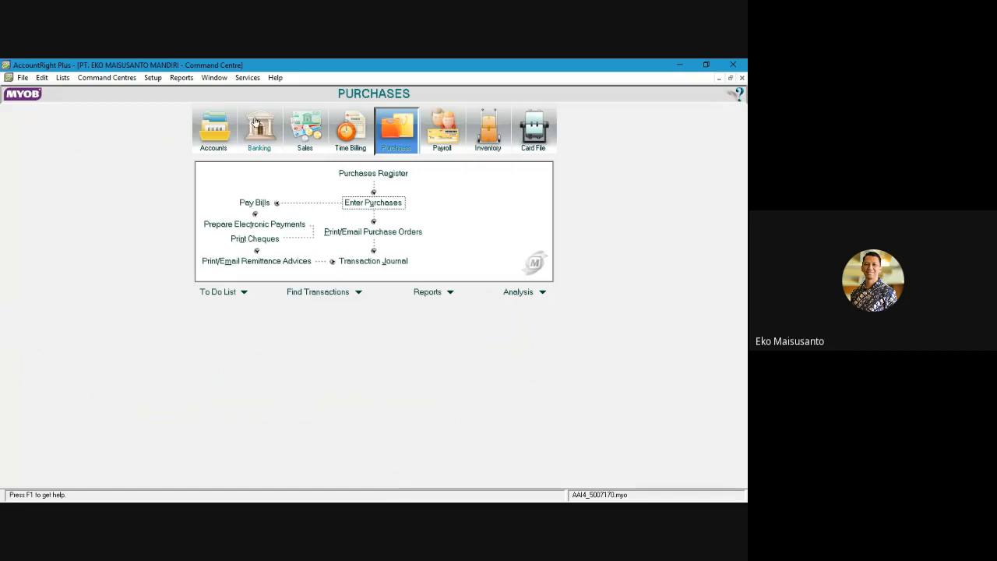
Start a new item sales invoice for the customer Pelanggan Tunai/Kontan dated 24/12/2020
click(293, 147)
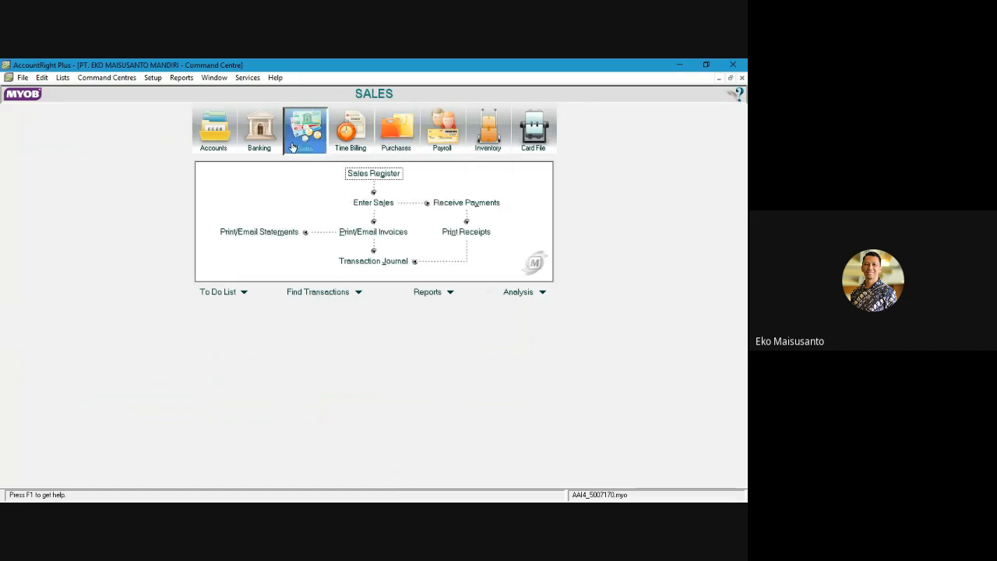
click(373, 202)
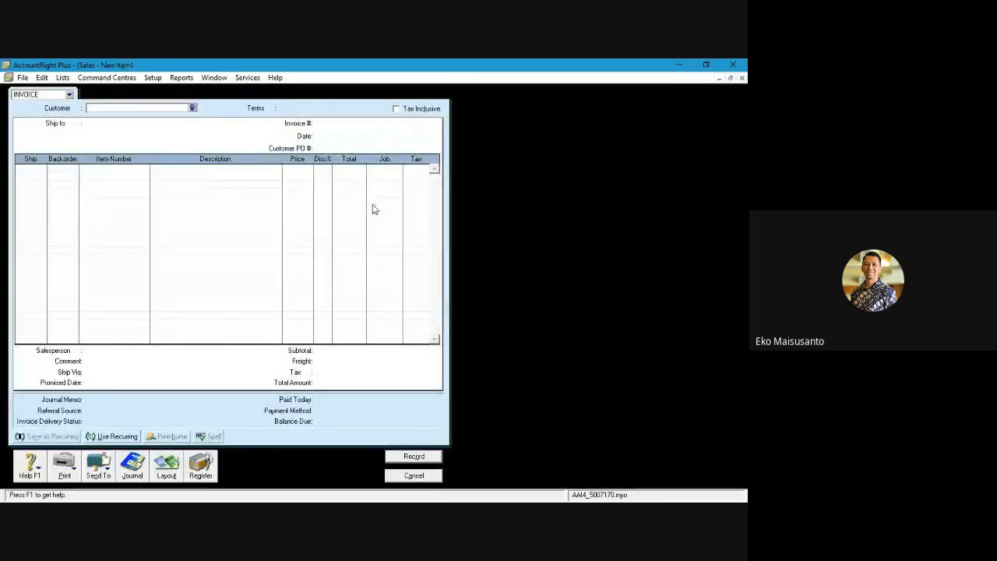
click(192, 107)
click(276, 231)
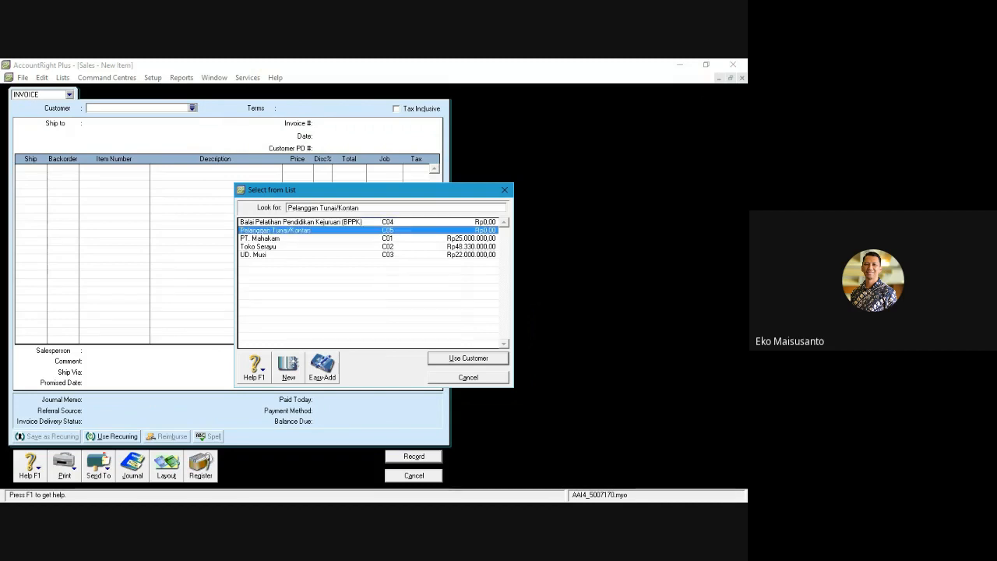
click(440, 361)
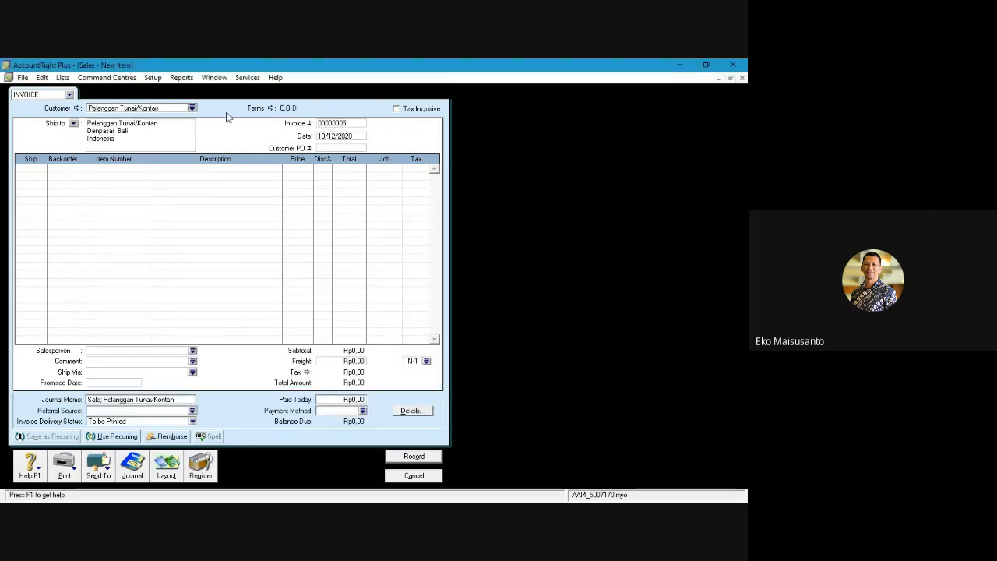
click(325, 135)
drag(325, 136, 317, 137)
text(24)
Add 2 units of item P04, Televisi Sony 21", to the invoice at a price of 3250000
click(44, 173)
text(2)
key(Tab)
key(Tab)
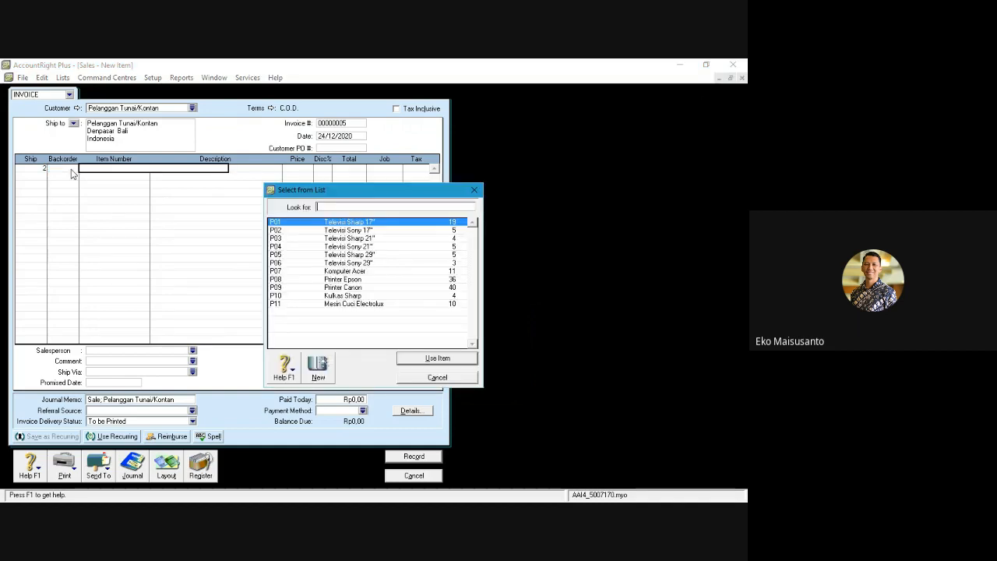
text(P03)
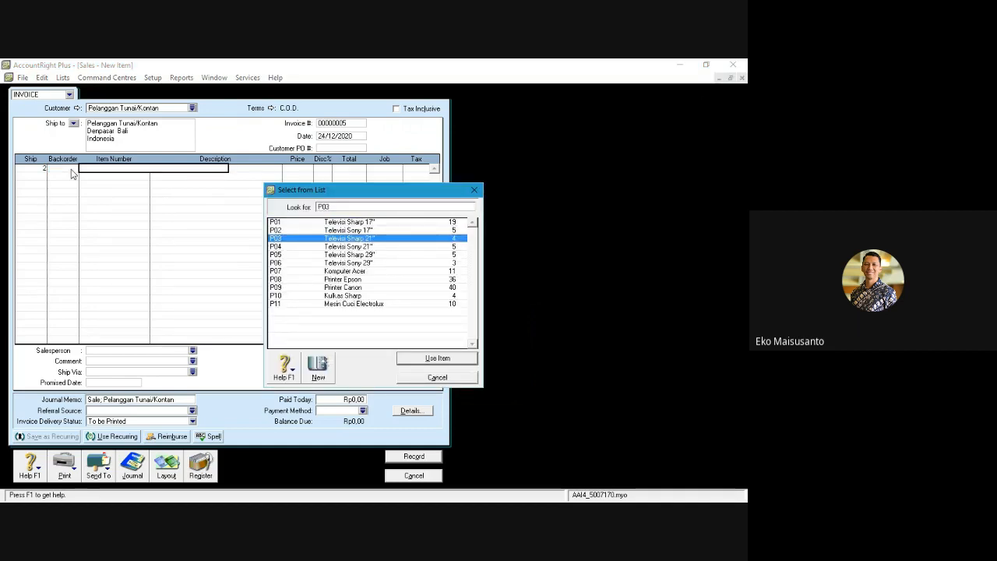
key(Down)
key(Return)
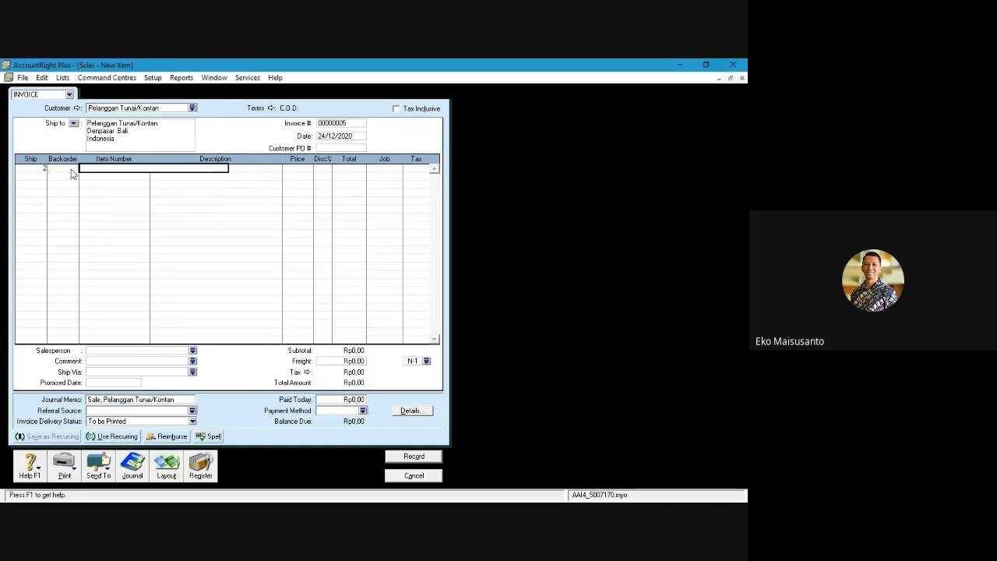
text(325)
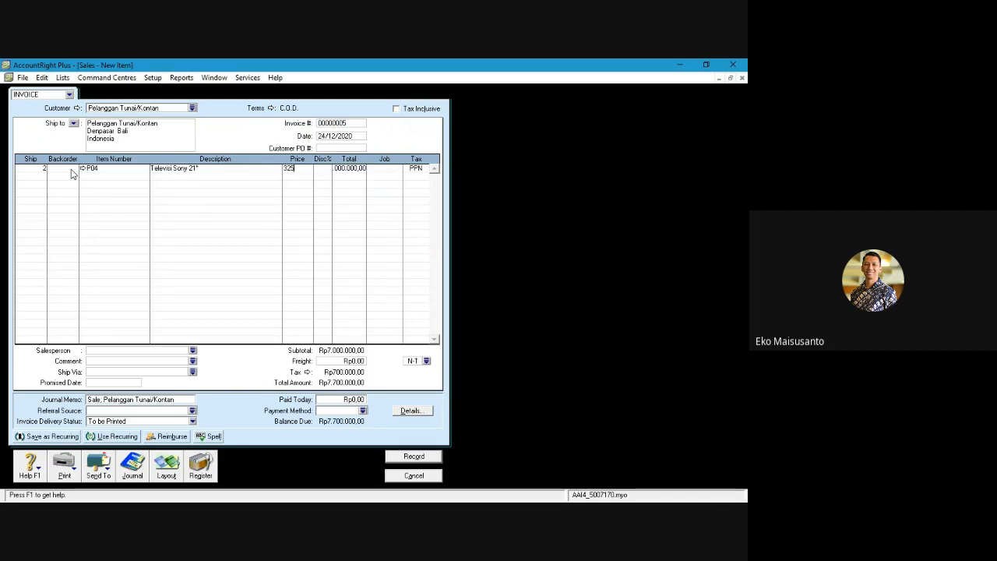
text(0000)
key(Return)
Add 4 units of item P01, Televisi Sharp 17", on the invoice's second line at a price of 1100000
text(4)
key(Tab)
text(P01)
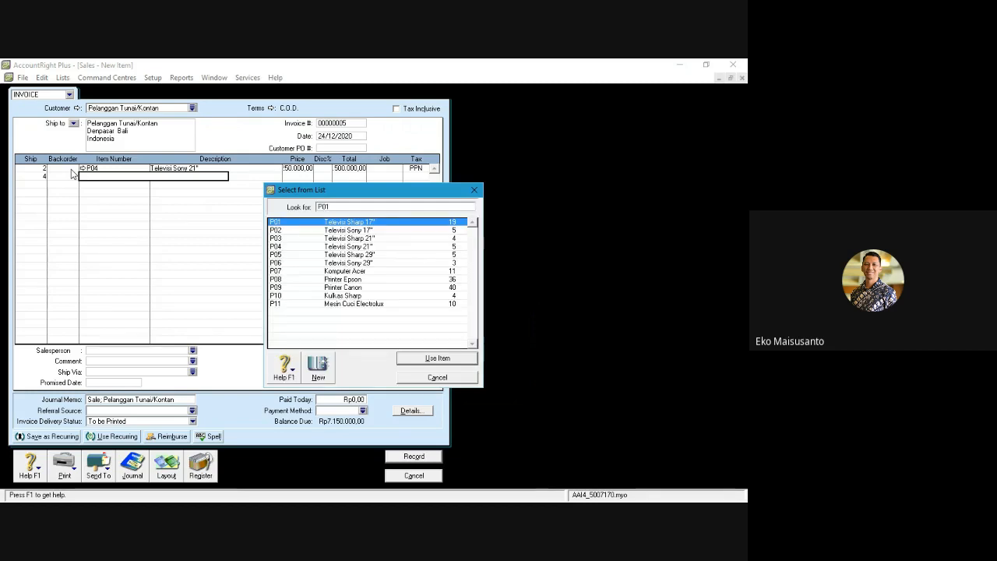
key(BackSpace)
text(2)
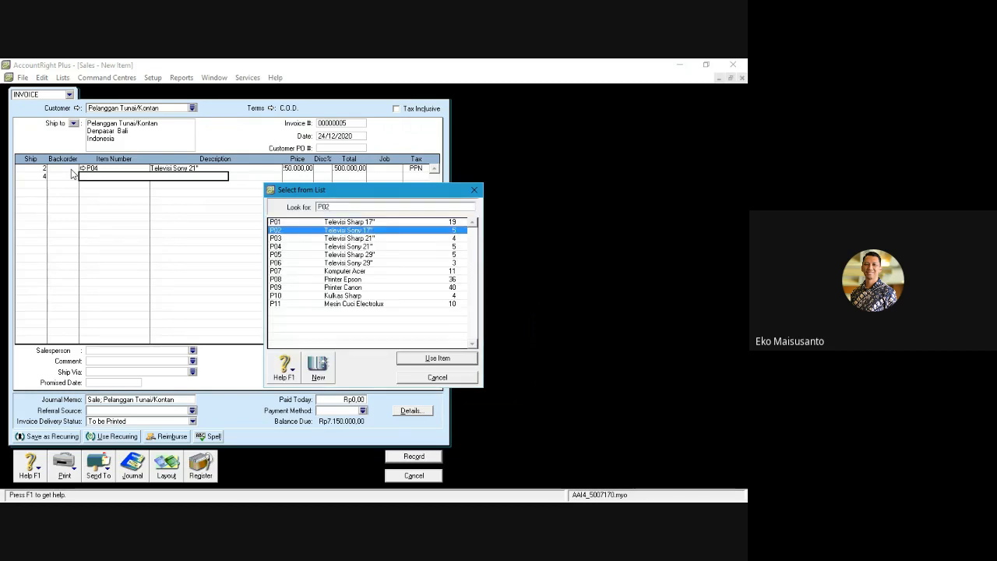
key(BackSpace)
text(1)
key(Return)
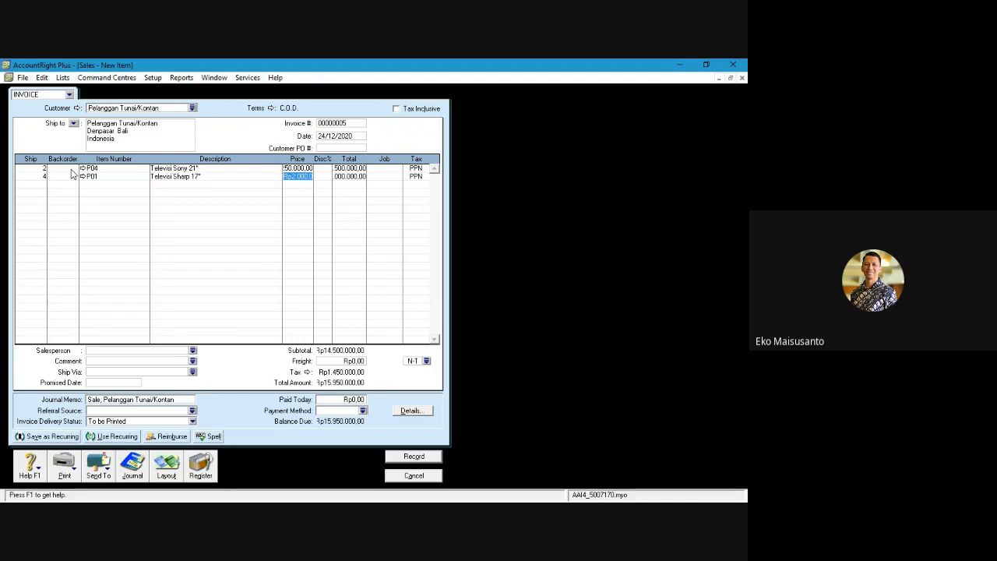
text(1100000)
key(Return)
Set the invoice's shipping method to FOB Destination and its journal memo to "Penjualan Tunai; Pelanggan Tunai/Kontan"
click(192, 372)
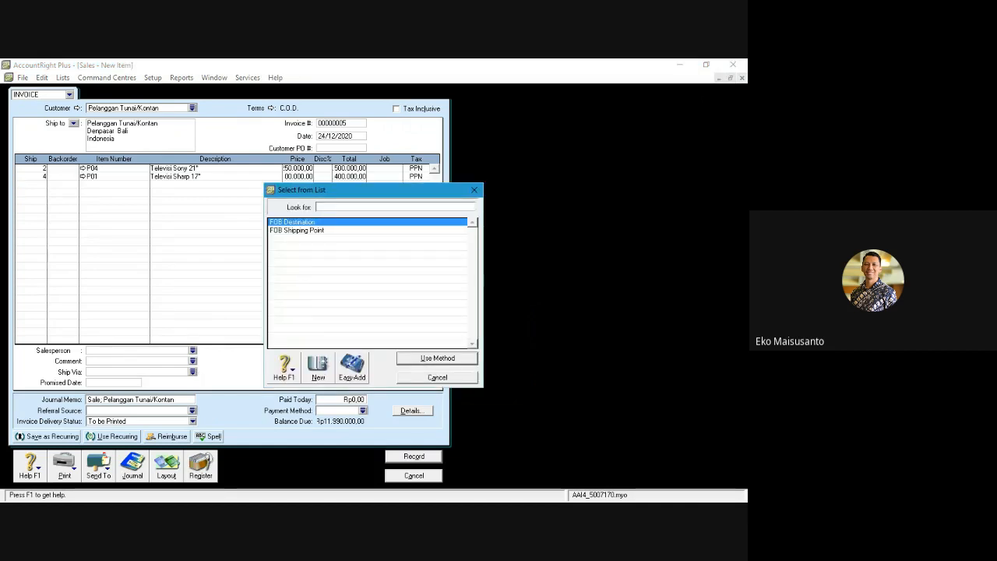
click(413, 359)
click(99, 402)
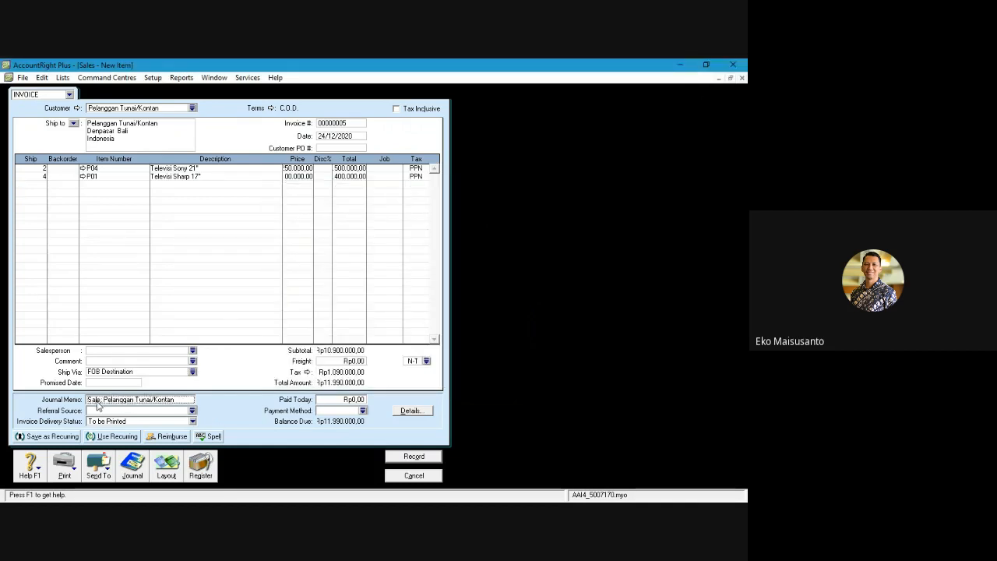
drag(99, 401, 64, 399)
text(Pen)
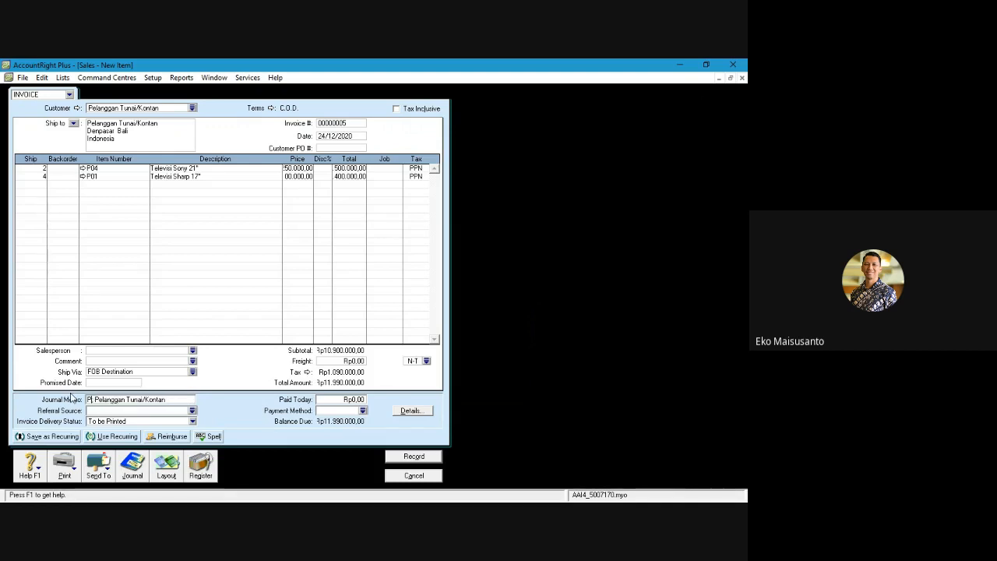
text(jualan Tuna)
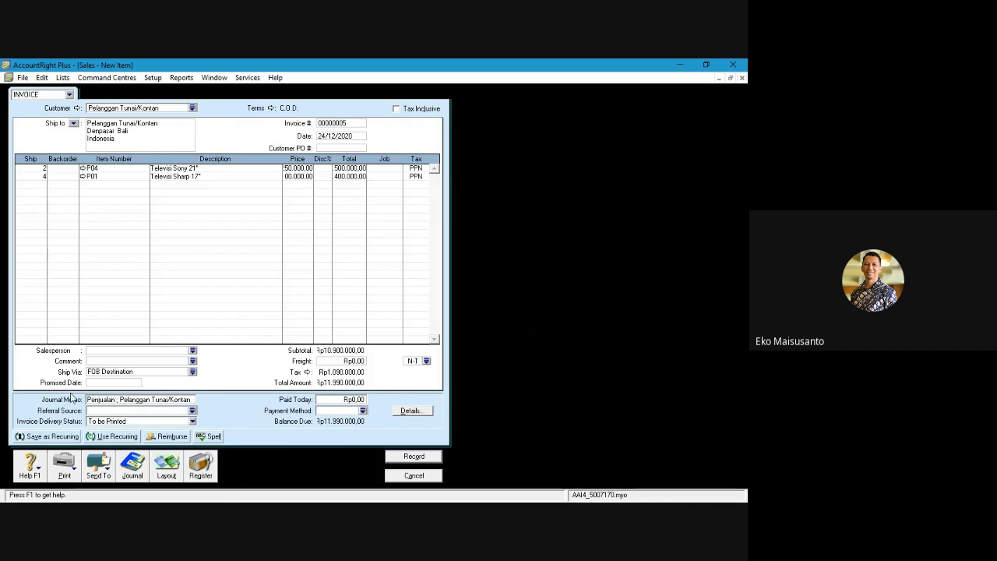
text(i)
Enter 11990000 as paid today with the Bilyet Giro payment method, and record the invoice
click(341, 400)
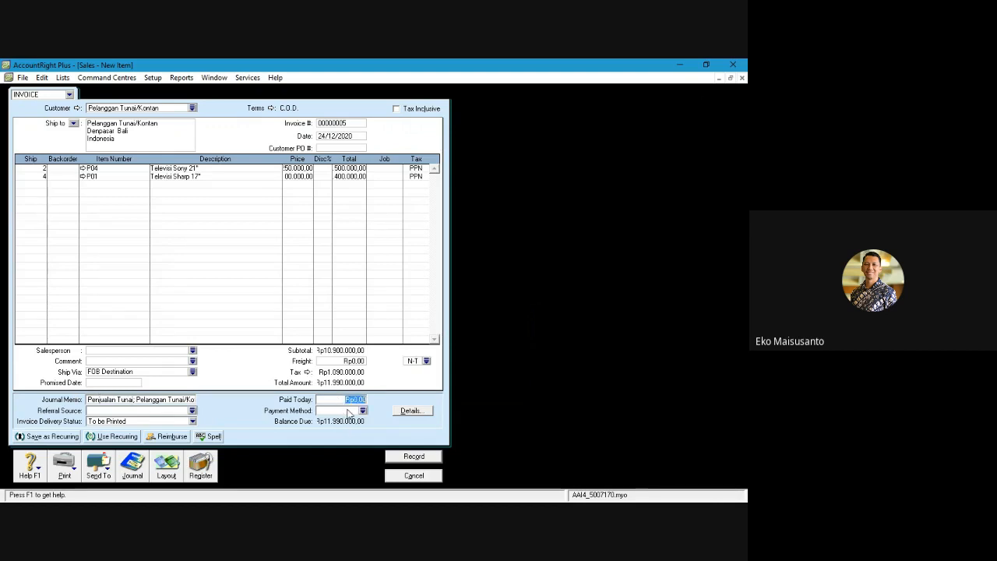
text(11990000)
key(Tab)
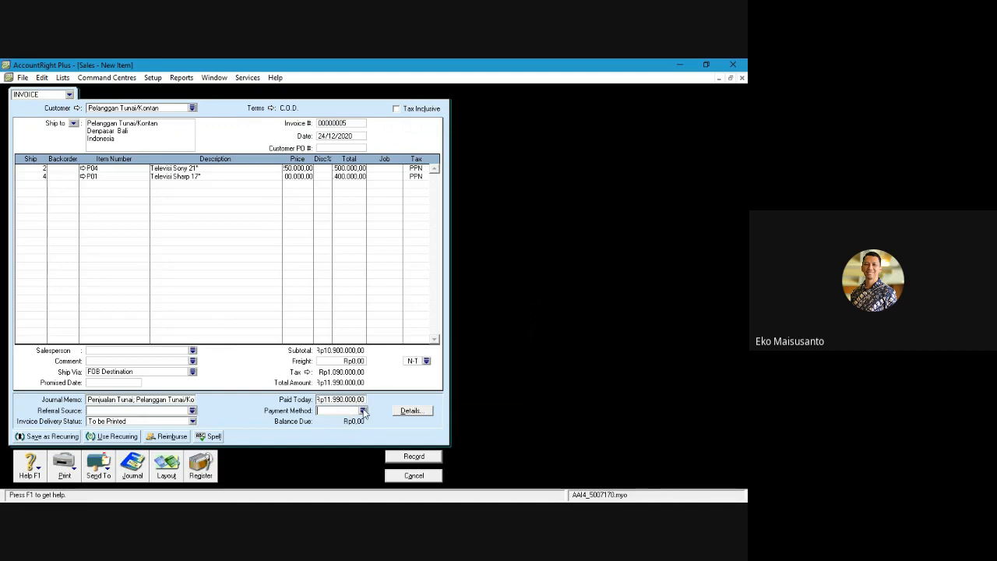
click(362, 410)
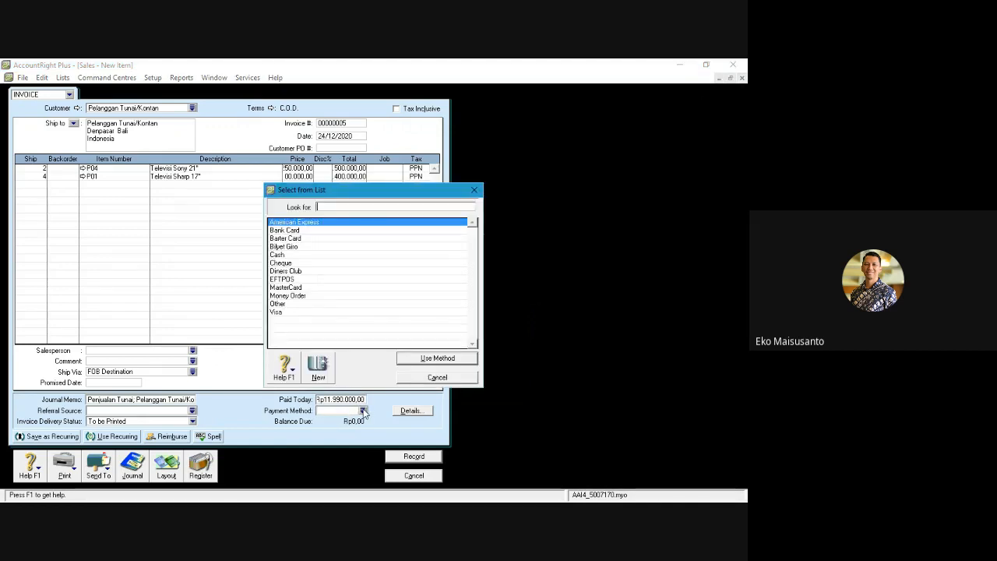
click(283, 247)
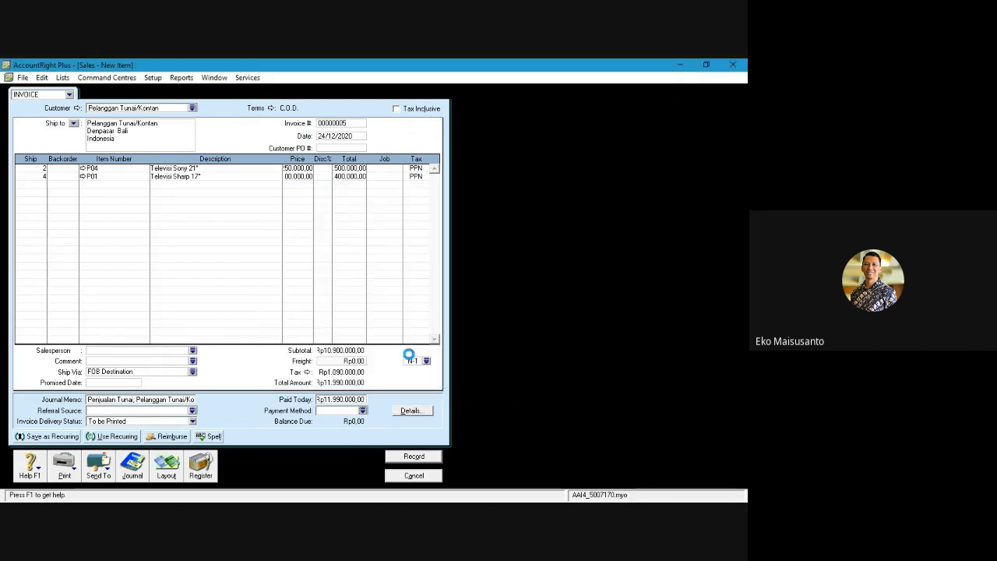
click(412, 360)
click(426, 459)
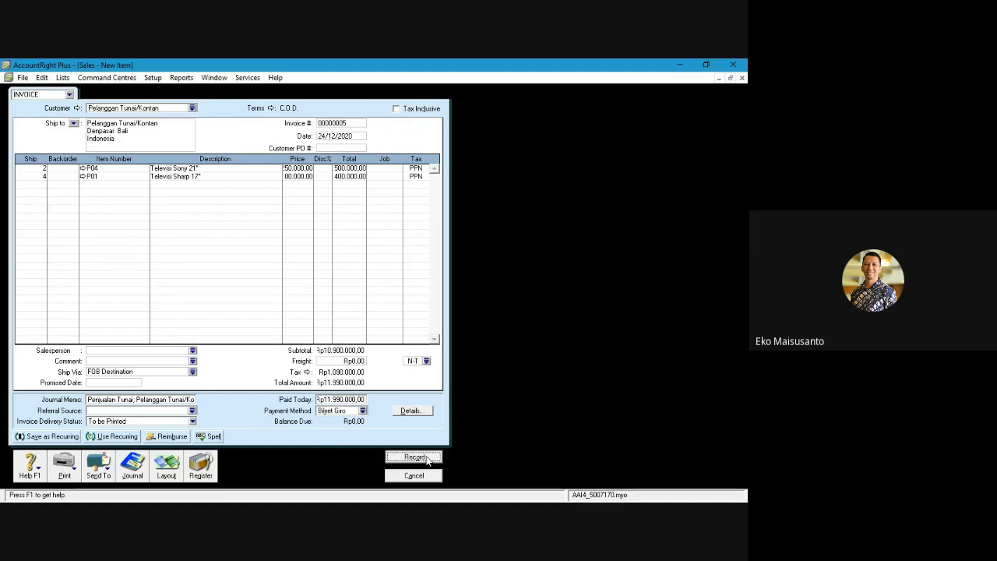
click(421, 476)
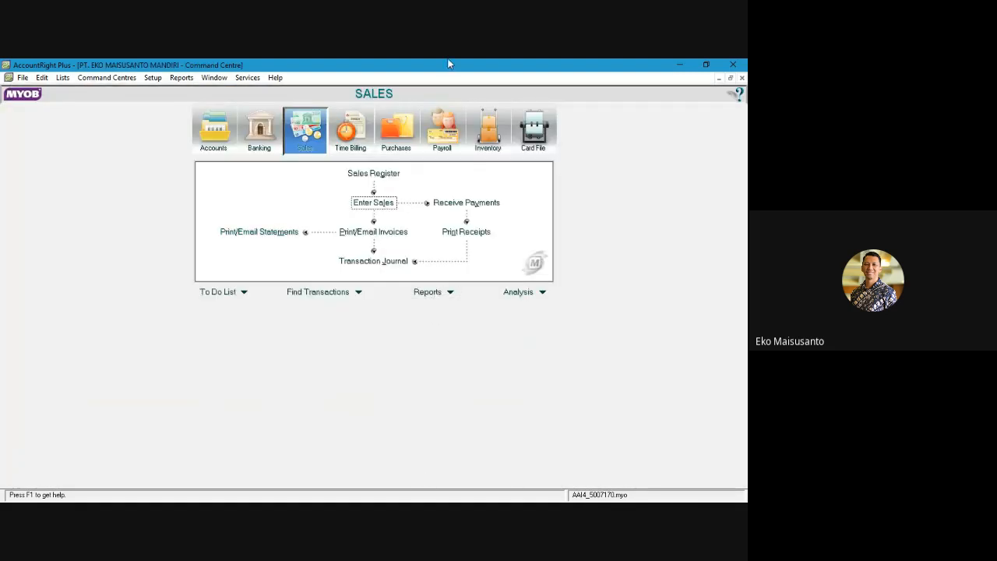
Open the sales transaction journal and limit it to dates from 10/12/2020 to 31/12/2020
click(377, 263)
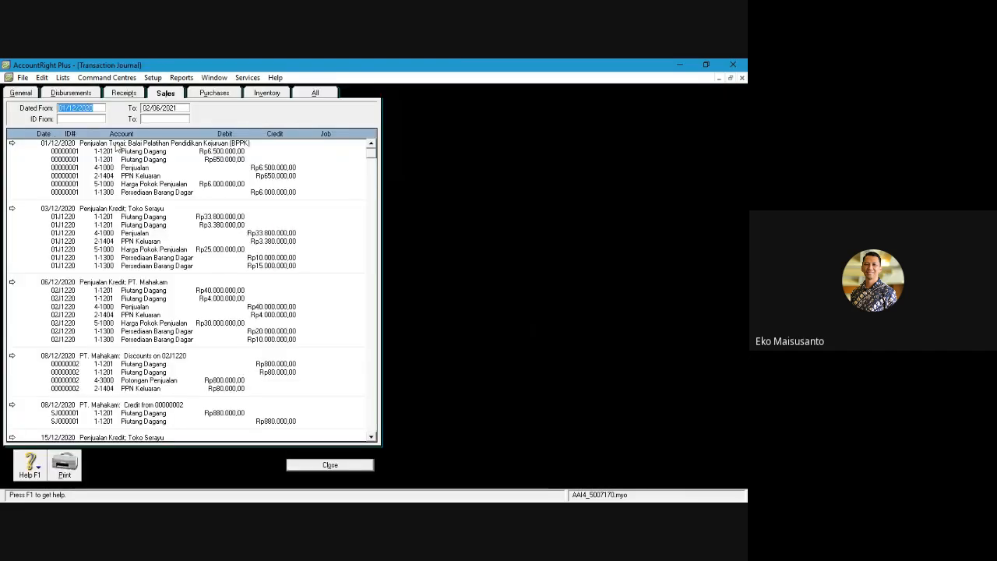
text(10/)
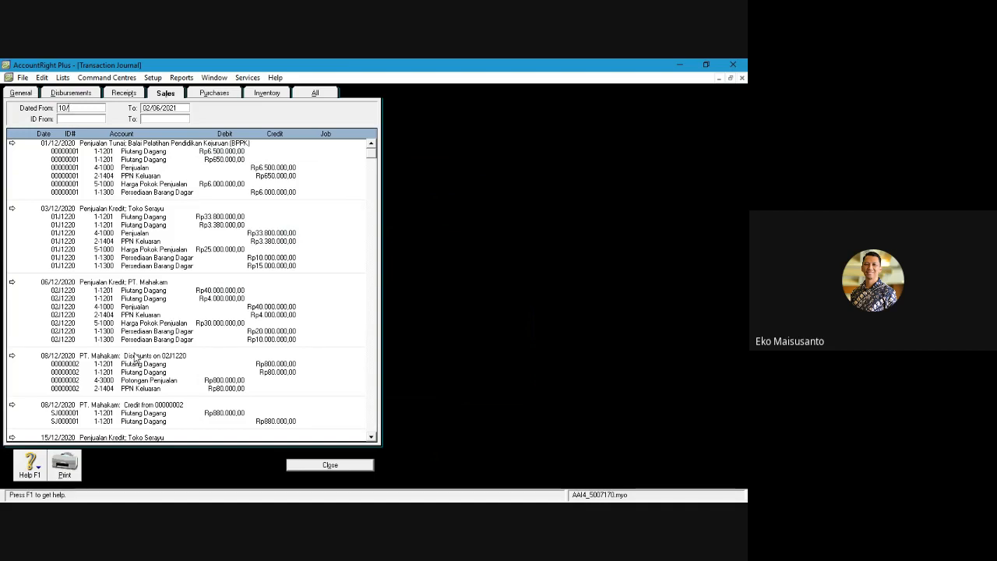
text(12/2020)
key(Tab)
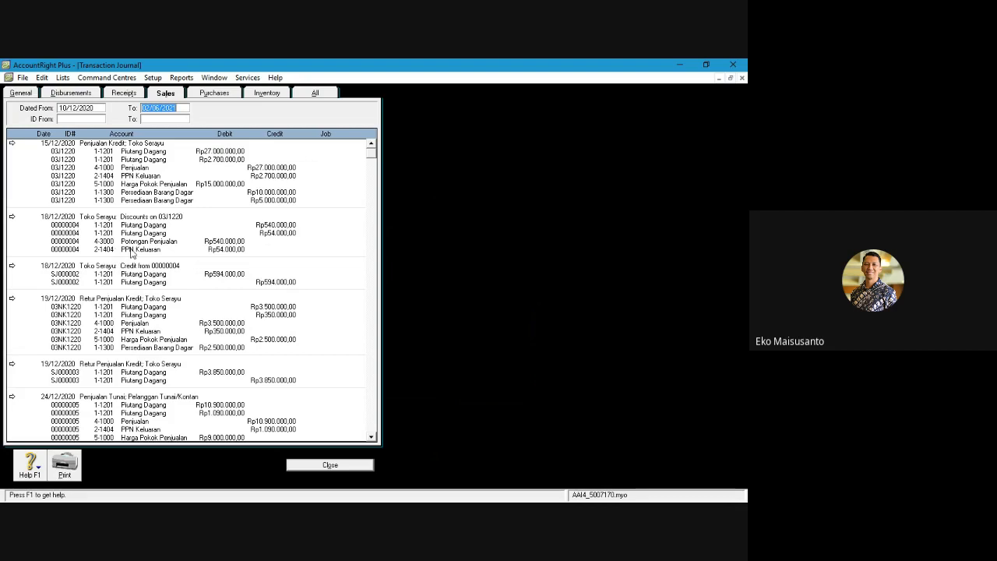
text(31)
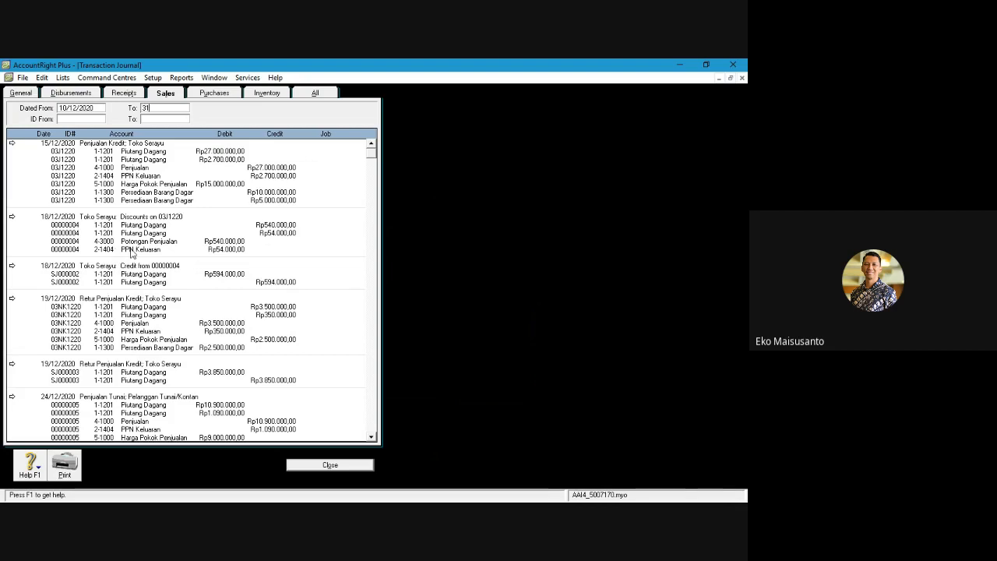
text(/12/2020)
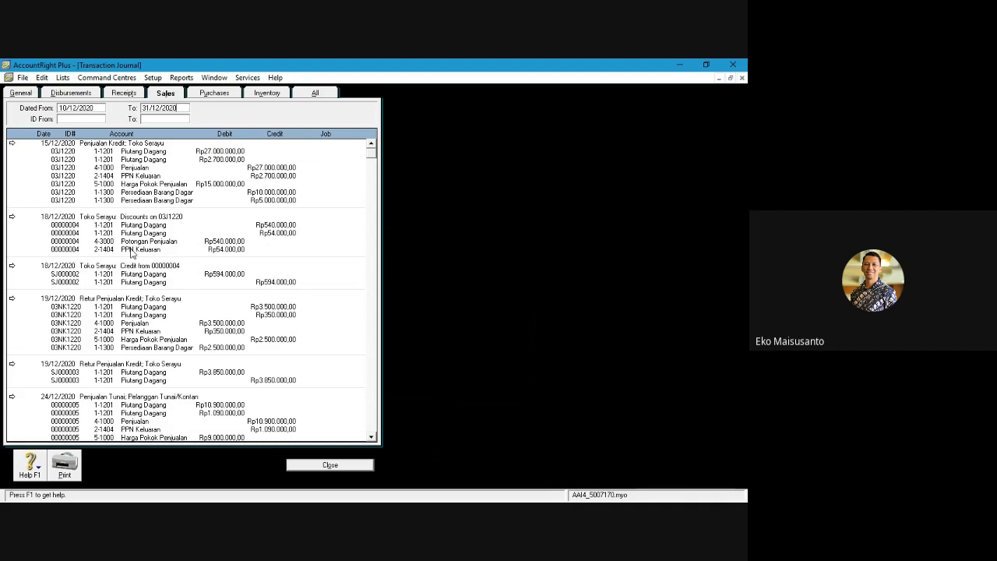
Examine the general, disbursements and receipts journals for the same December period
click(24, 92)
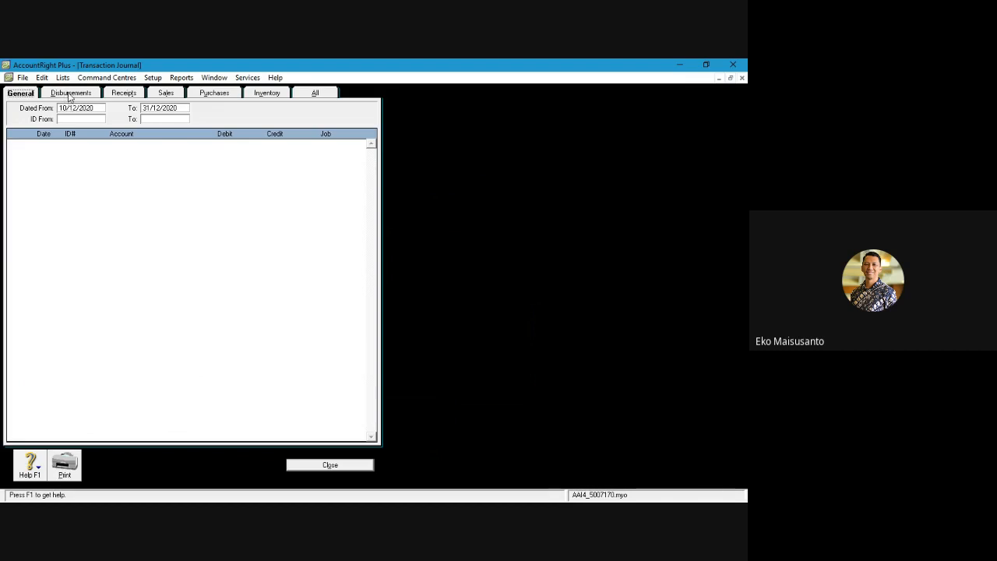
click(68, 95)
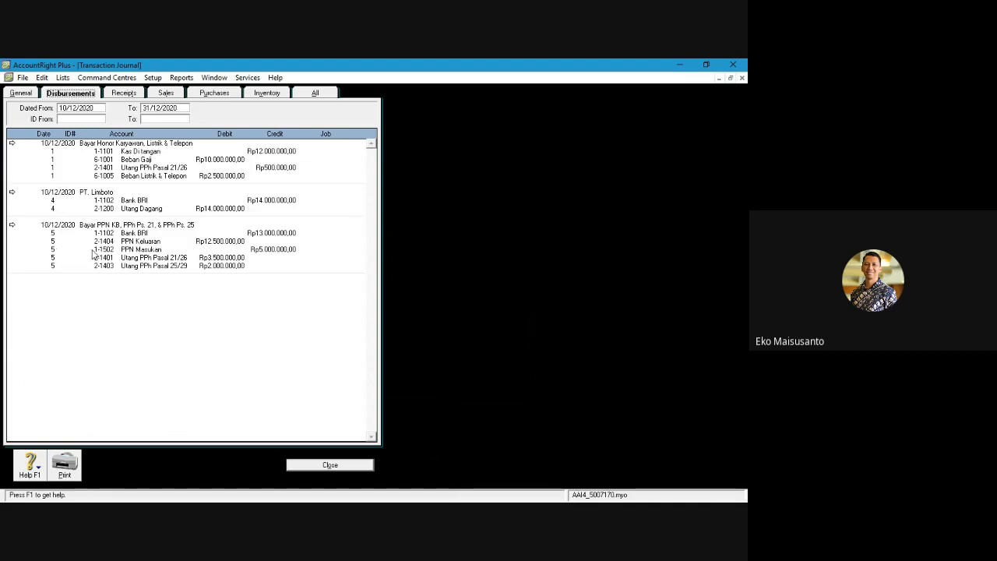
click(121, 95)
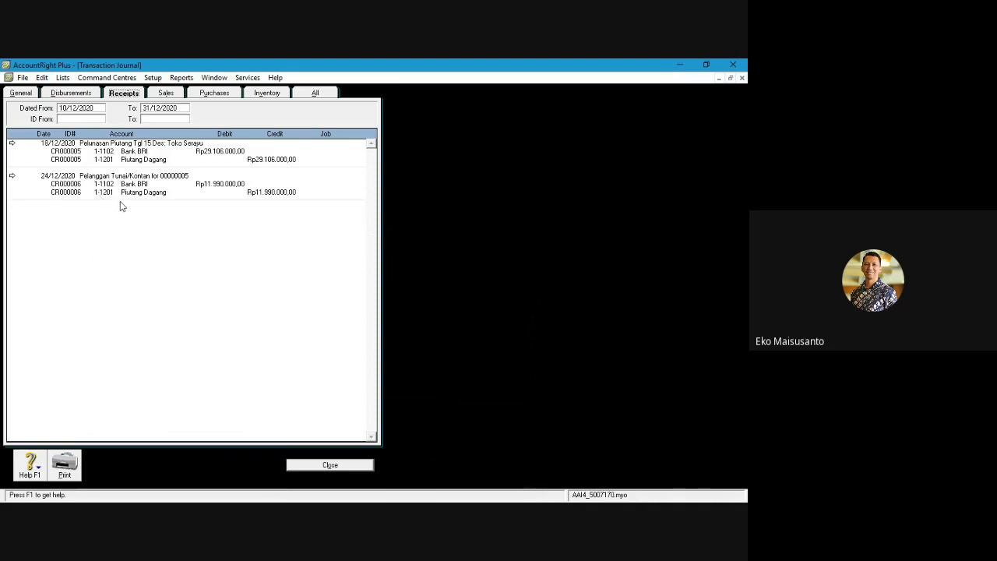
Review the sales journal entries through to the 24/12/2020 cash sale to Pelanggan Tunai/Kontan
click(165, 92)
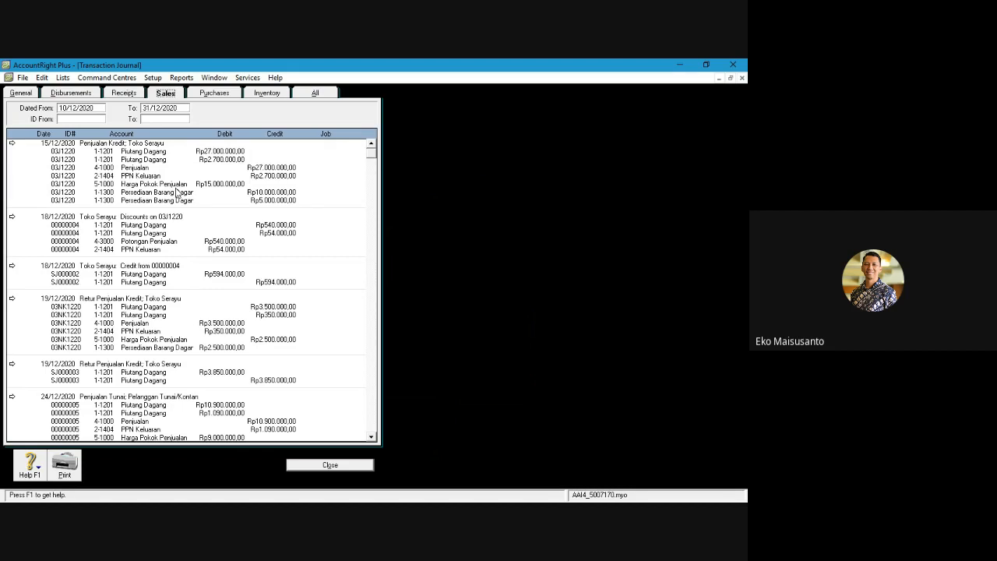
scroll(177, 193, down, 1)
scroll(177, 192, up, 1)
scroll(177, 193, down, 1)
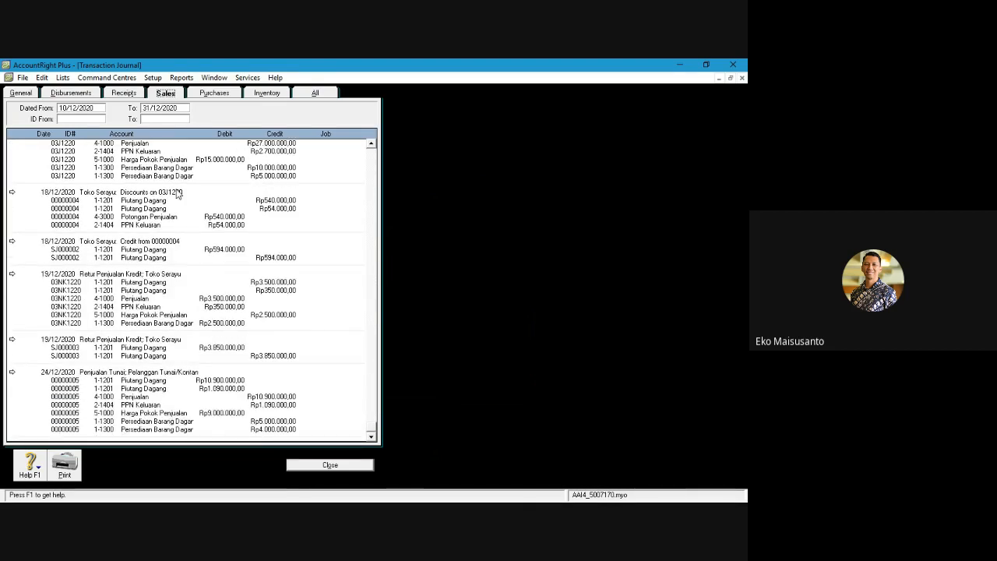
scroll(177, 192, up, 1)
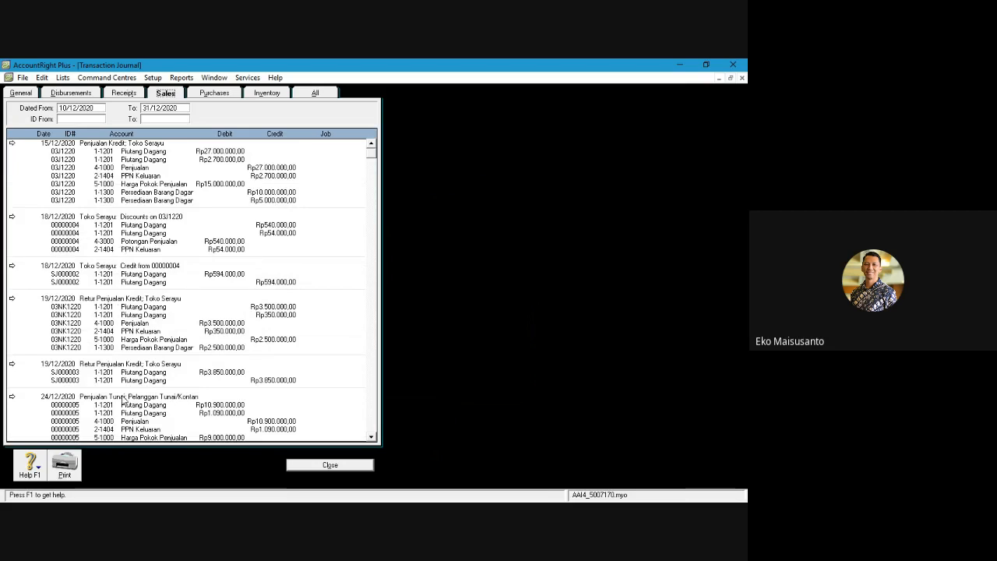
scroll(129, 412, down, 1)
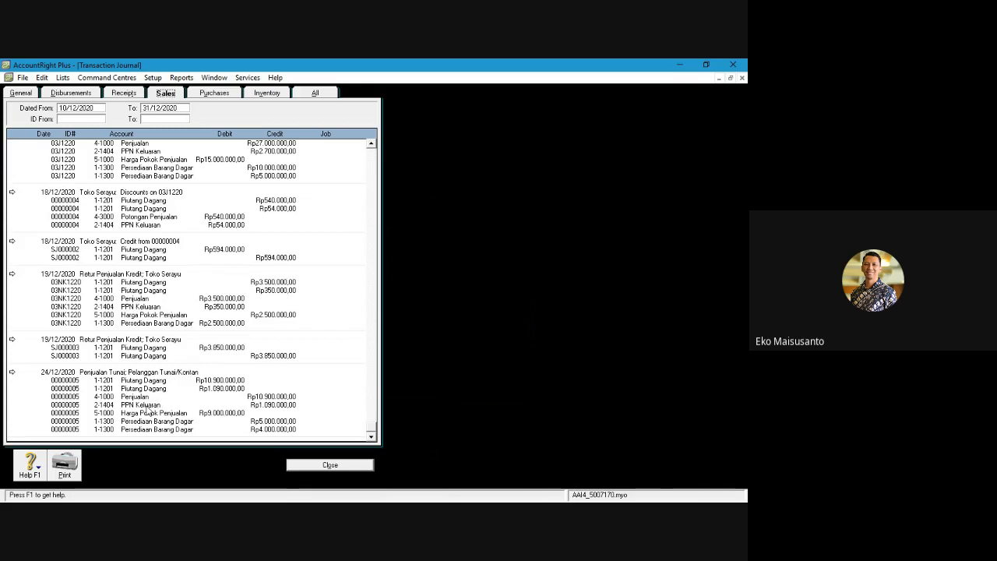
scroll(66, 202, up, 1)
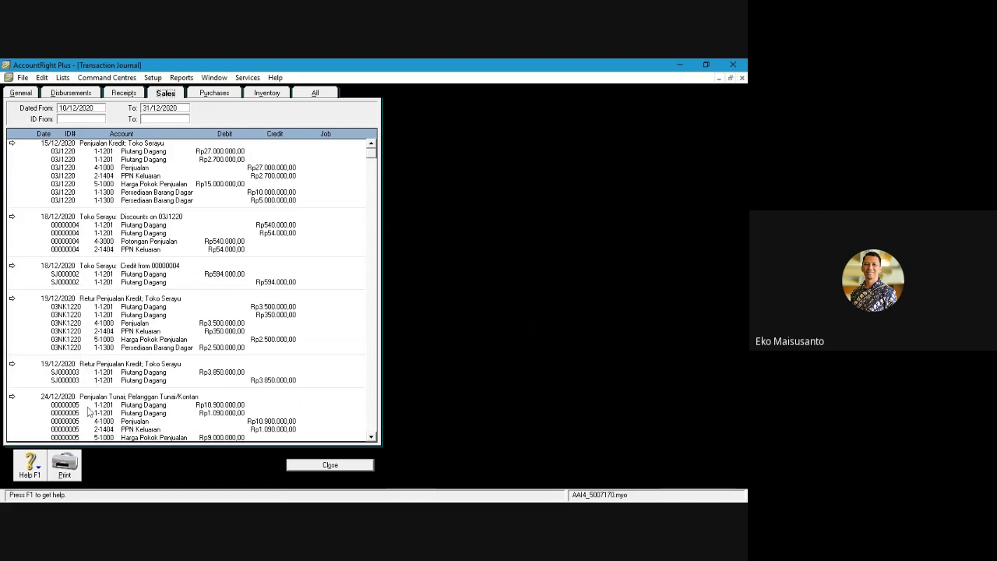
scroll(89, 407, down, 1)
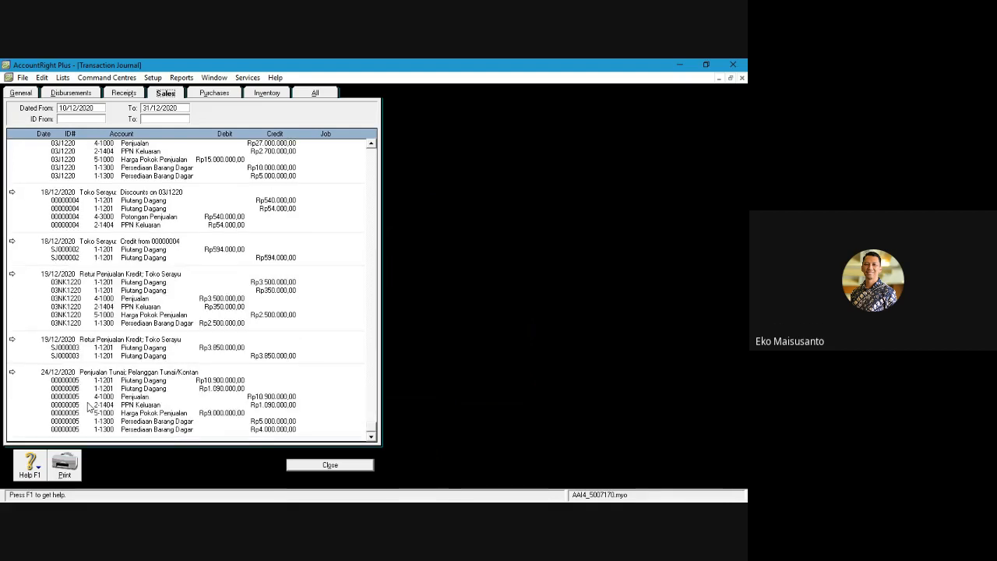
Check the purchases, inventory and combined journals for 10/12/2020 to 31/12/2020, and close the transaction journal
scroll(88, 406, up, 1)
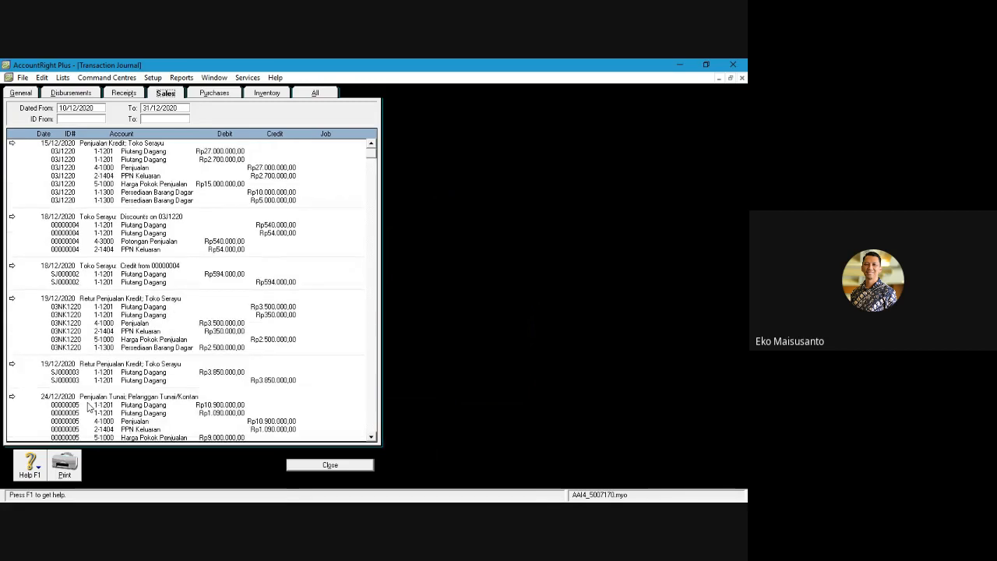
scroll(89, 407, down, 1)
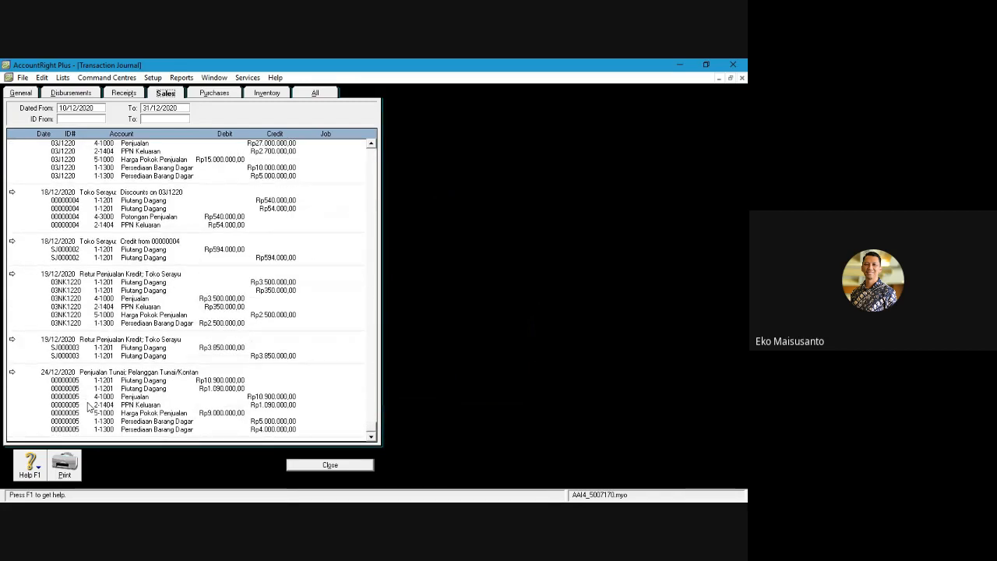
click(218, 93)
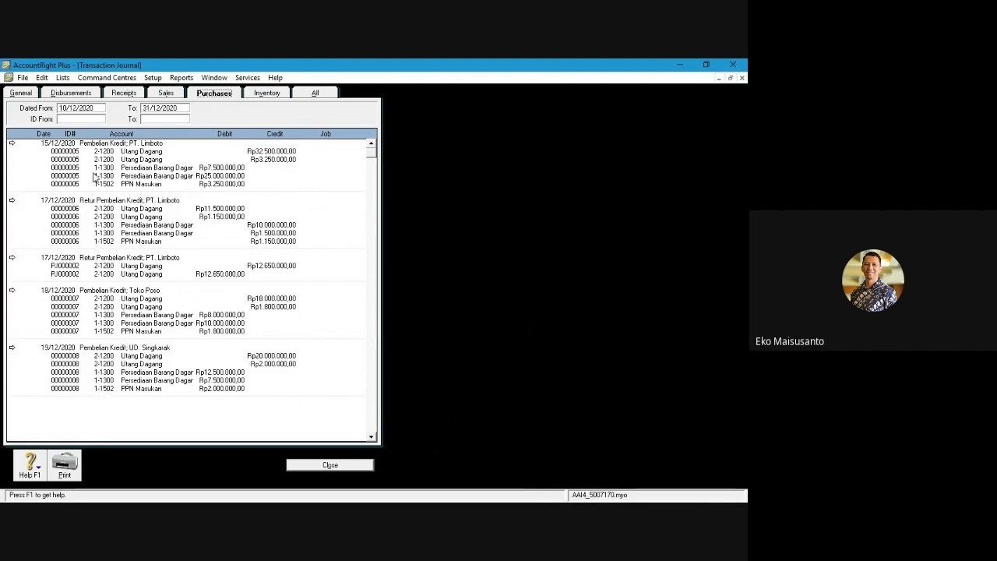
click(265, 95)
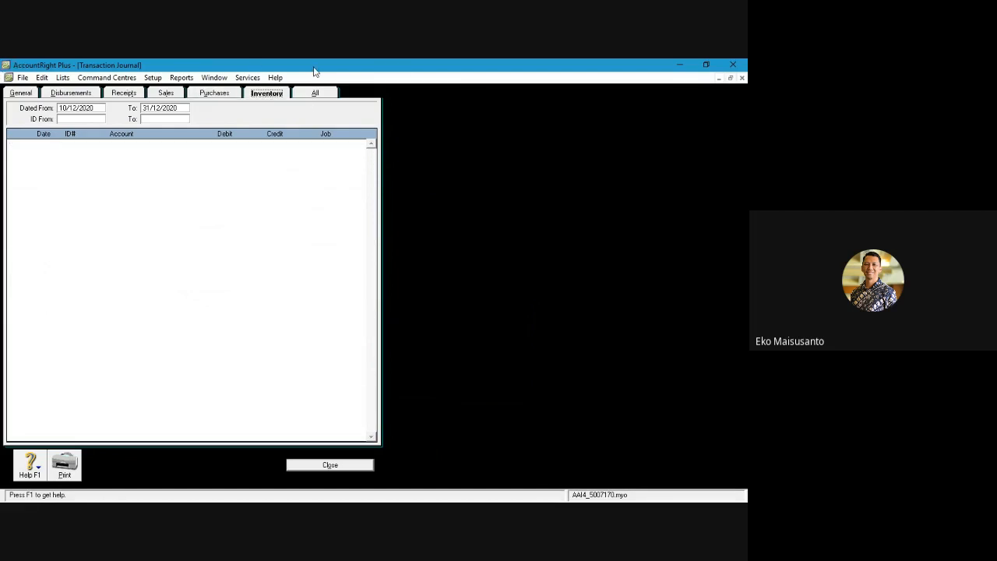
click(312, 94)
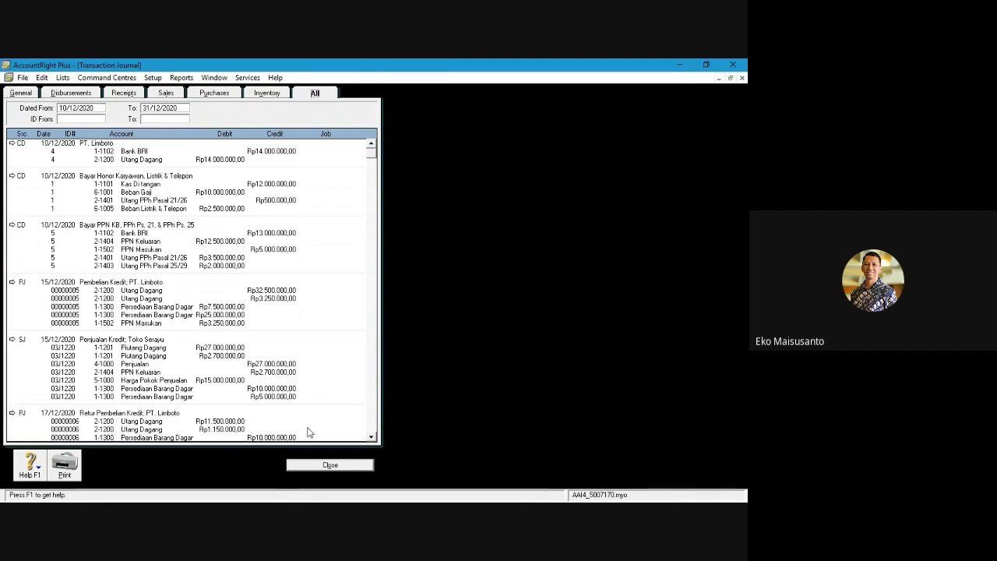
click(324, 464)
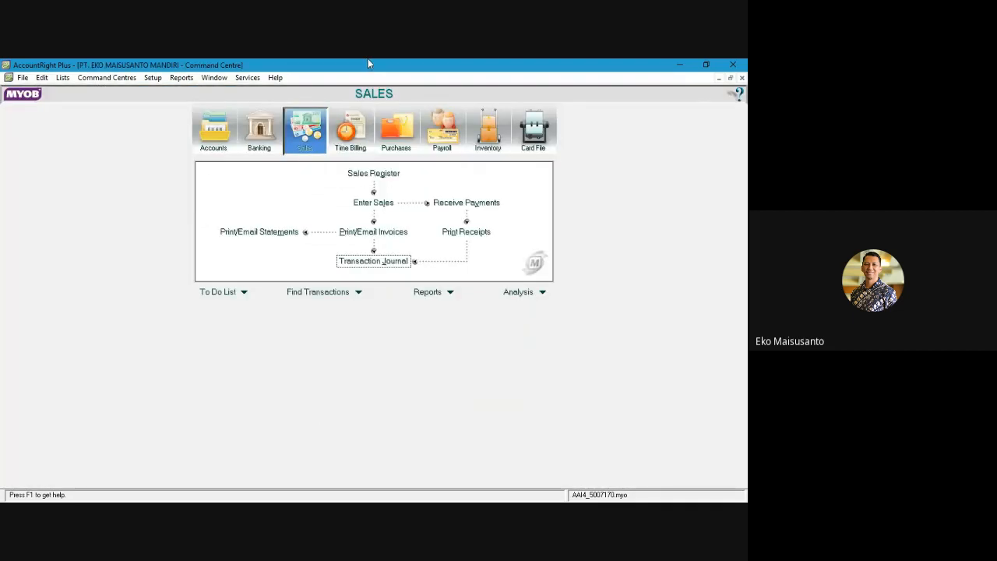